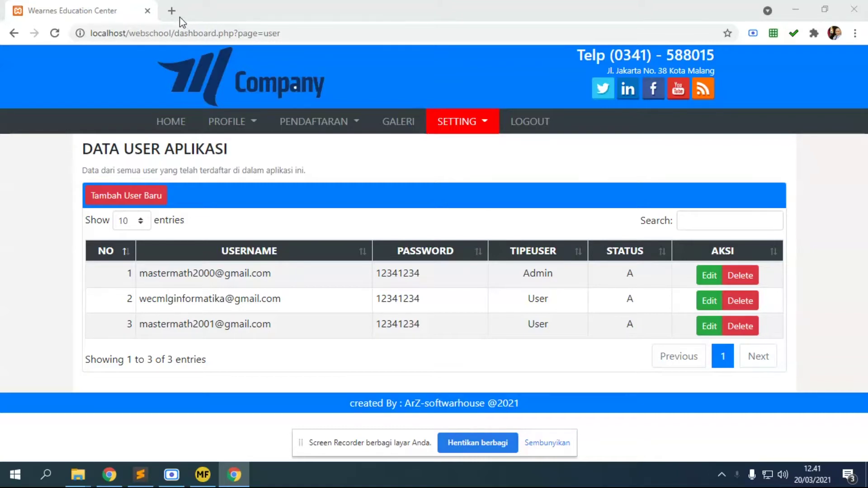
# - Open a new empty Chrome tab beside the localhost DATA USER APLIKASI page
pyautogui.click(171, 11)
# - Search Google for 000webhost and go to the 000WebHost website
pyautogui.write('000webhost')
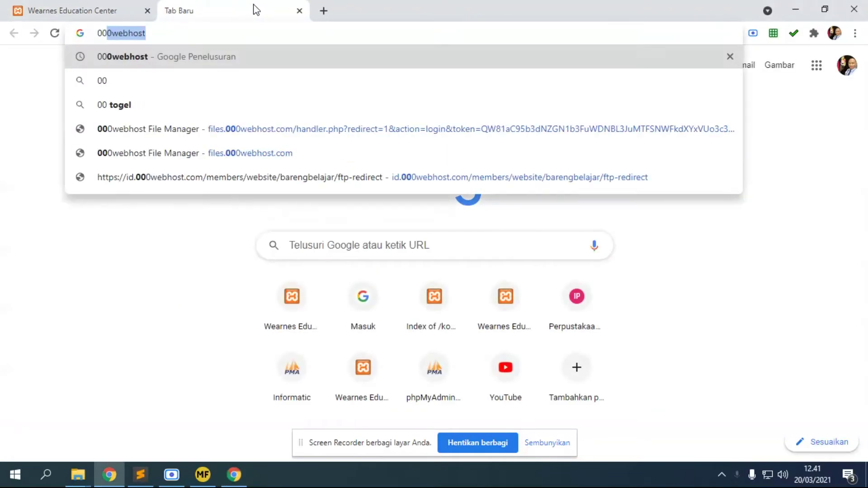
pyautogui.press('Return')
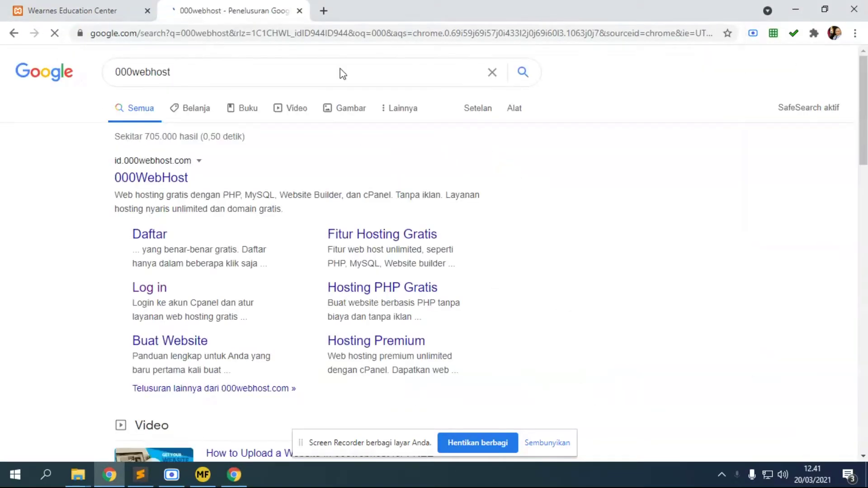
pyautogui.click(182, 189)
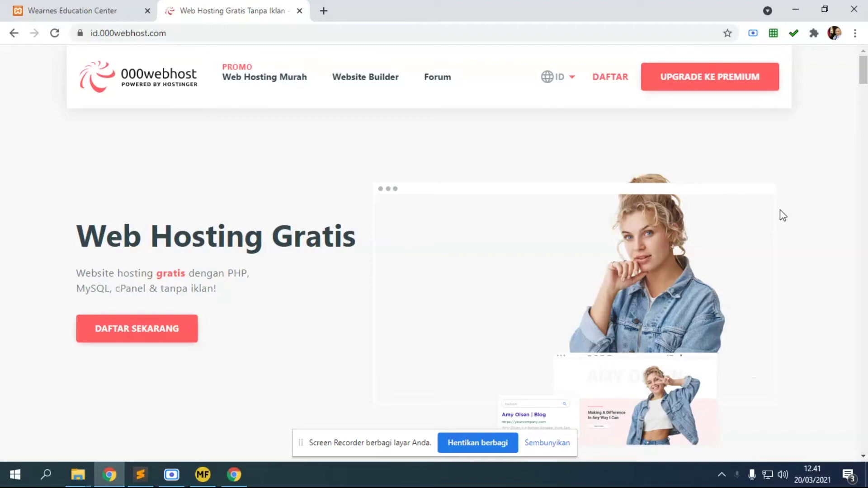
# - Bring up the hosting plans table, including the free Rp 0 Web Hosting Gratis plan
pyautogui.click(137, 338)
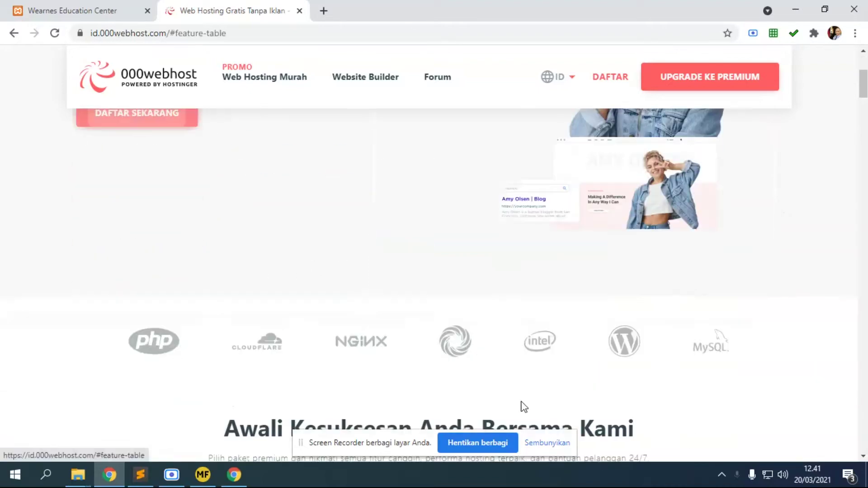
pyautogui.click(545, 442)
pyautogui.scroll(-3, 178, 246)
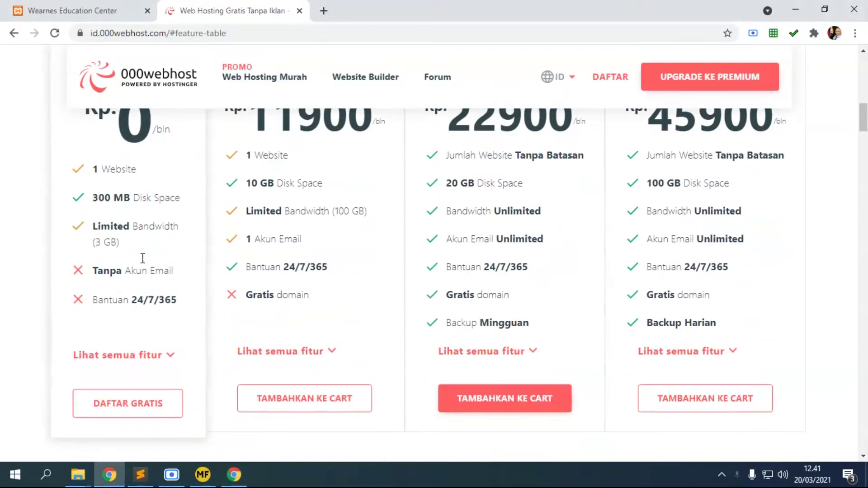
pyautogui.scroll(-3, 177, 247)
pyautogui.scroll(4, 176, 250)
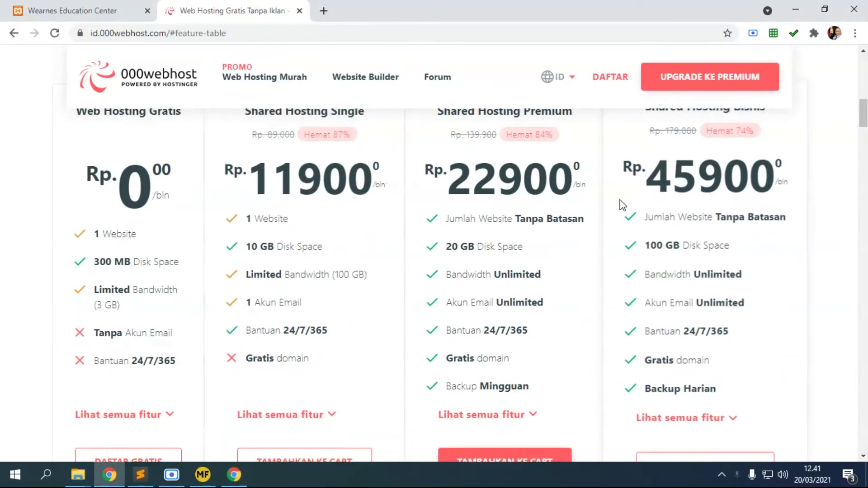
pyautogui.scroll(1, 157, 257)
pyautogui.scroll(-4, 220, 271)
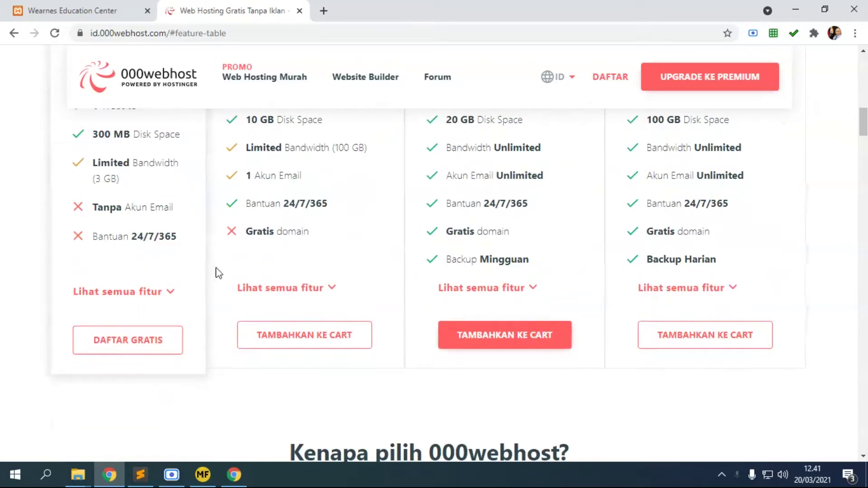
# - Choose DAFTAR GRATIS on the free plan and log in with the browser's Google account
pyautogui.click(137, 349)
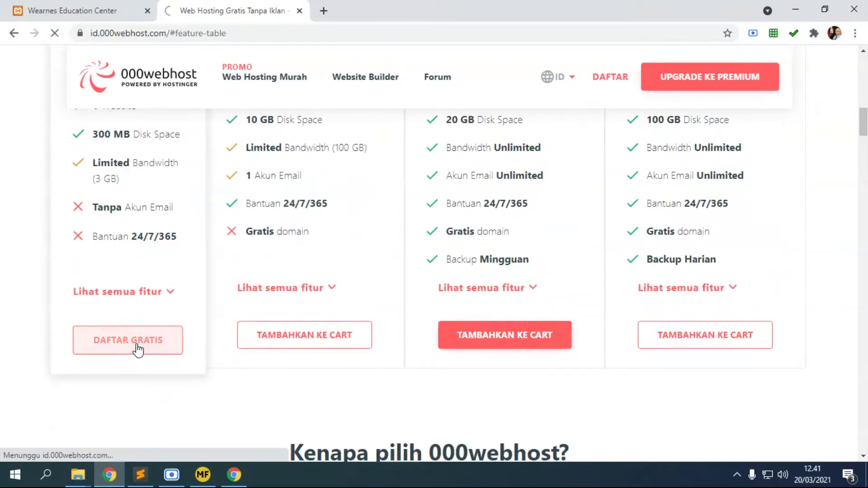
pyautogui.scroll(4, 128, 199)
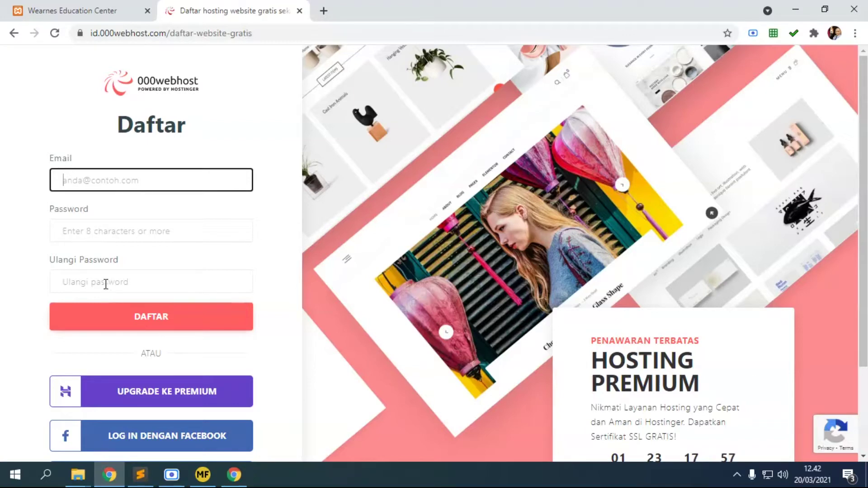
pyautogui.scroll(-2, 229, 282)
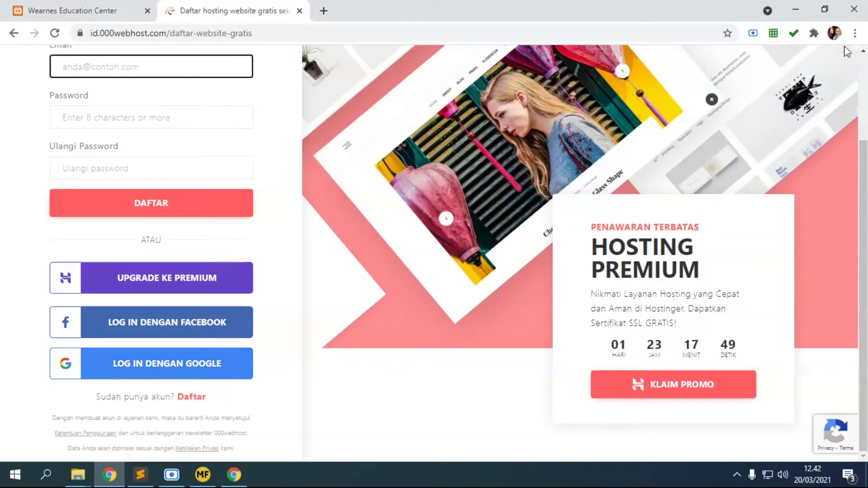
pyautogui.click(835, 34)
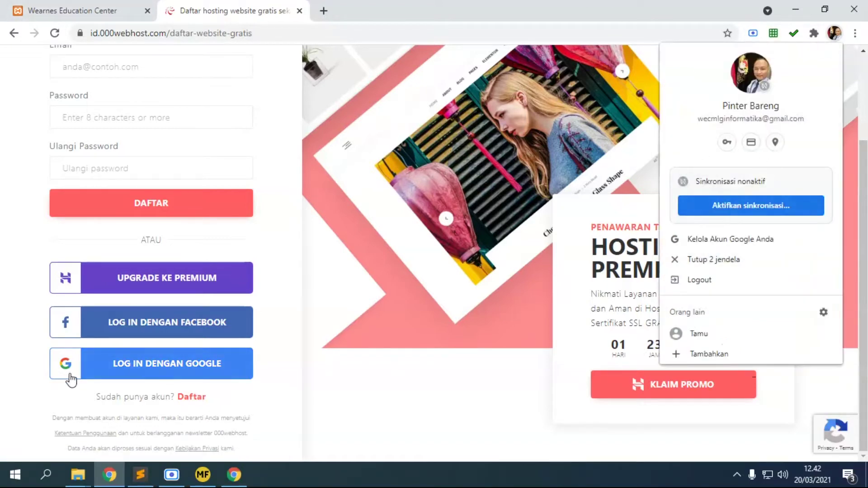
pyautogui.click(123, 14)
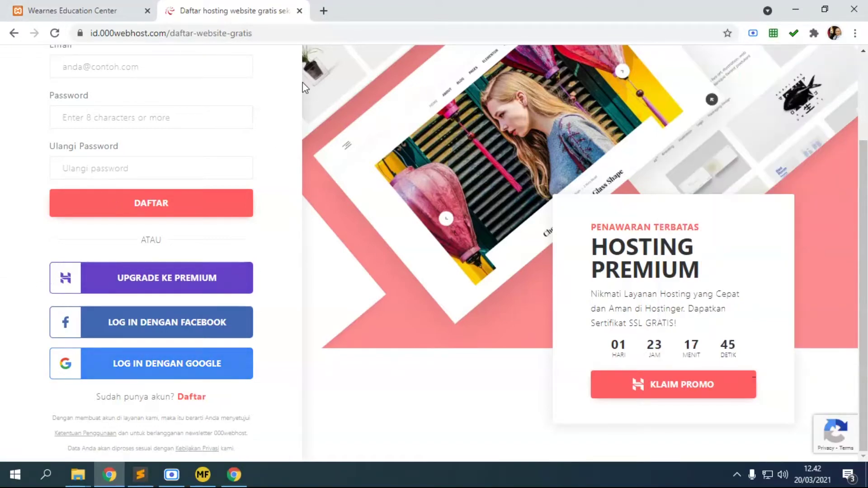
pyautogui.click(169, 375)
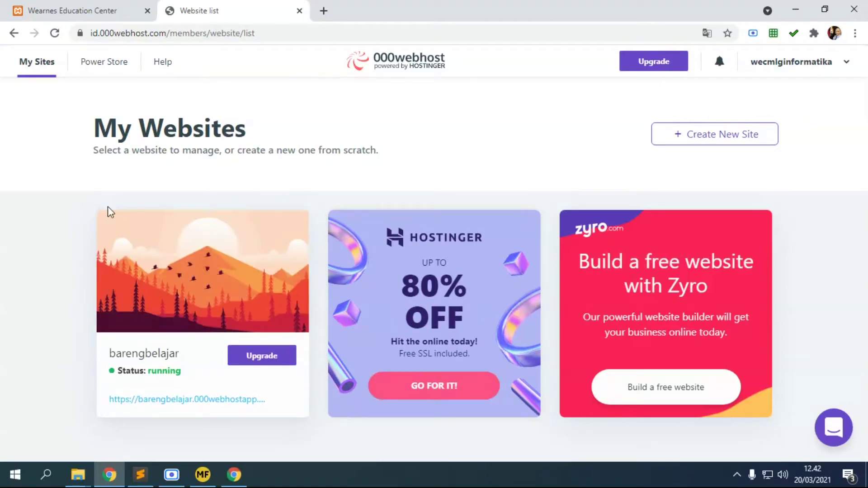
# - Try creating another site and decline the premium upgrade prompt with Not now
pyautogui.moveTo(178, 309)
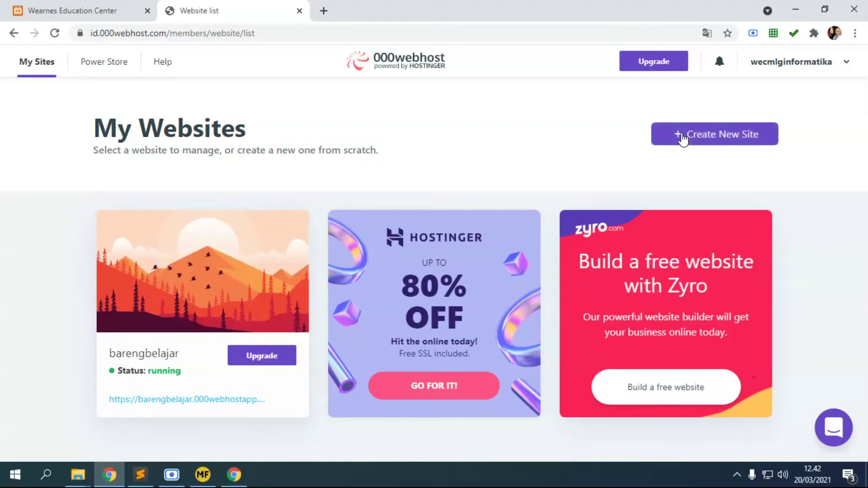
pyautogui.click(675, 135)
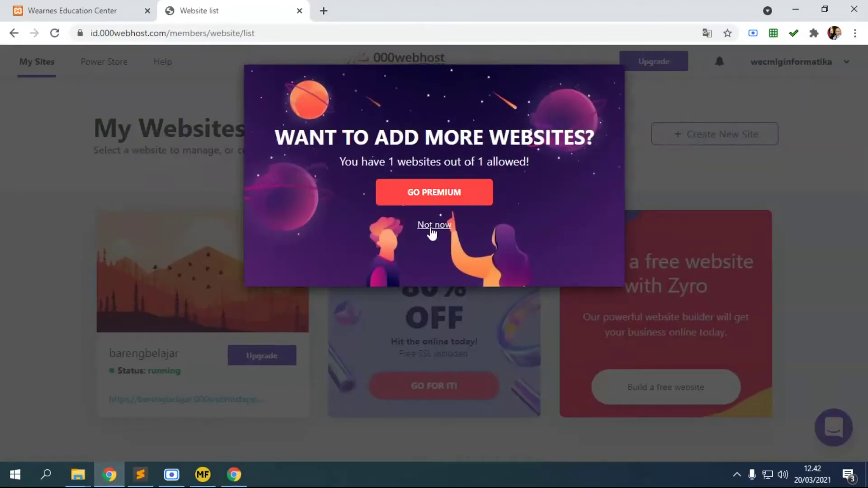
pyautogui.click(432, 226)
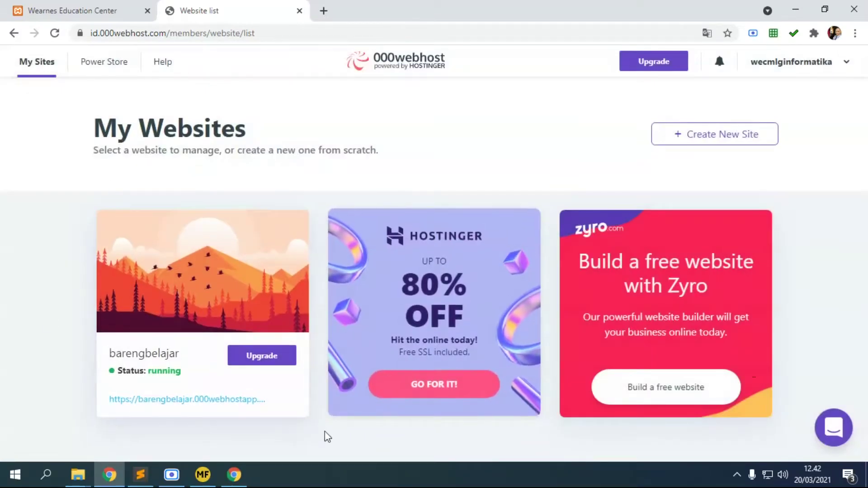
# - Preview the live barengbelajar welcome page, then go to its Manage Website dashboard
pyautogui.moveTo(252, 223)
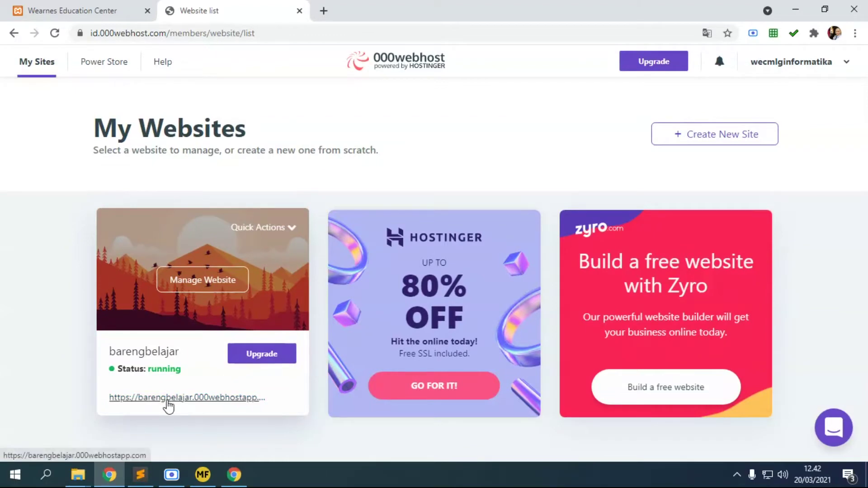
pyautogui.click(168, 397)
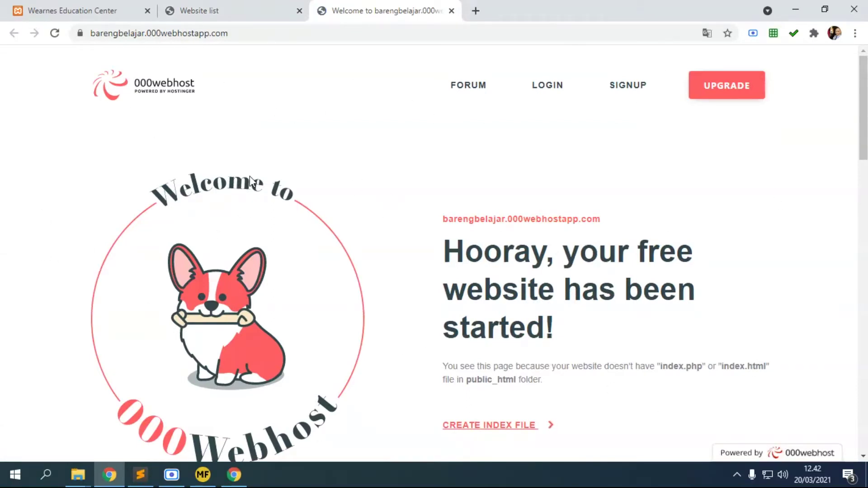
pyautogui.click(222, 9)
pyautogui.moveTo(202, 305)
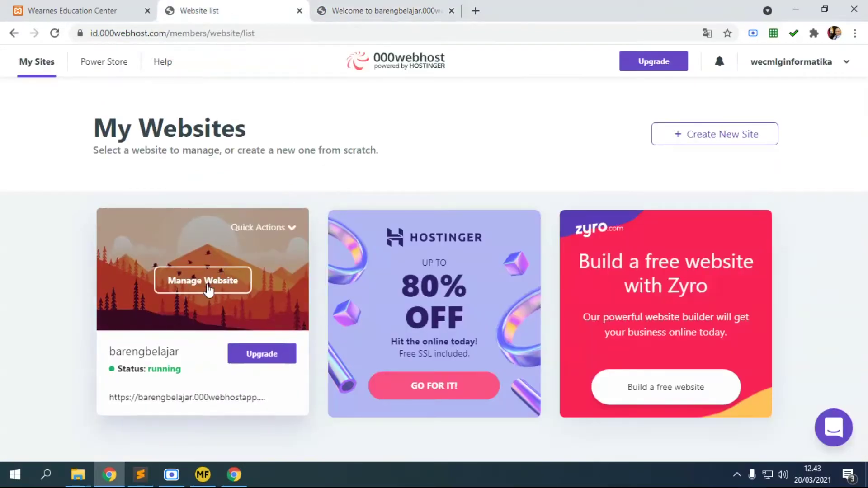
pyautogui.click(207, 288)
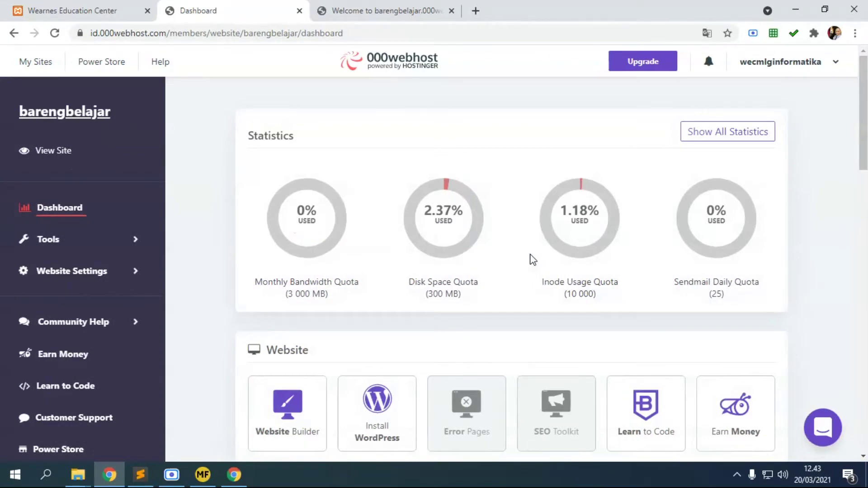
# - Go from the barengbelajar dashboard's Files section to the File Manager page
pyautogui.scroll(-10, 532, 272)
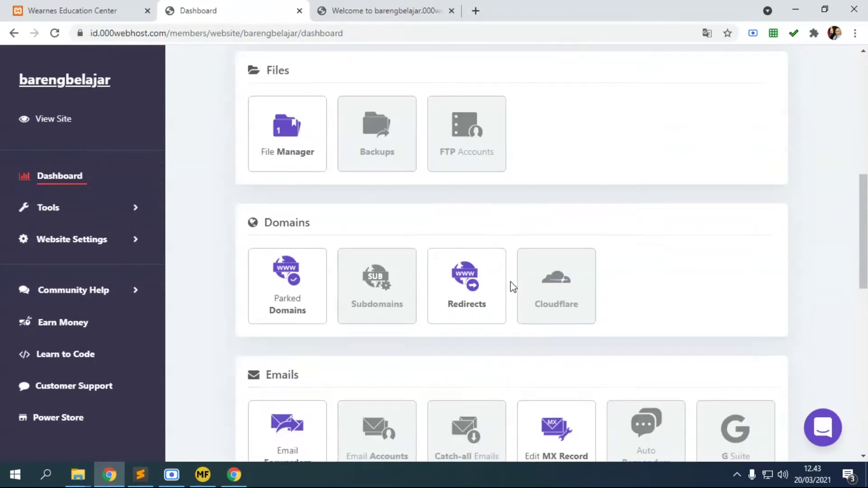
pyautogui.scroll(-3, 510, 286)
pyautogui.scroll(5, 505, 286)
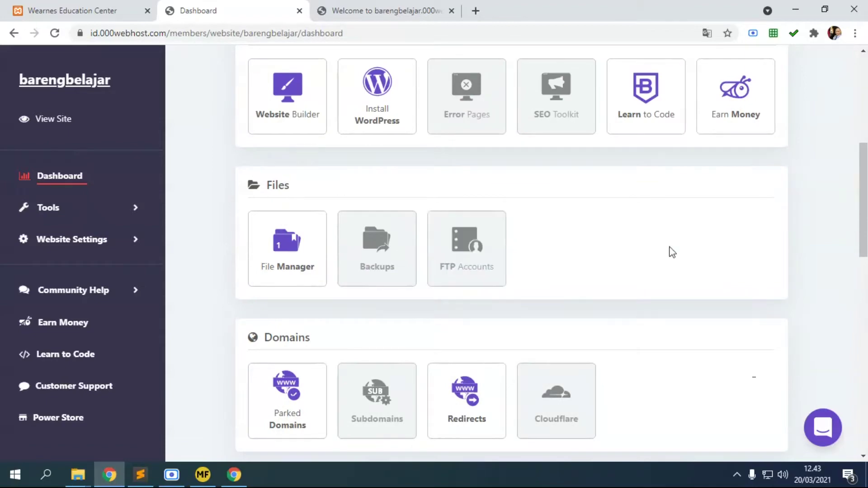
pyautogui.scroll(4, 795, 256)
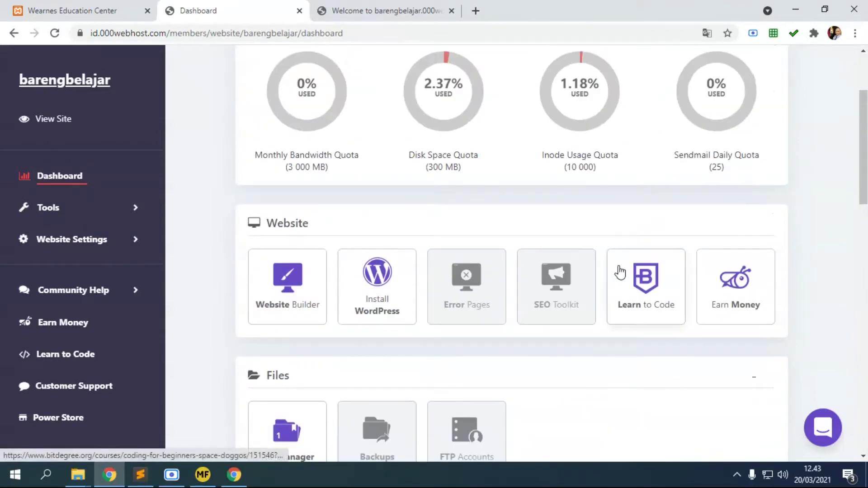
pyautogui.scroll(-4, 631, 253)
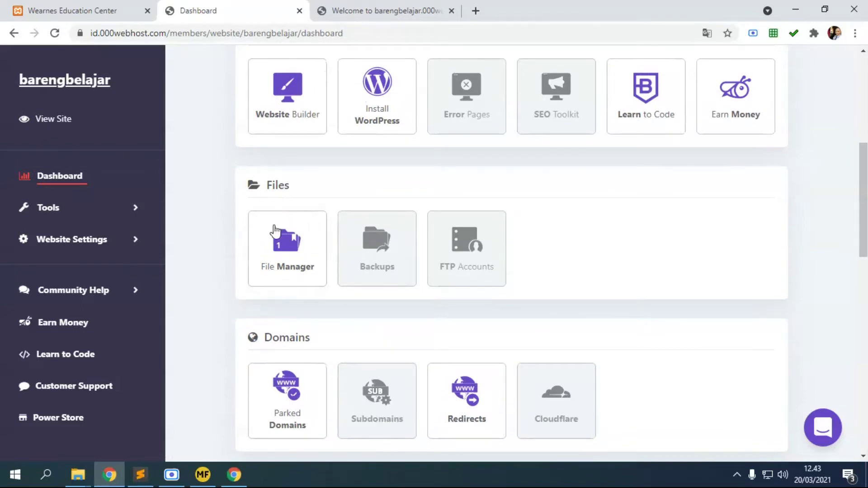
pyautogui.click(286, 265)
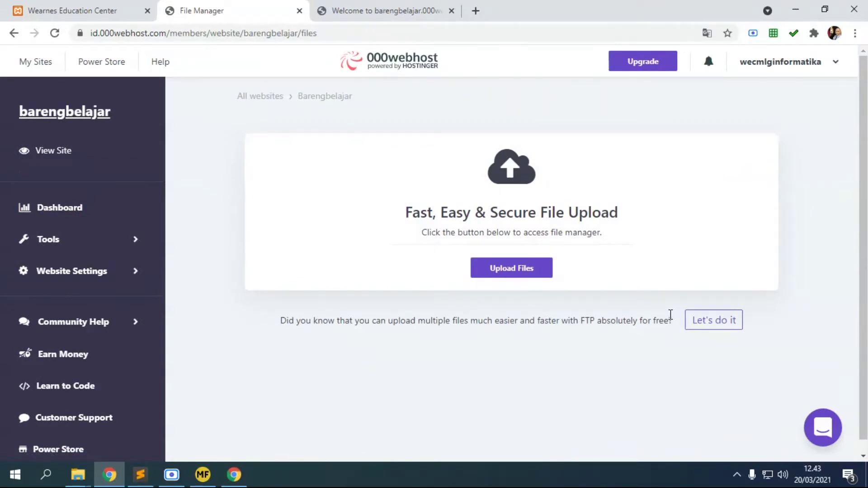
# - Launch the online file manager into public_html, holding only .htaccess, and bring up File Explorer
pyautogui.click(519, 272)
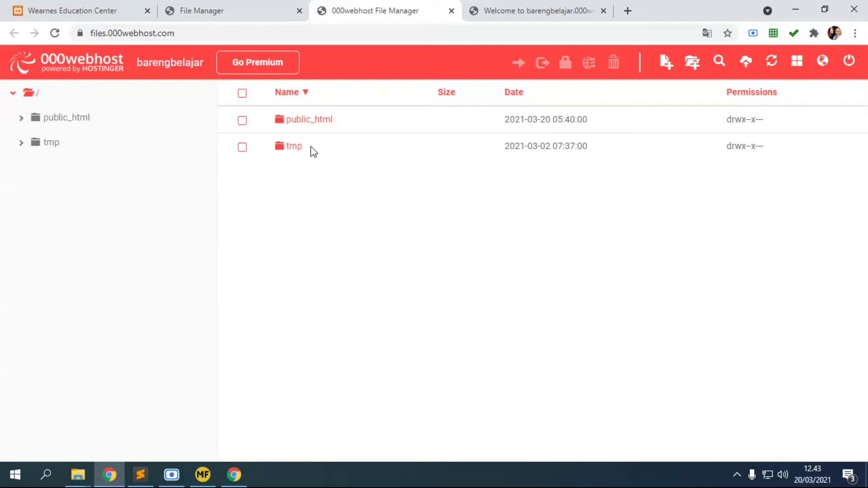
pyautogui.doubleClick(318, 119)
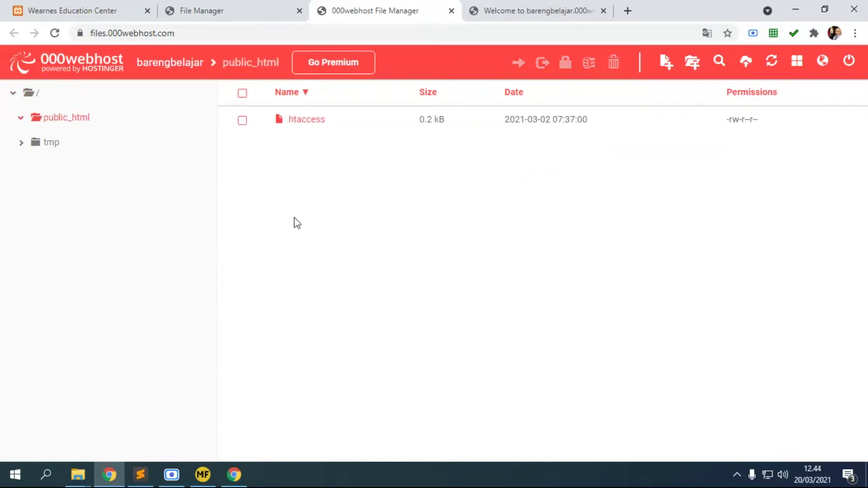
pyautogui.moveTo(78, 475)
pyautogui.click(96, 421)
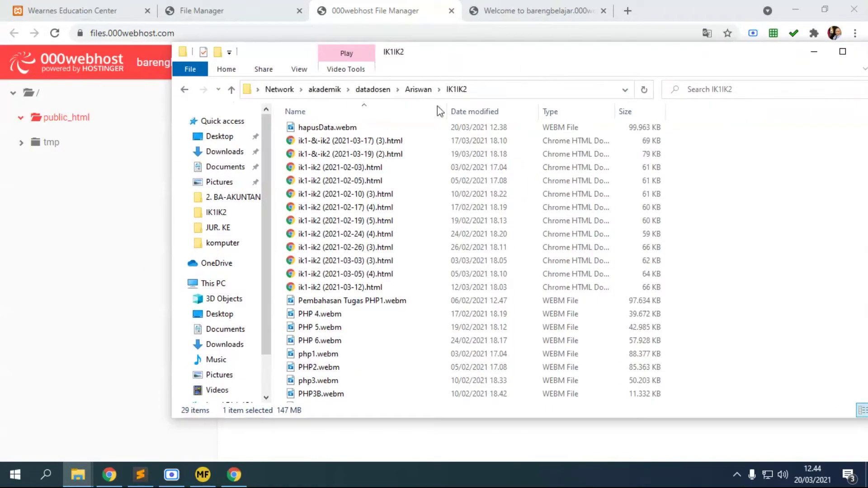
# - Navigate File Explorer to C:\xampp\htdocs\webschool
pyautogui.scroll(-2, 222, 393)
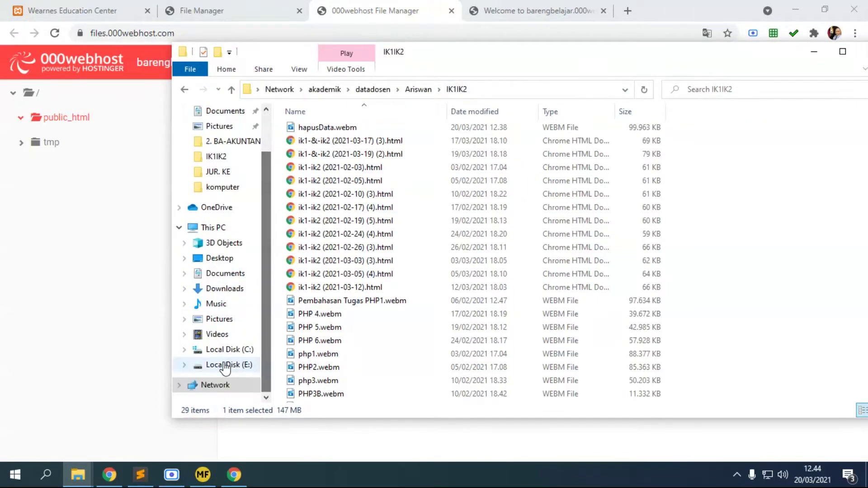
pyautogui.click(213, 352)
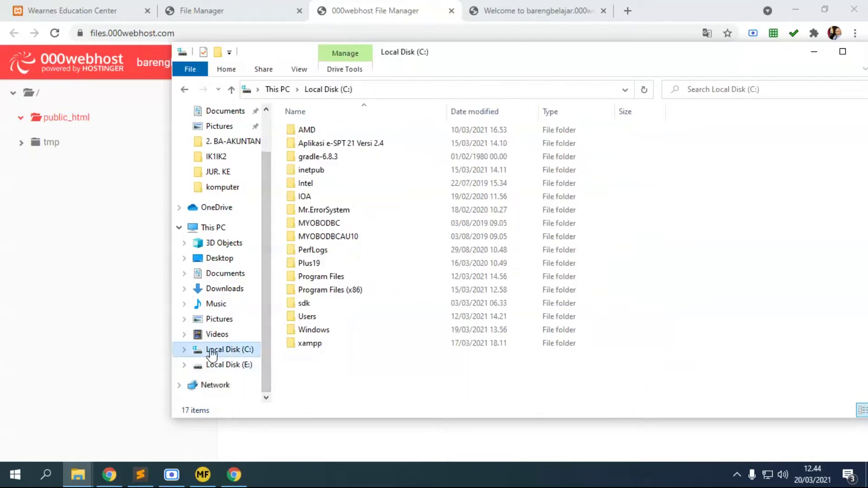
pyautogui.doubleClick(309, 344)
pyautogui.doubleClick(321, 197)
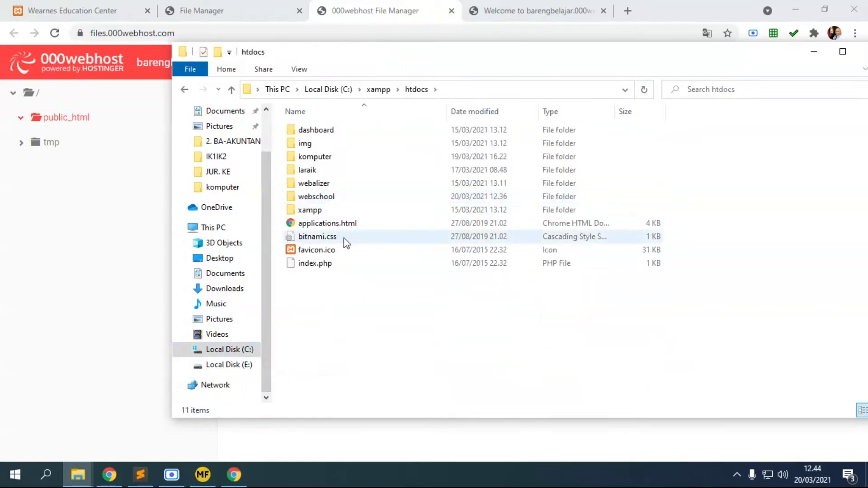
pyautogui.click(327, 199)
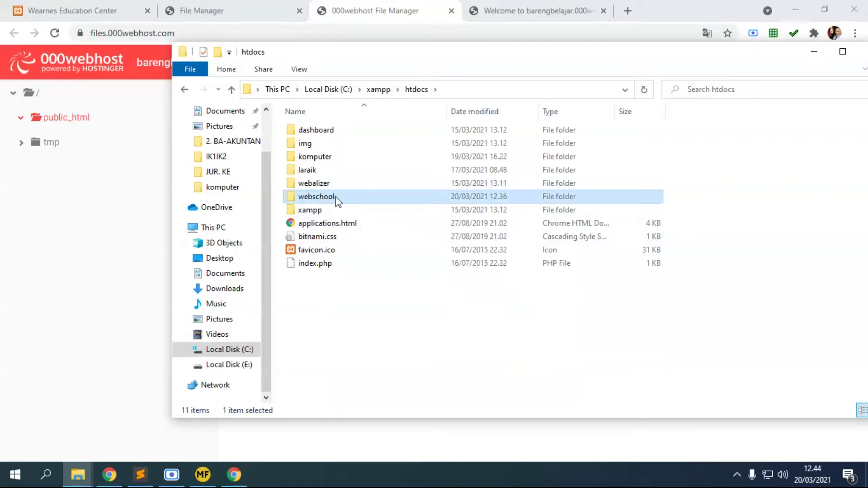
pyautogui.doubleClick(337, 201)
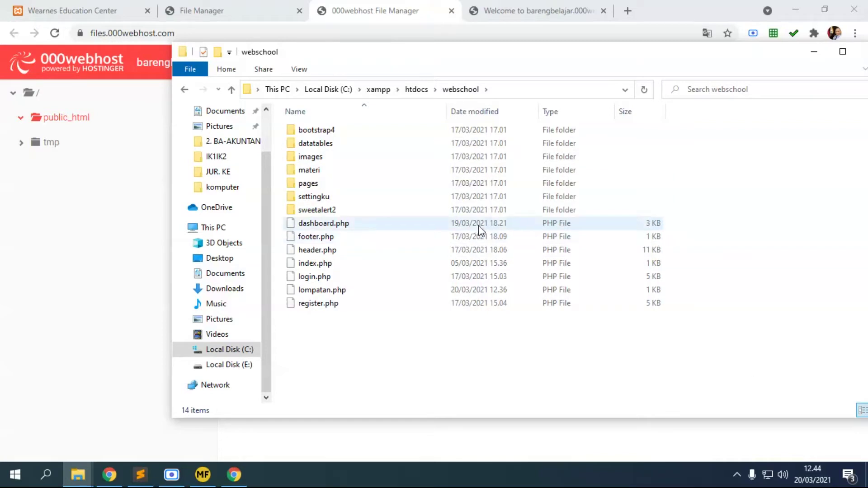
# - Compress all 14 selected project items into a zipped folder via Send to
pyautogui.moveTo(367, 340); pyautogui.dragTo(311, 126)
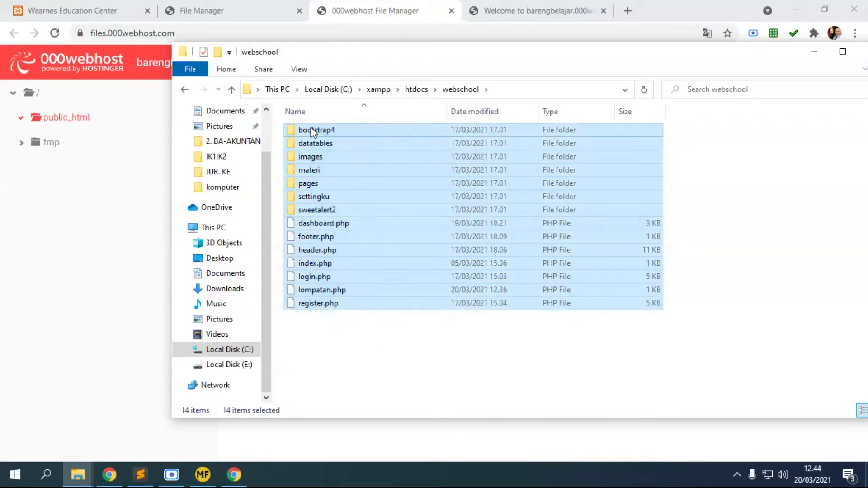
pyautogui.rightClick(315, 138)
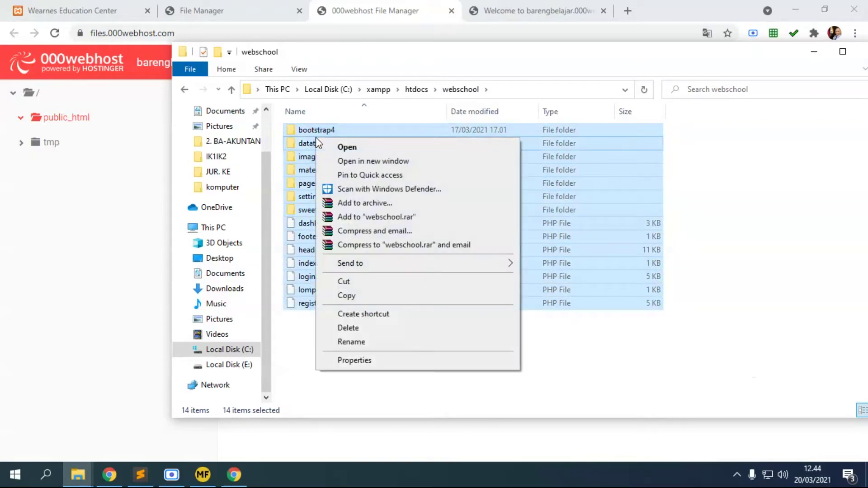
pyautogui.moveTo(507, 266)
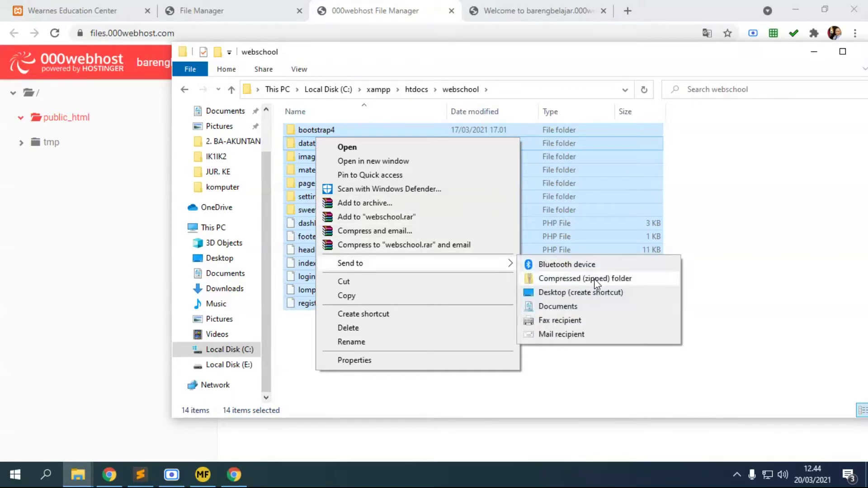
pyautogui.click(594, 280)
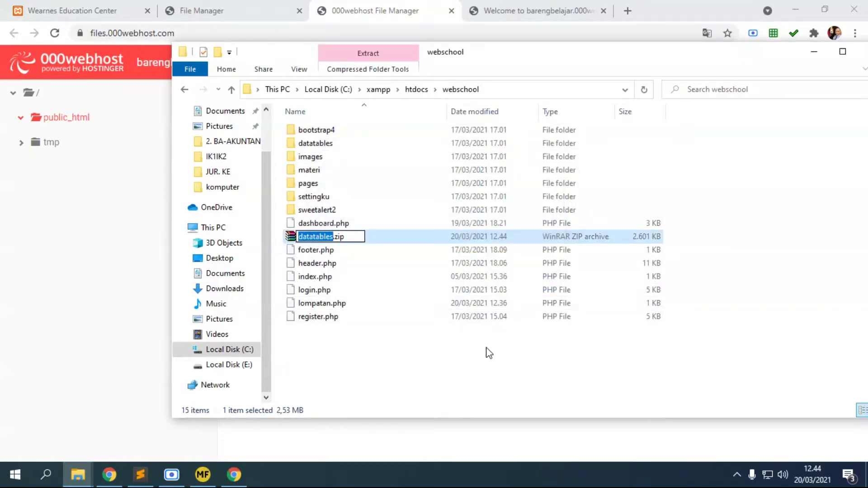
# - Name the archive webschool.zip and check its contents in WinRAR
pyautogui.write('webhost')
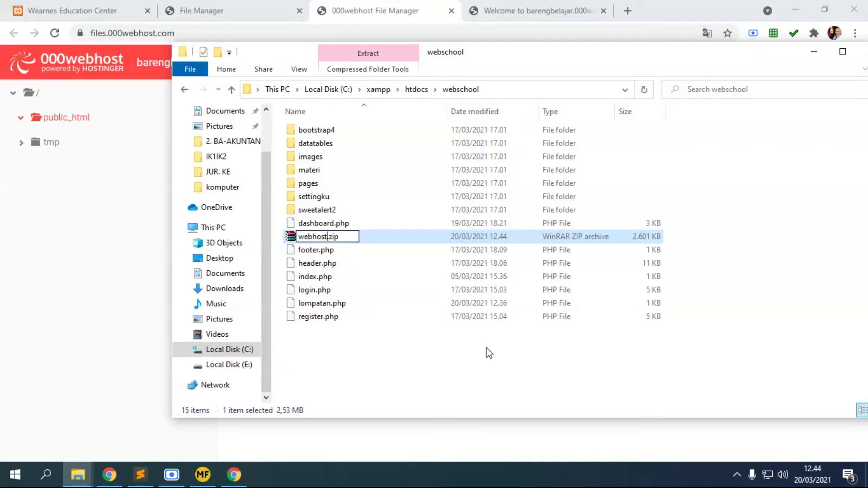
pyautogui.press('BackSpace')
pyautogui.press('BackSpace')
pyautogui.press('BackSpace')
pyautogui.press('BackSpace')
pyautogui.write('school')
pyautogui.press('Return')
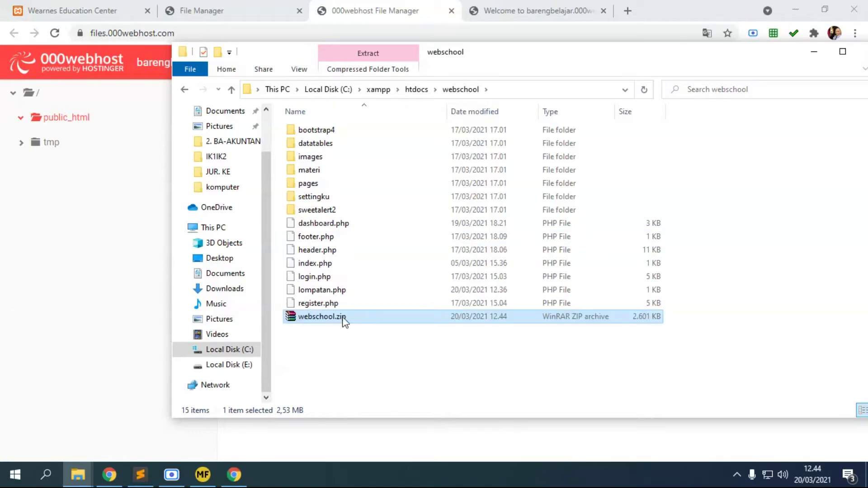
pyautogui.doubleClick(345, 317)
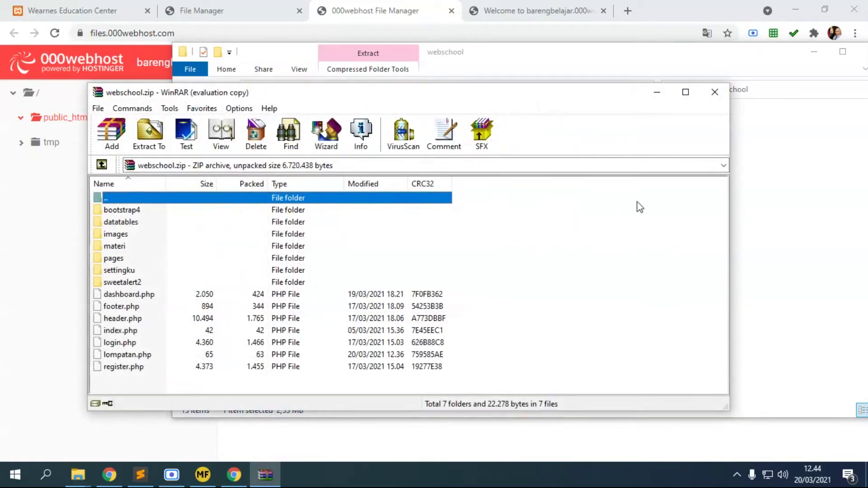
pyautogui.click(710, 94)
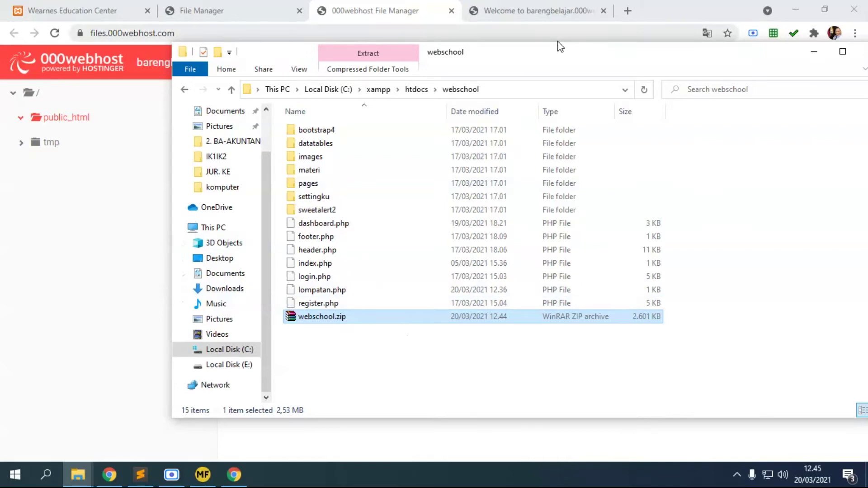
# - Resize Explorer beside the file manager and upload webschool.zip (2.5 MB) into public_html
pyautogui.moveTo(560, 44); pyautogui.dragTo(456, 173)
pyautogui.moveTo(524, 183); pyautogui.dragTo(464, 170)
pyautogui.scroll(-2, 311, 337)
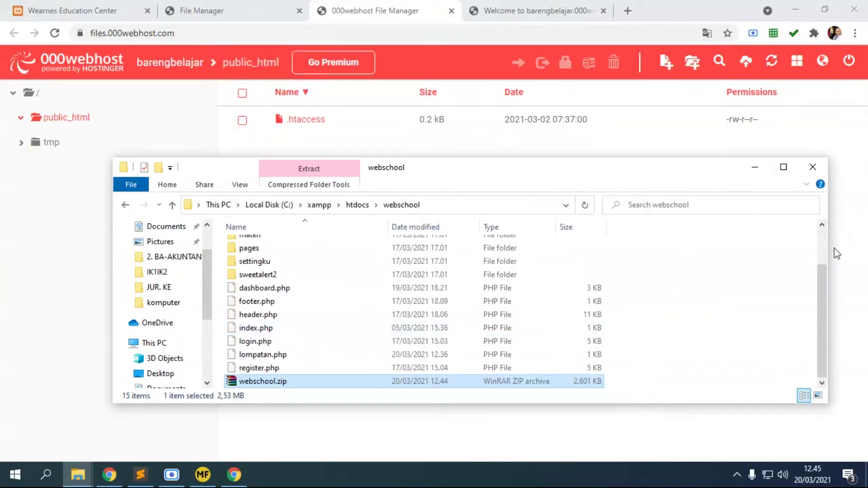
pyautogui.moveTo(828, 252); pyautogui.dragTo(448, 271)
pyautogui.scroll(-1, 339, 300)
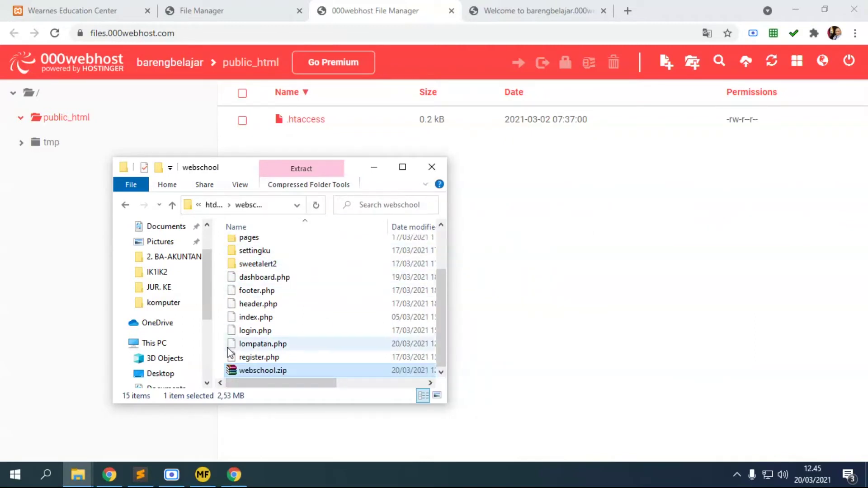
pyautogui.moveTo(263, 370); pyautogui.dragTo(661, 231)
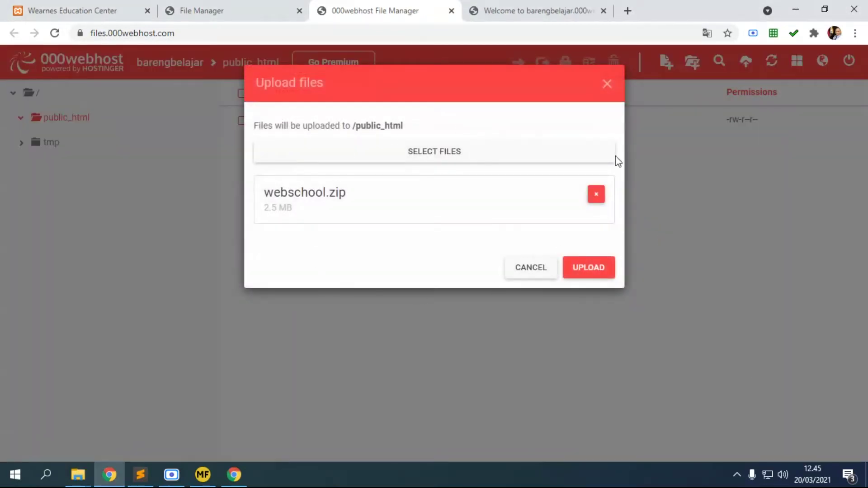
pyautogui.click(596, 273)
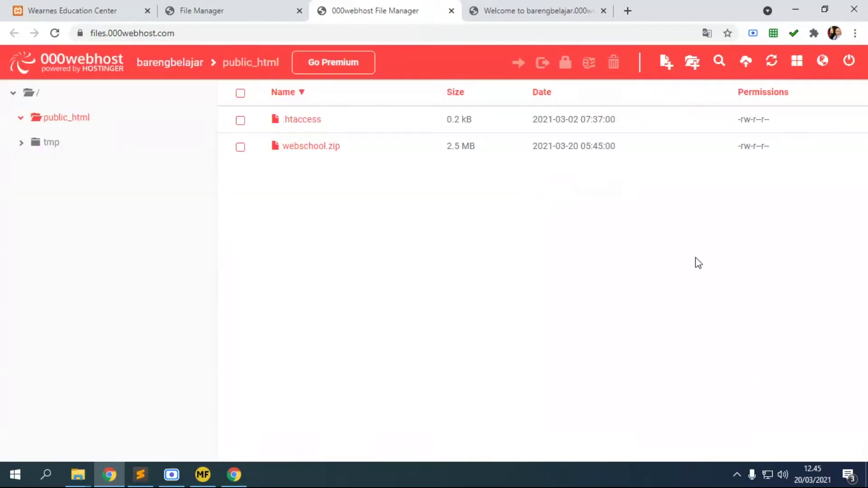
pyautogui.click(319, 151)
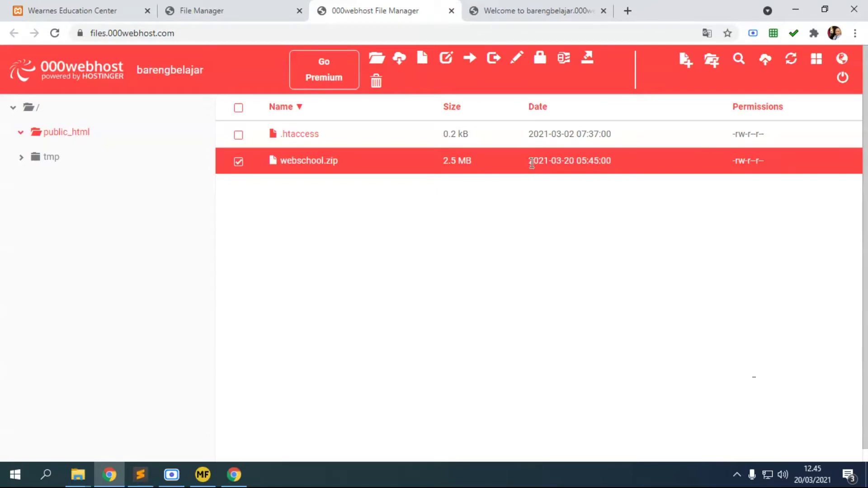
pyautogui.hotkey('ctrl', '-')
pyautogui.hotkey('ctrl', '-')
pyautogui.hotkey('ctrl', '-')
pyautogui.hotkey('ctrl', '-')
pyautogui.hotkey('ctrl', '+')
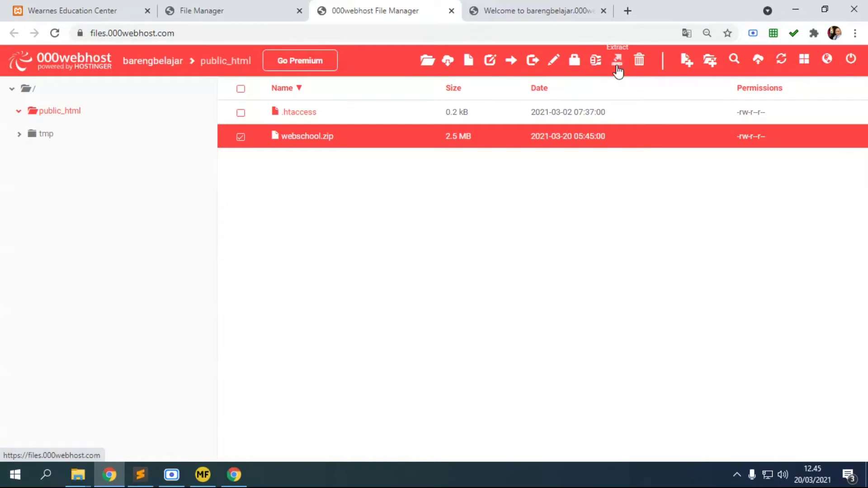
pyautogui.click(617, 72)
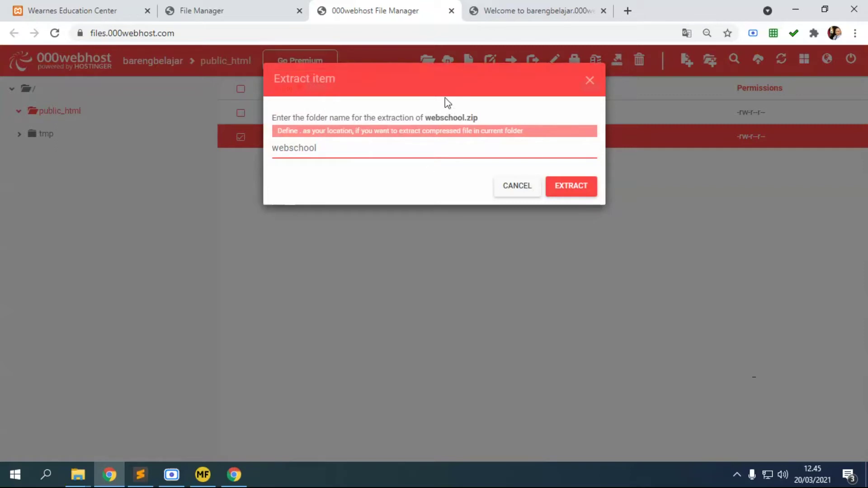
pyautogui.click(511, 189)
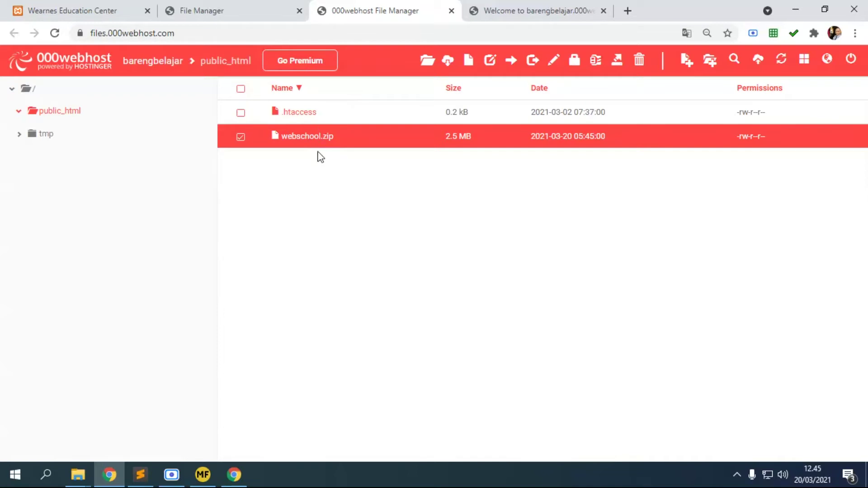
pyautogui.click(617, 63)
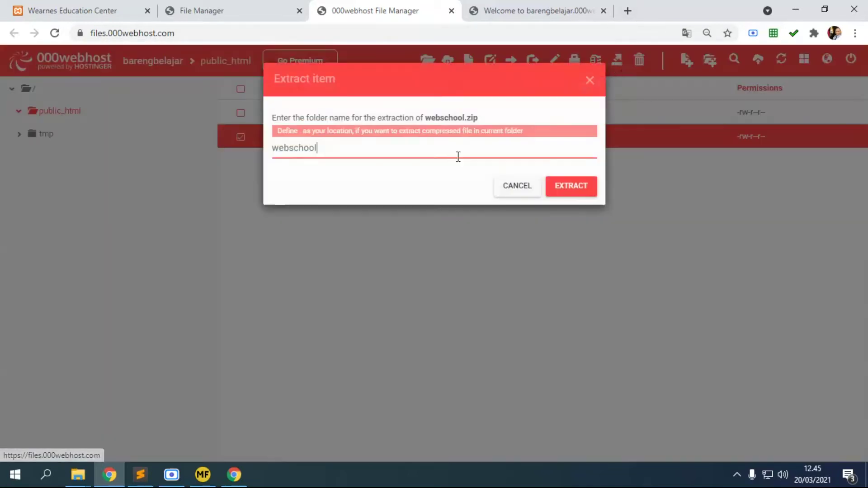
pyautogui.doubleClick(294, 149)
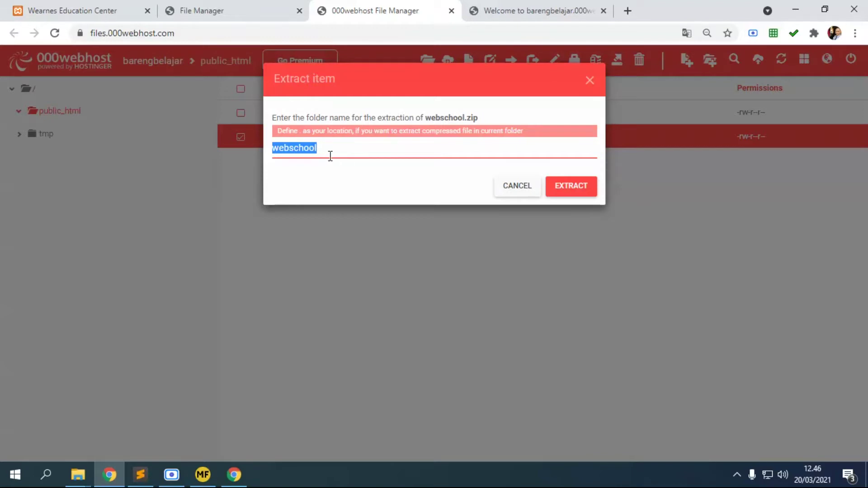
pyautogui.click(557, 187)
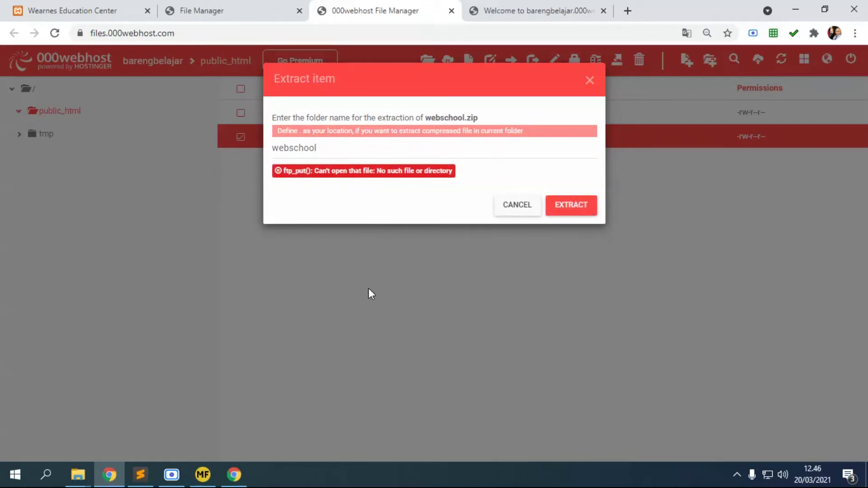
pyautogui.click(520, 207)
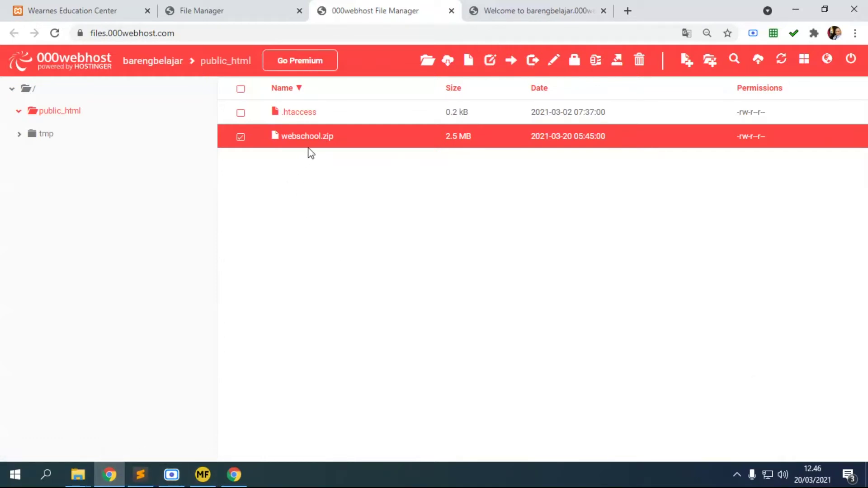
pyautogui.click(617, 60)
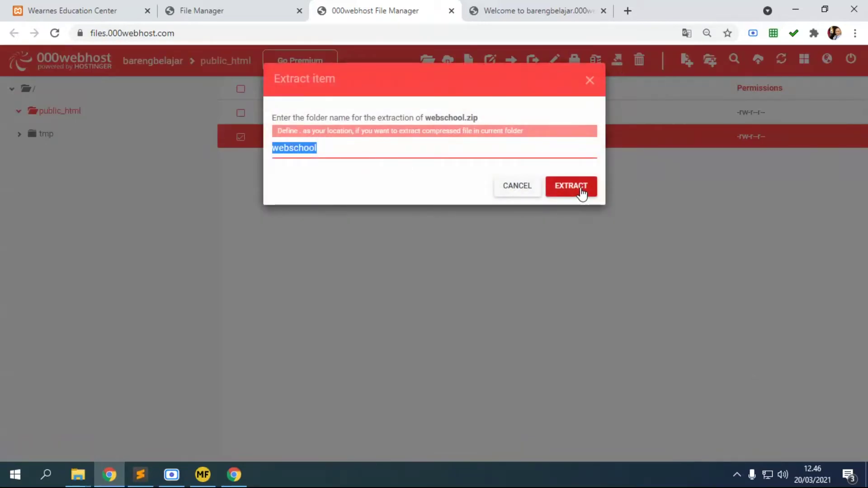
pyautogui.click(342, 146)
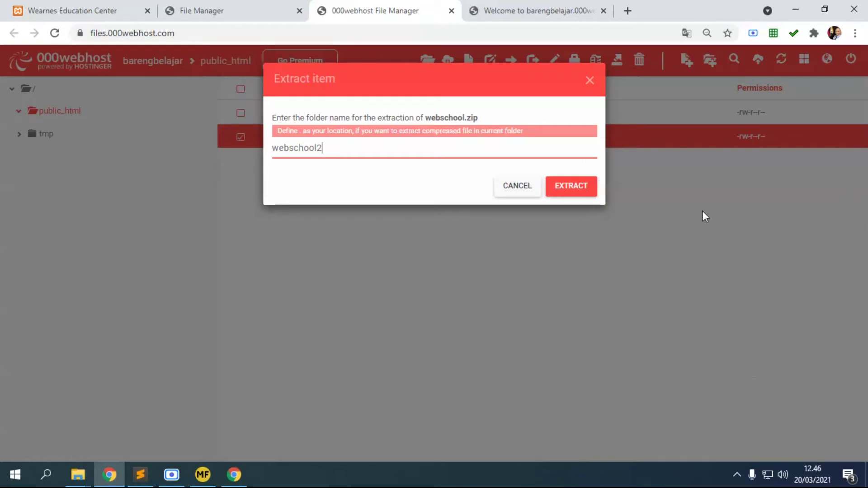
pyautogui.click(576, 189)
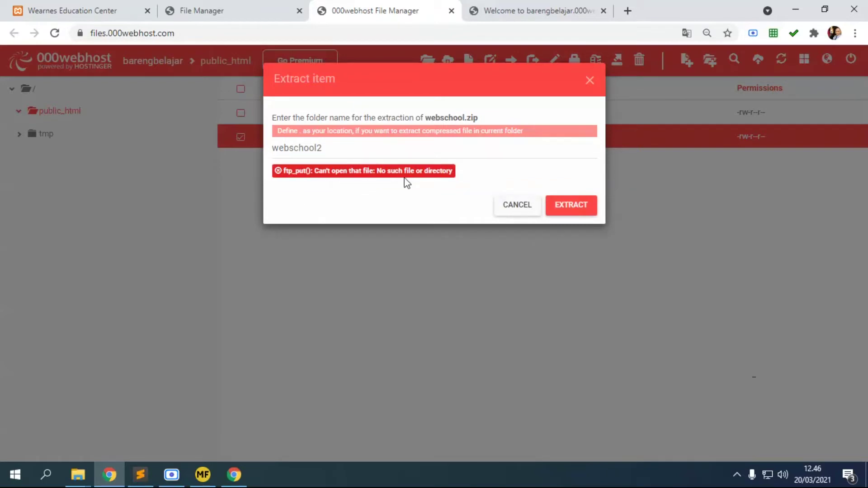
pyautogui.click(520, 212)
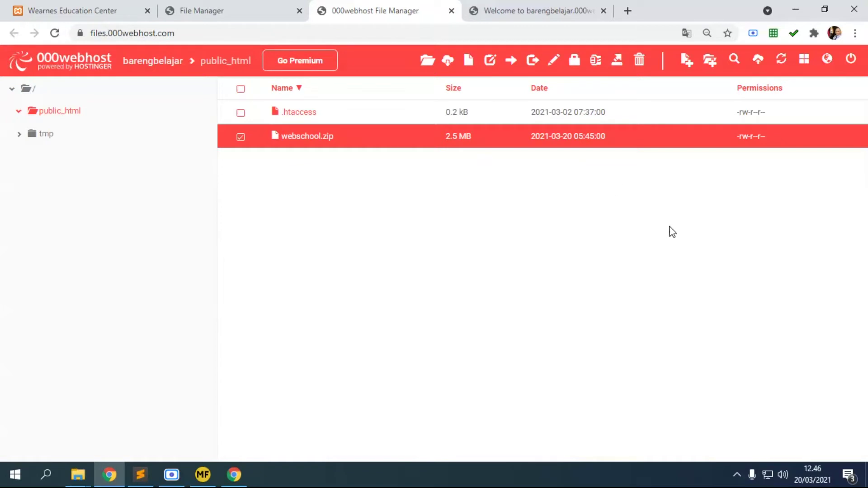
pyautogui.click(70, 465)
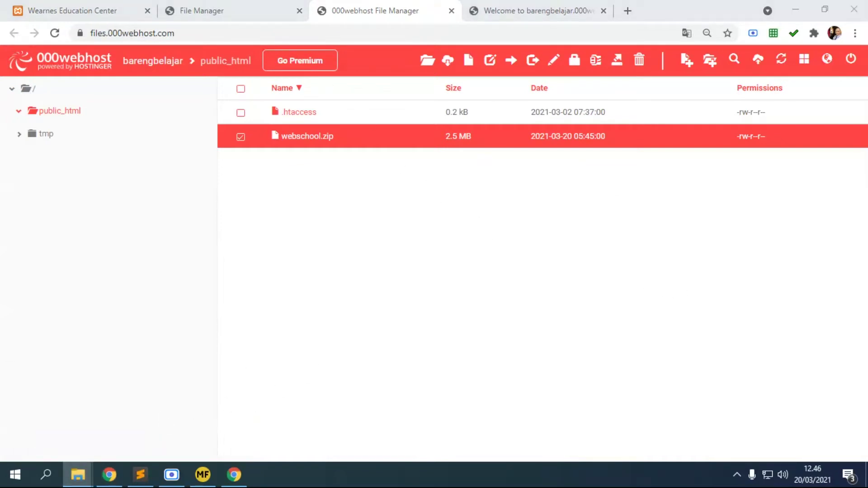
pyautogui.moveTo(71, 459)
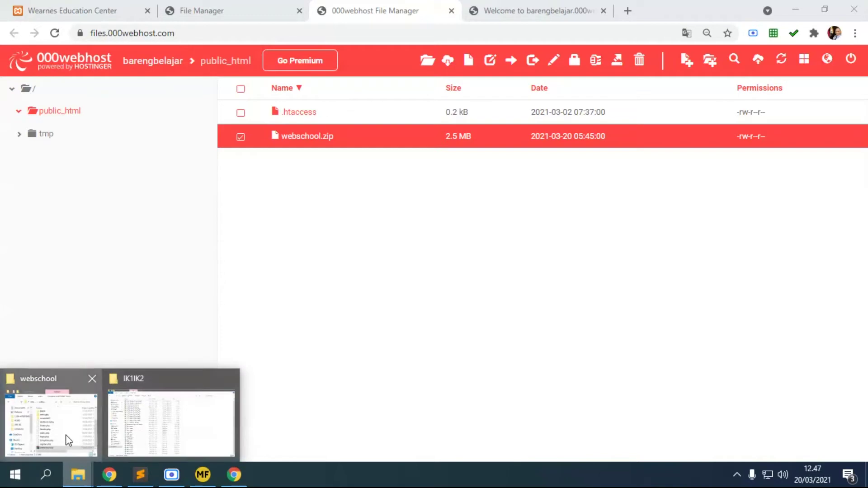
pyautogui.click(67, 439)
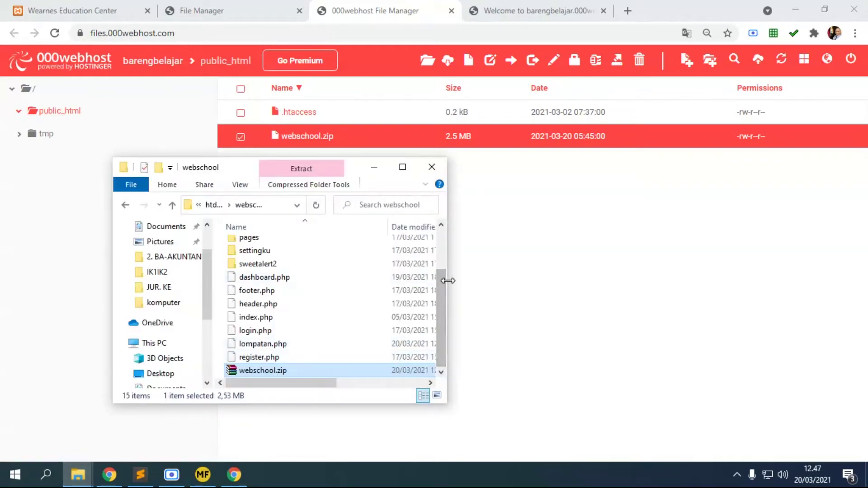
pyautogui.moveTo(446, 280); pyautogui.dragTo(711, 293)
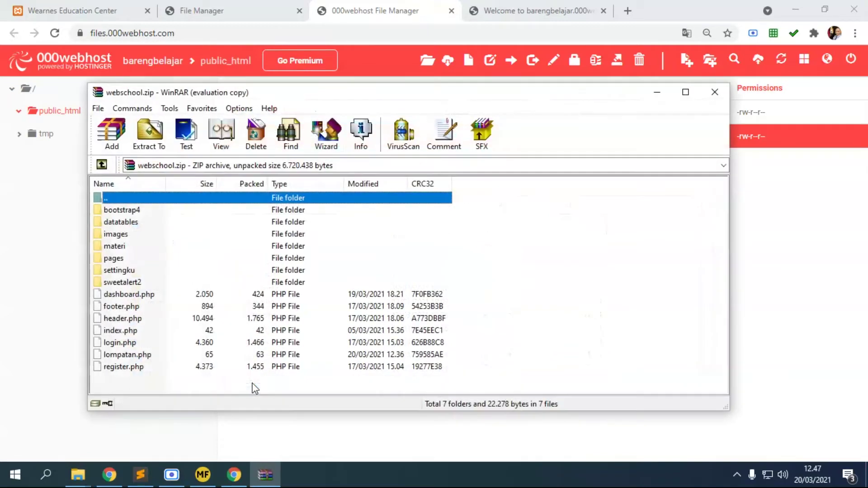
pyautogui.click(714, 92)
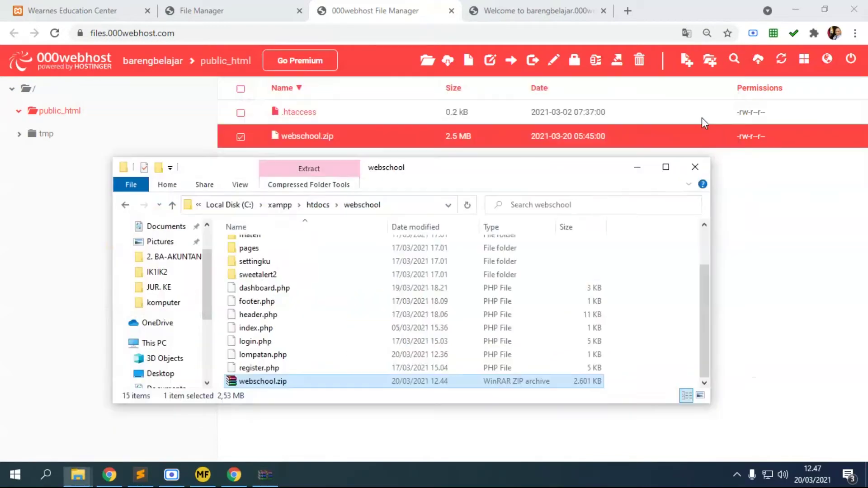
pyautogui.click(694, 167)
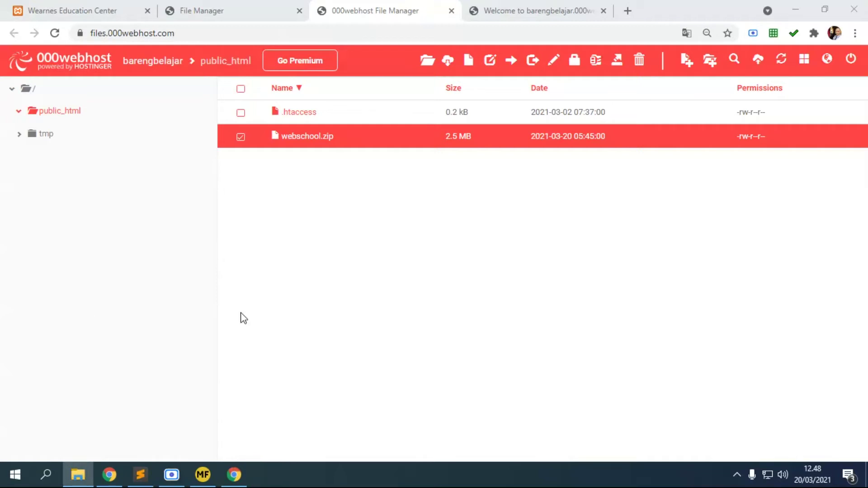
# - Upload webschool.rar (2.4 MB) to public_html, then verify the webschool2 and webschool folders are empty
pyautogui.moveTo(384, 296); pyautogui.dragTo(382, 296)
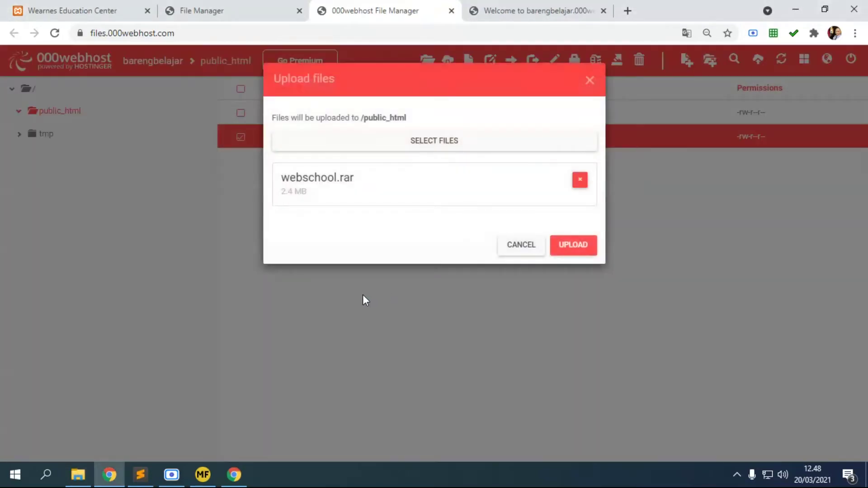
pyautogui.click(586, 251)
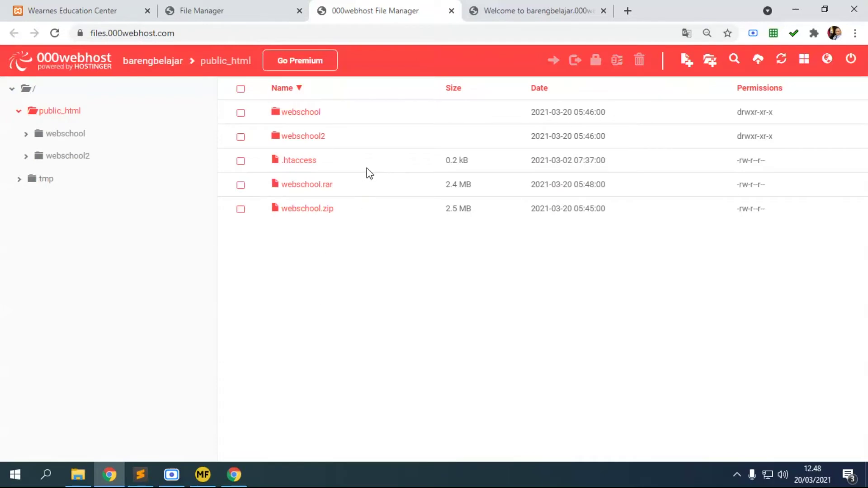
pyautogui.doubleClick(304, 139)
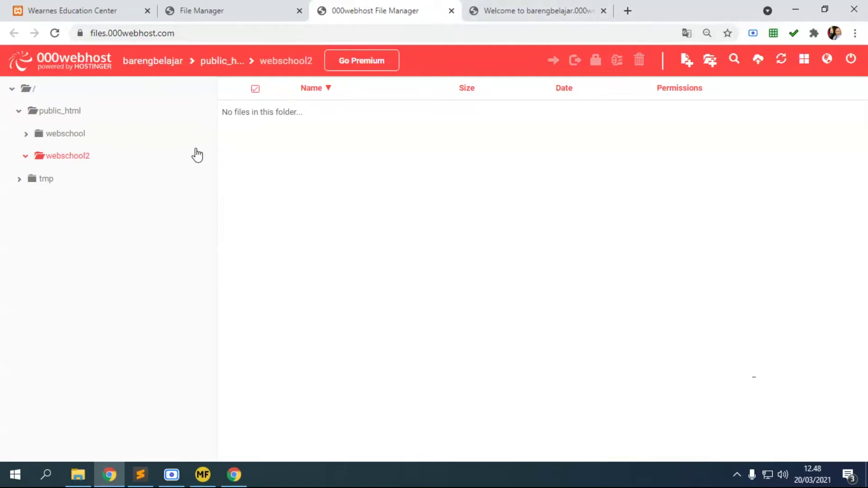
pyautogui.click(72, 113)
pyautogui.doubleClick(312, 116)
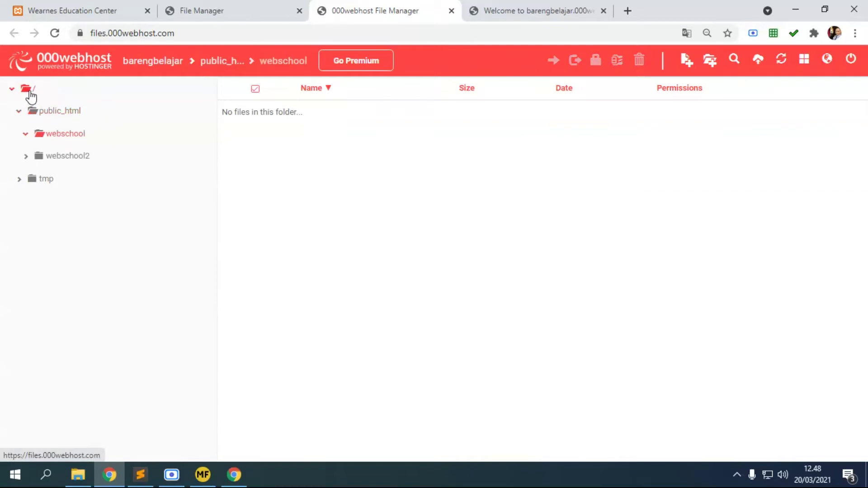
pyautogui.click(27, 88)
pyautogui.doubleClick(320, 118)
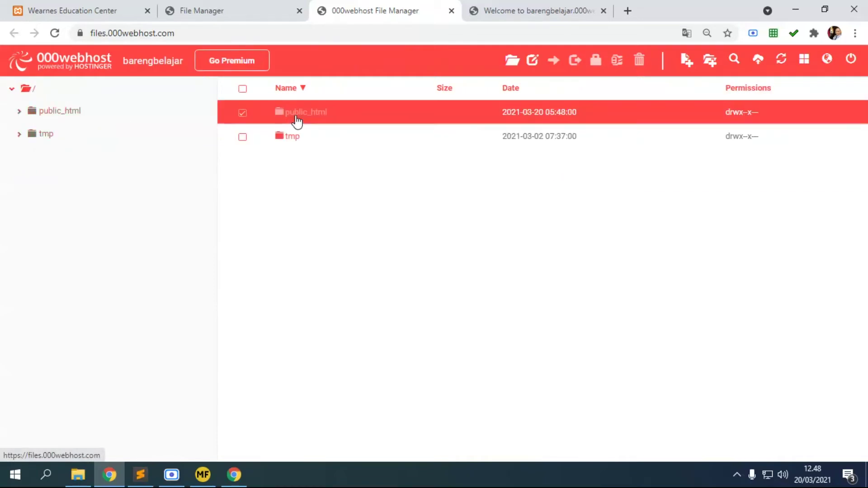
# - Delete the webschool and webschool2 folders from public_html
pyautogui.click(241, 113)
pyautogui.click(241, 137)
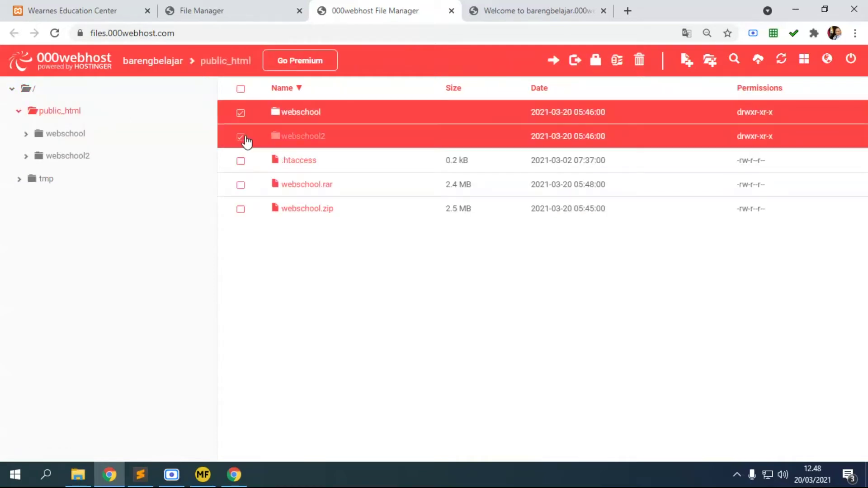
pyautogui.click(639, 61)
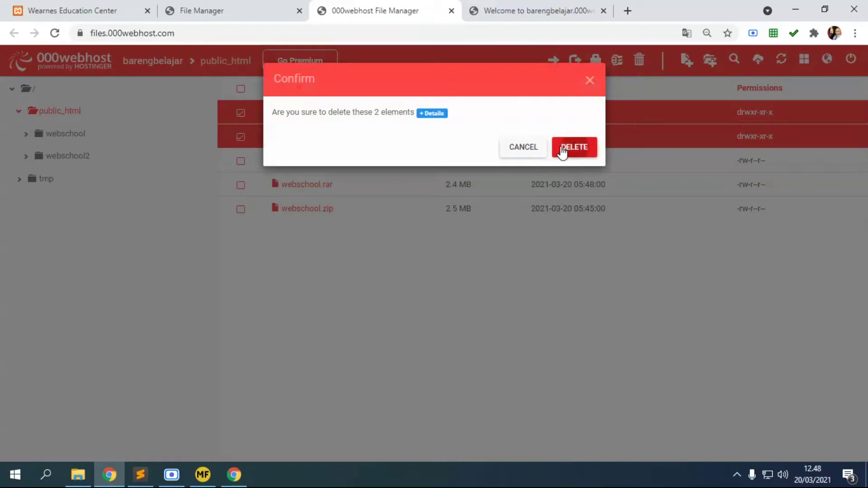
pyautogui.press('Return')
# - Delete webschool.rar after its extraction fails, then start extracting webschool.zip
pyautogui.click(337, 137)
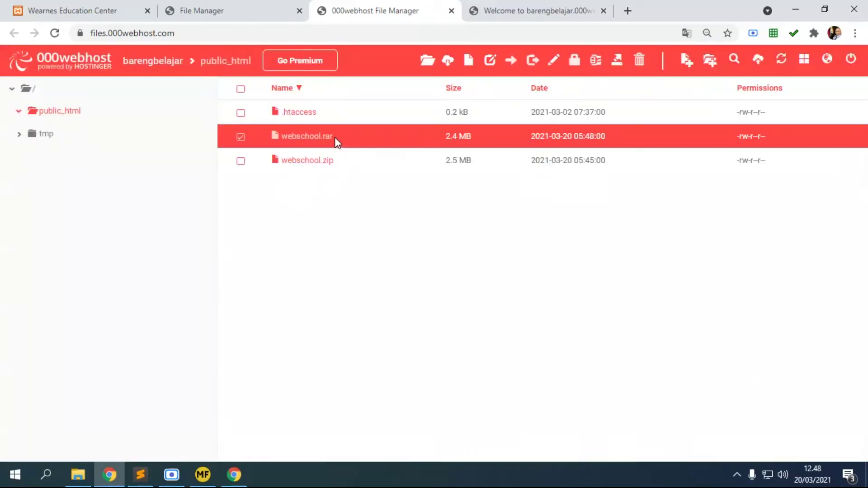
pyautogui.click(617, 61)
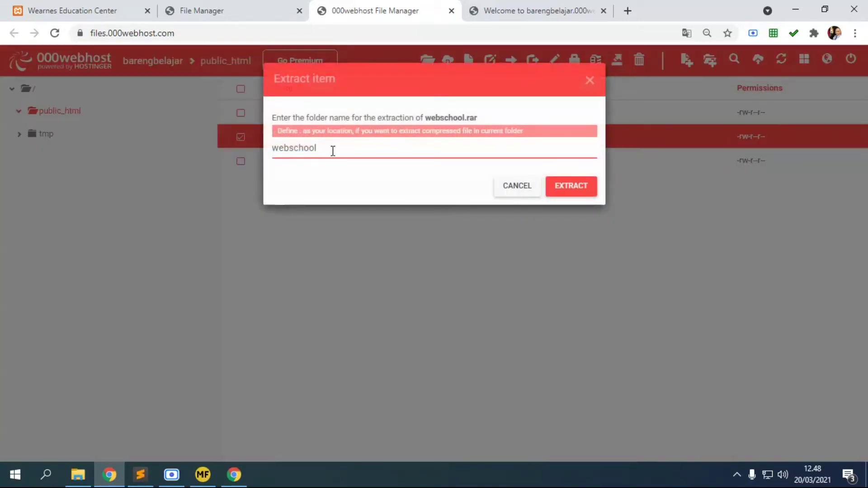
pyautogui.click(572, 189)
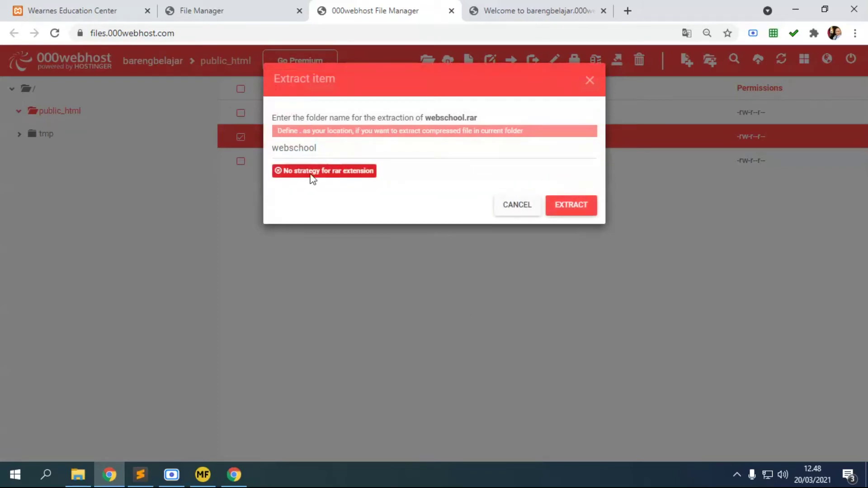
pyautogui.click(499, 210)
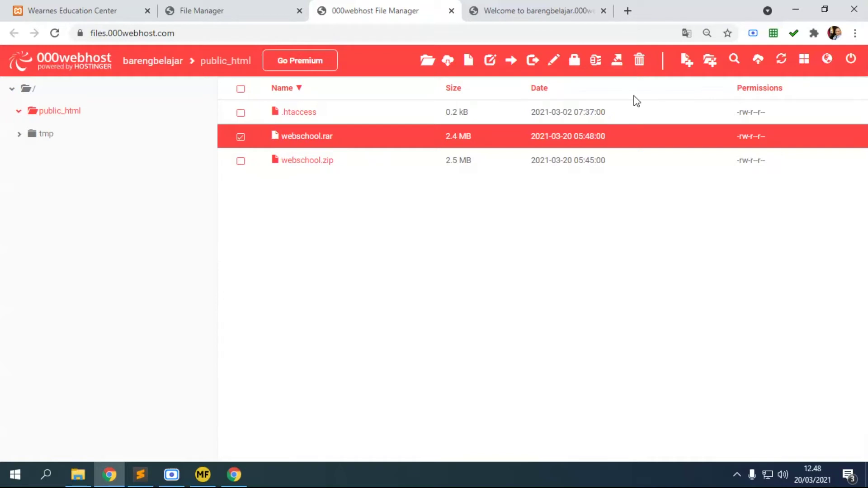
pyautogui.click(639, 60)
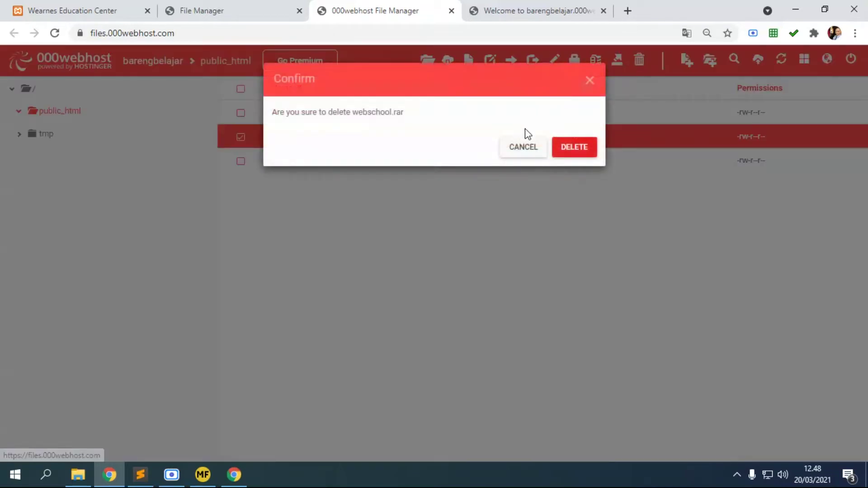
pyautogui.click(557, 146)
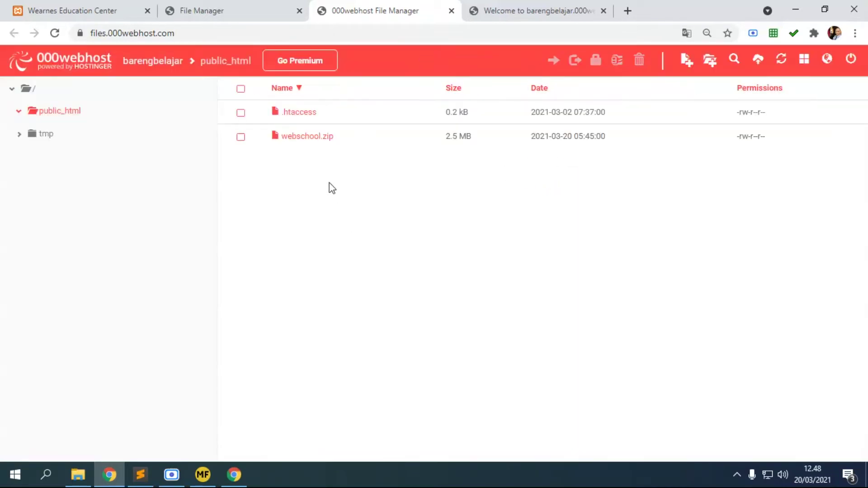
pyautogui.click(334, 144)
pyautogui.click(618, 60)
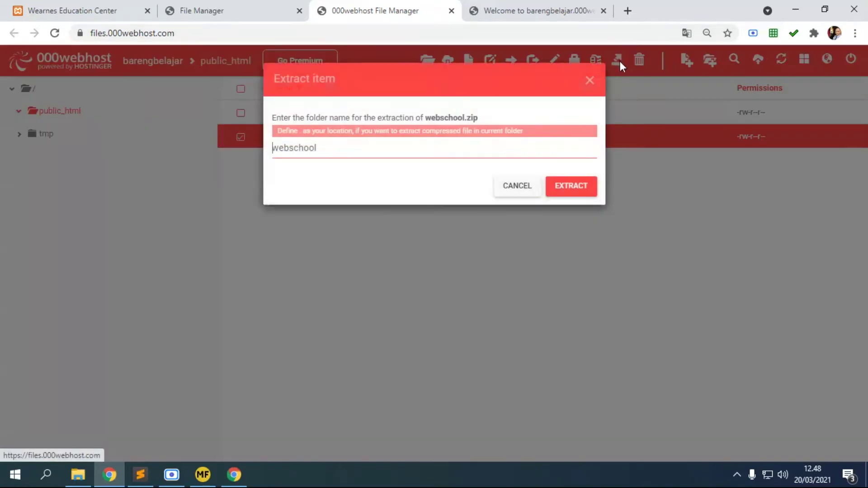
# - Try extracting webschool.zip into the current folder '.', dismissing the resulting error
pyautogui.moveTo(321, 148); pyautogui.dragTo(217, 147)
pyautogui.write('.')
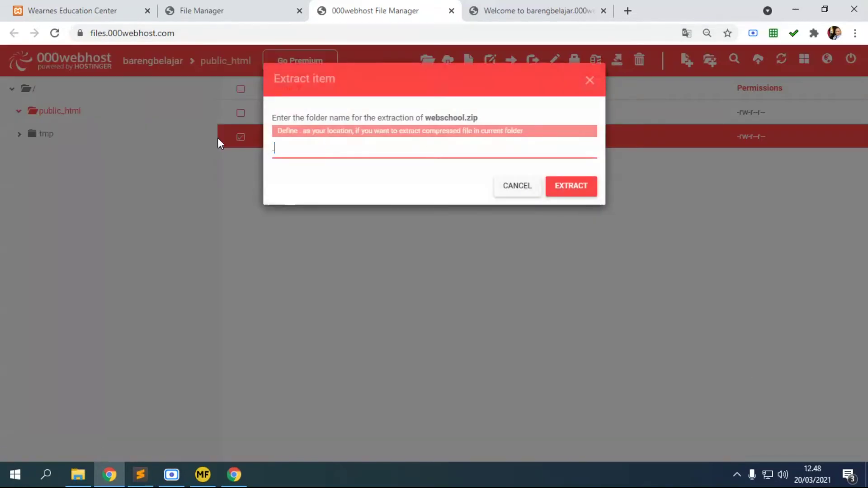
pyautogui.click(575, 188)
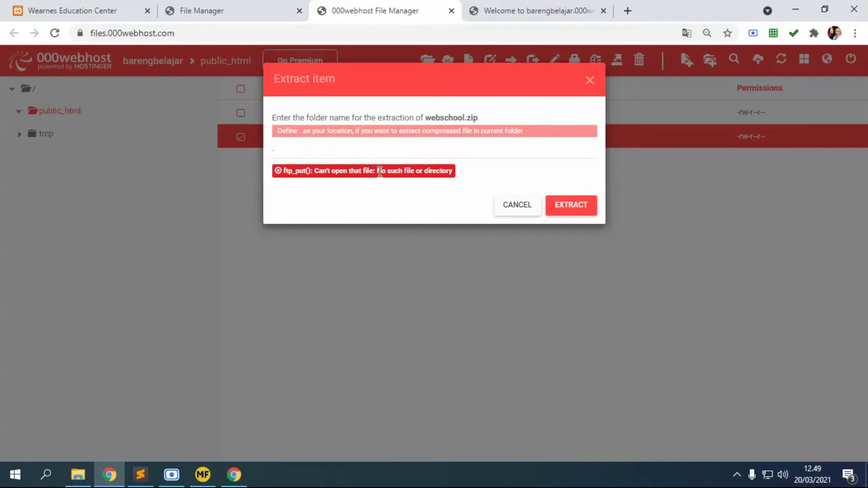
pyautogui.click(508, 209)
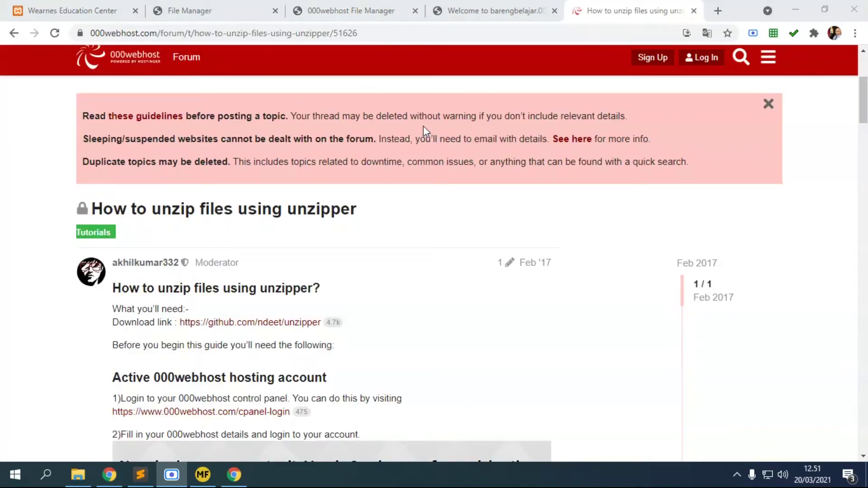
# - Open the tutorial's github.com/ndeet/unzipper download link in a new tab and view it
pyautogui.scroll(3, 430, 124)
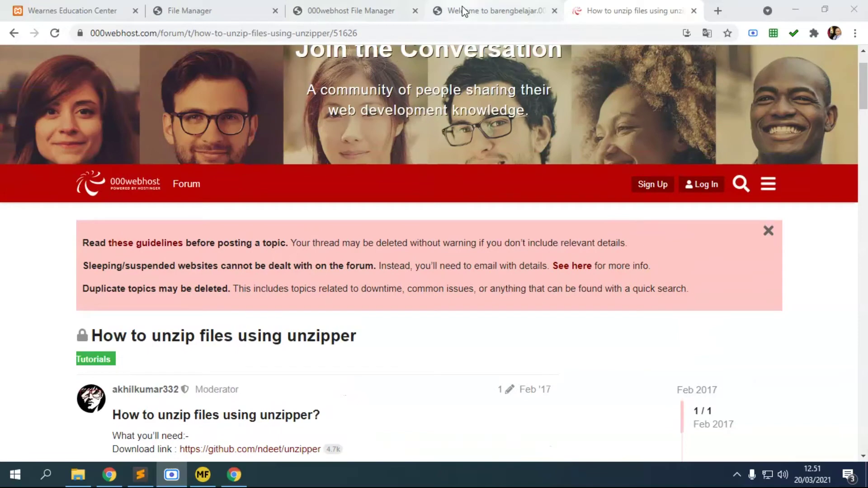
pyautogui.click(377, 17)
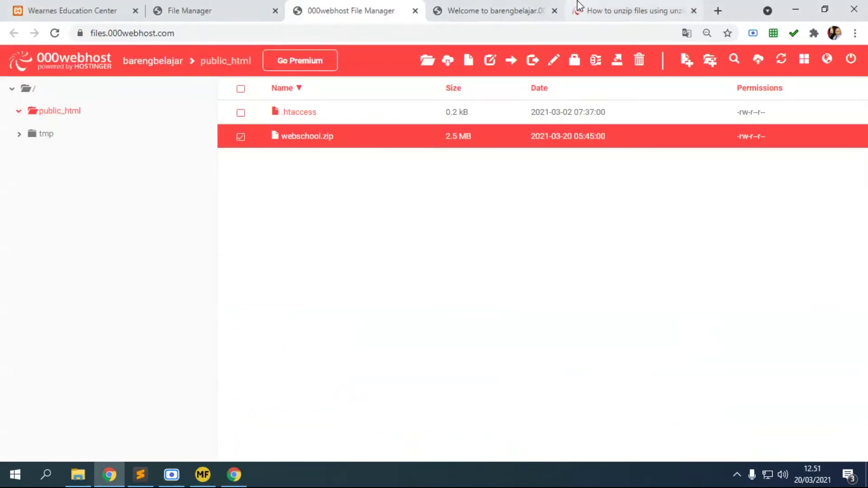
pyautogui.click(603, 2)
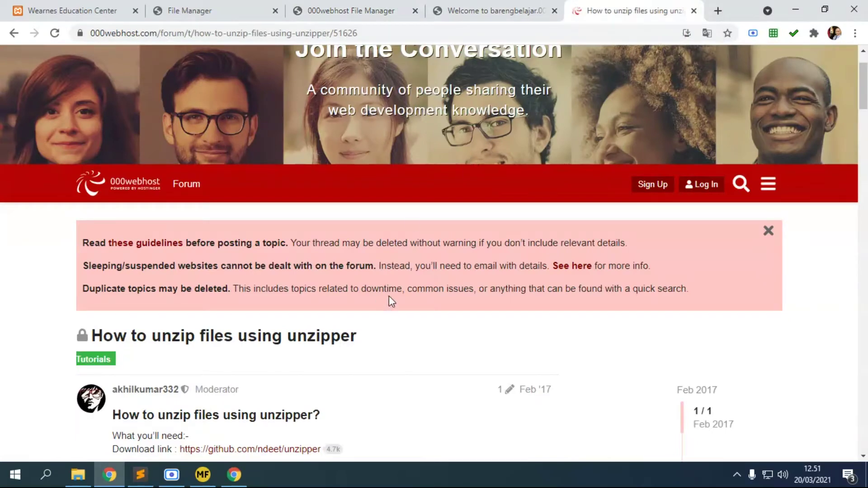
pyautogui.scroll(-3, 390, 296)
pyautogui.scroll(-1, 393, 298)
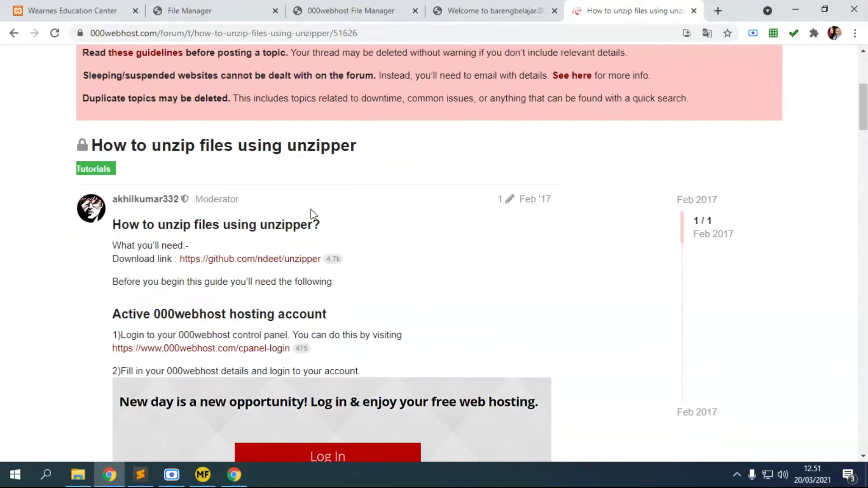
pyautogui.scroll(4, 417, 228)
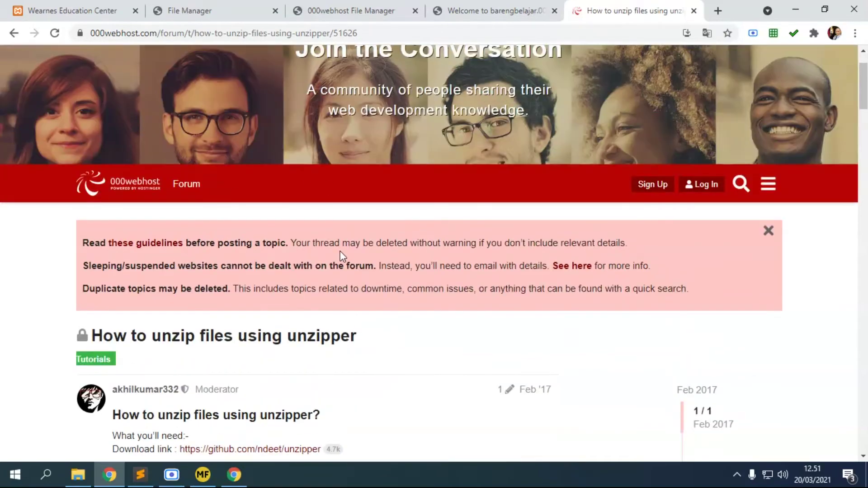
pyautogui.scroll(-3, 344, 254)
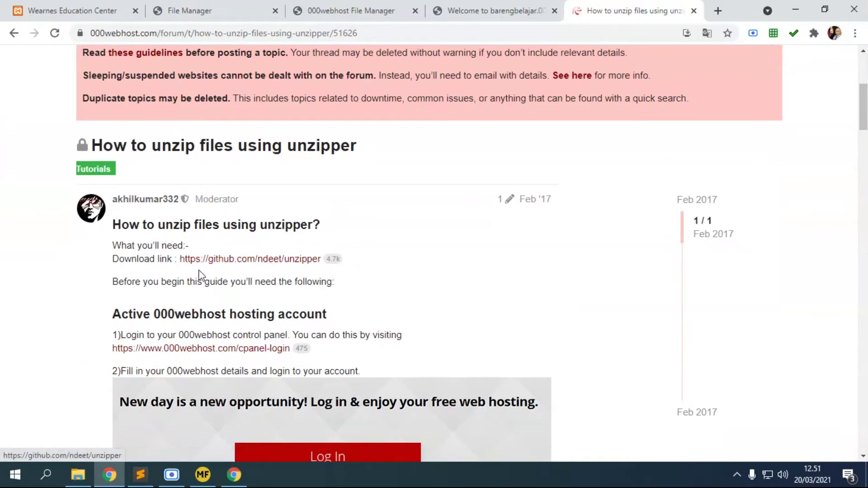
pyautogui.rightClick(260, 265)
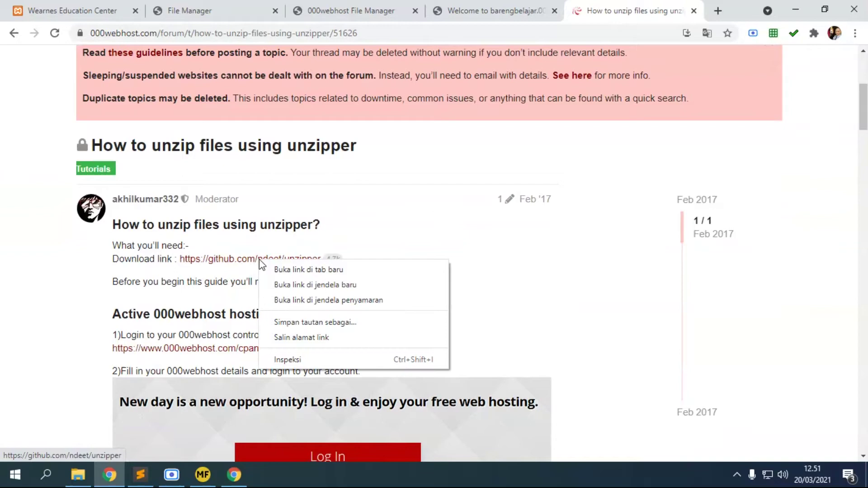
pyautogui.click(322, 269)
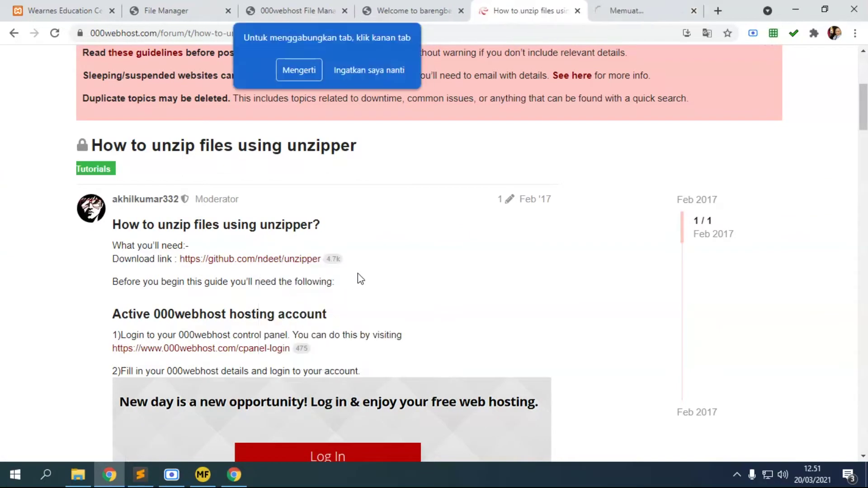
pyautogui.click(299, 70)
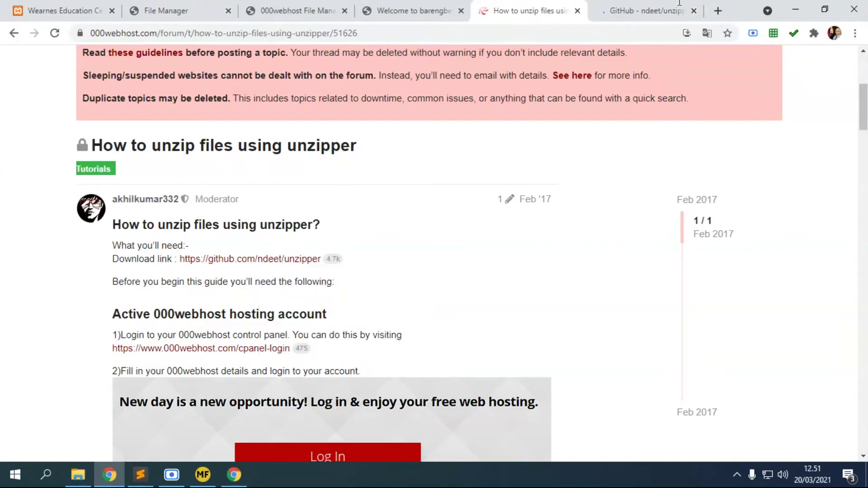
pyautogui.click(646, 10)
pyautogui.scroll(-10, 430, 270)
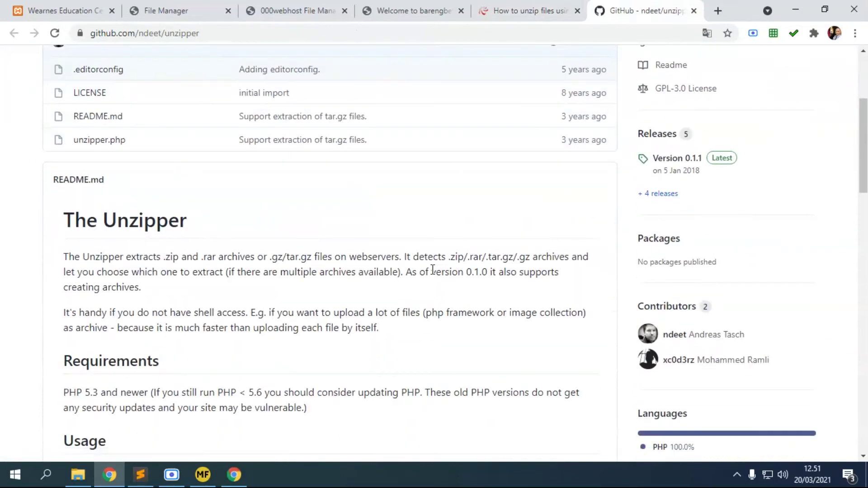
# - Download the repository via Code > Download ZIP and show unzipper-master.zip in its folder
pyautogui.scroll(10, 432, 270)
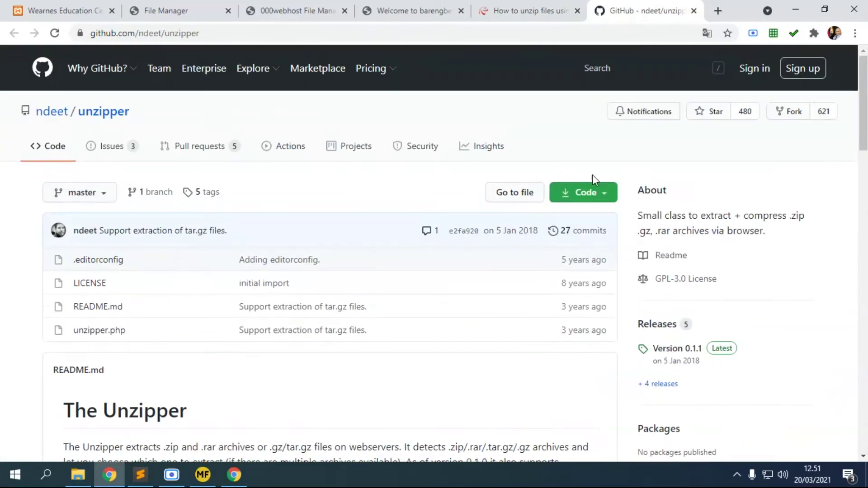
pyautogui.click(603, 198)
pyautogui.click(466, 355)
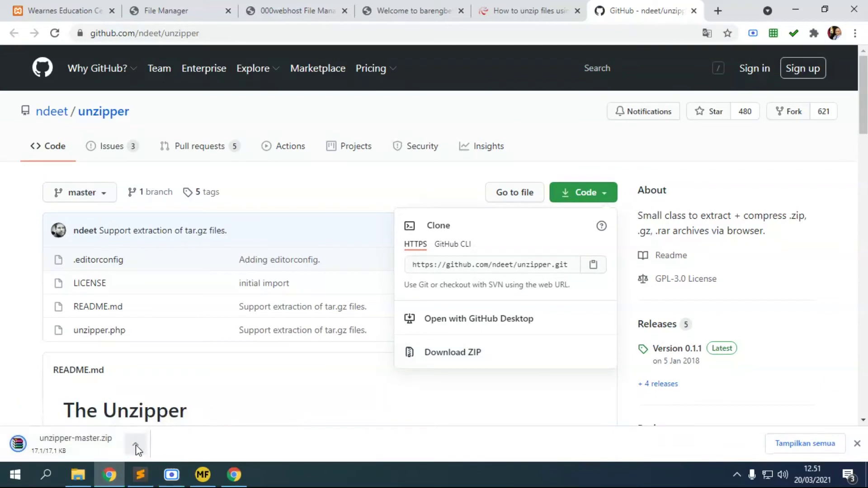
pyautogui.click(135, 444)
pyautogui.click(187, 402)
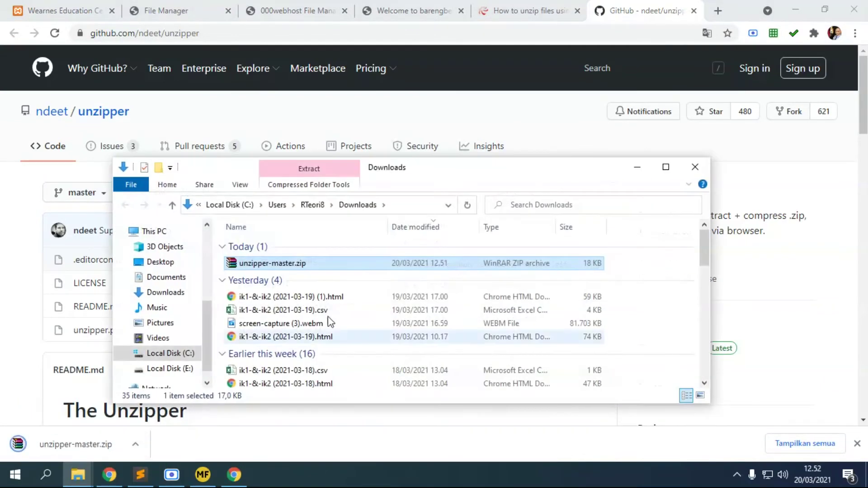
# - Preview unzipper-master.zip, then Extract Here into the Downloads folder
pyautogui.click(666, 169)
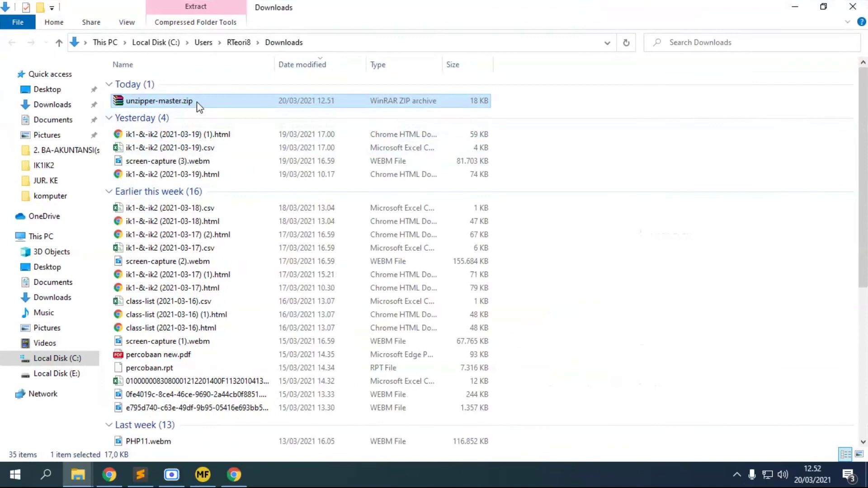
pyautogui.doubleClick(138, 211)
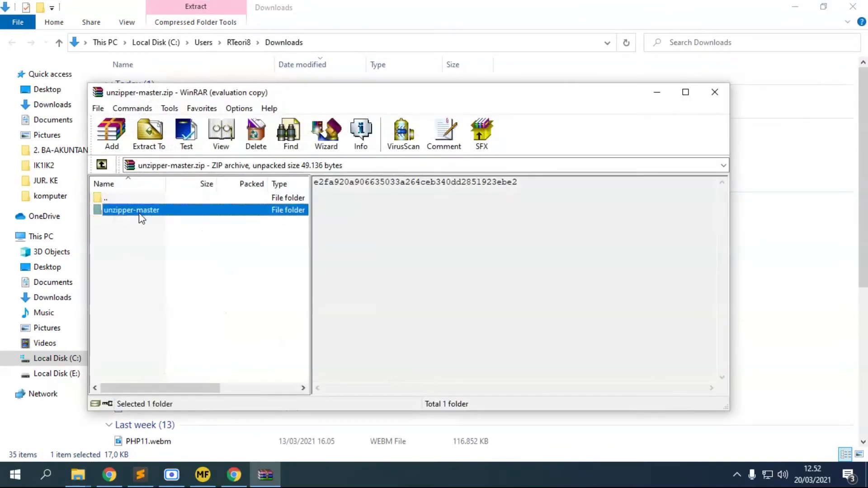
pyautogui.click(715, 92)
pyautogui.rightClick(201, 107)
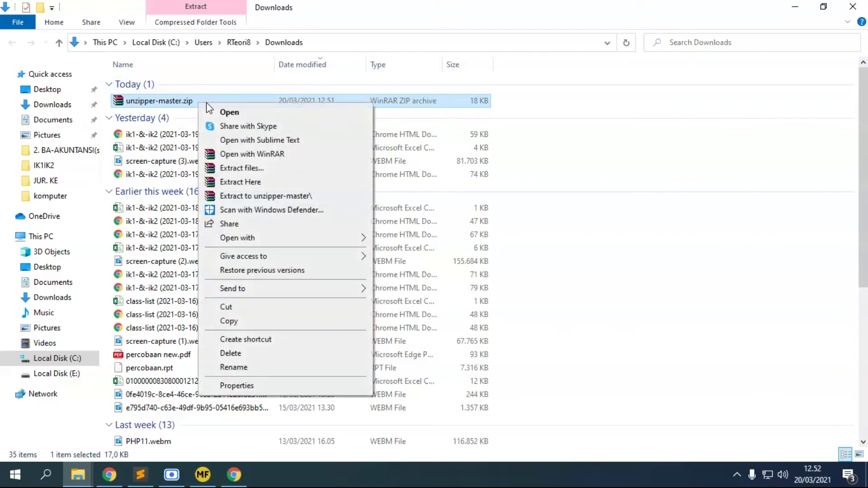
pyautogui.click(273, 178)
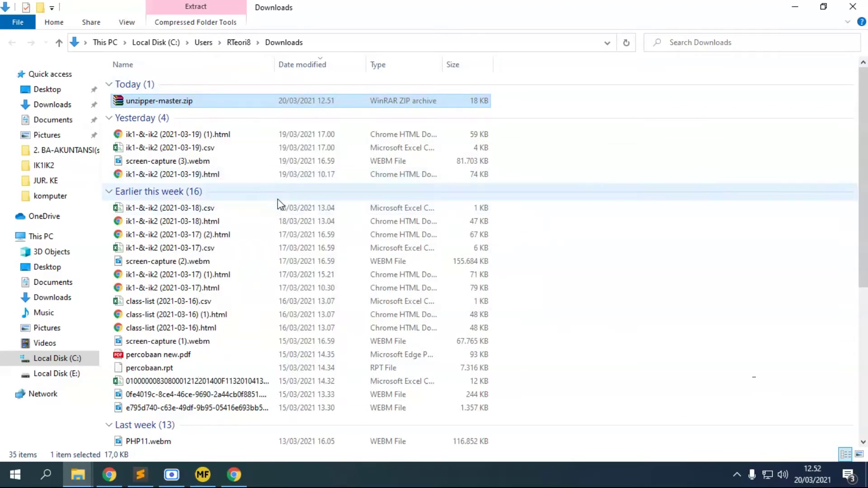
# - Open the extracted unzipper-master folder, then return to Chrome
pyautogui.scroll(-3, 221, 235)
pyautogui.scroll(-3, 221, 236)
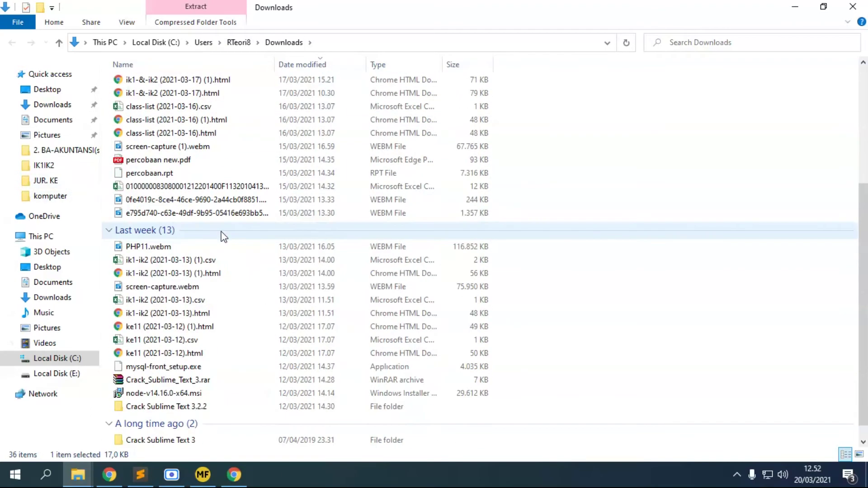
pyautogui.click(155, 438)
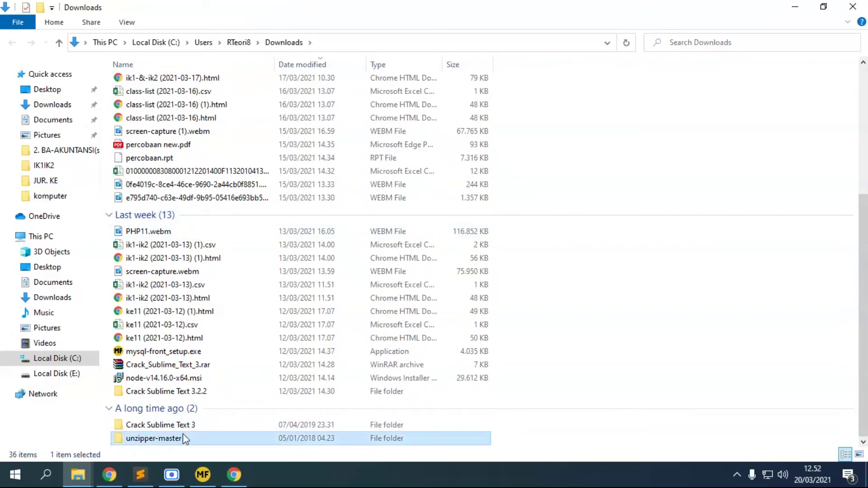
pyautogui.doubleClick(158, 438)
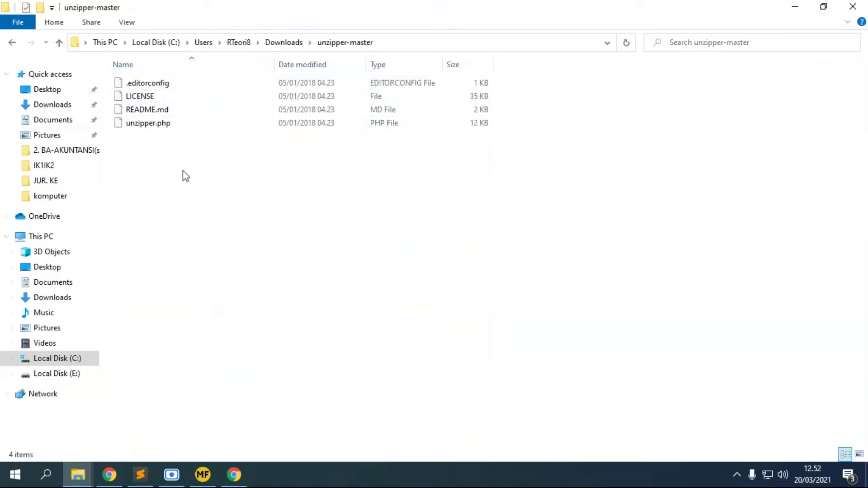
pyautogui.click(121, 476)
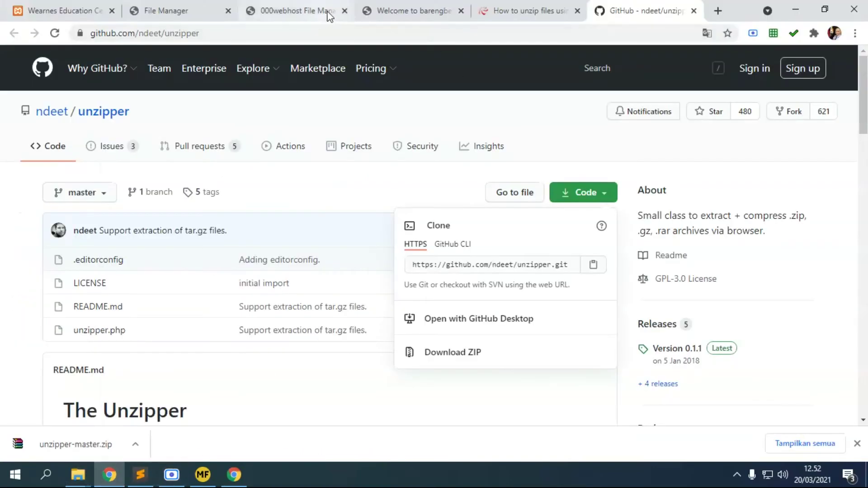
# - Drag unzipper.php, README.md, LICENSE and .editorconfig from Explorer into public_html and upload them
pyautogui.click(309, 12)
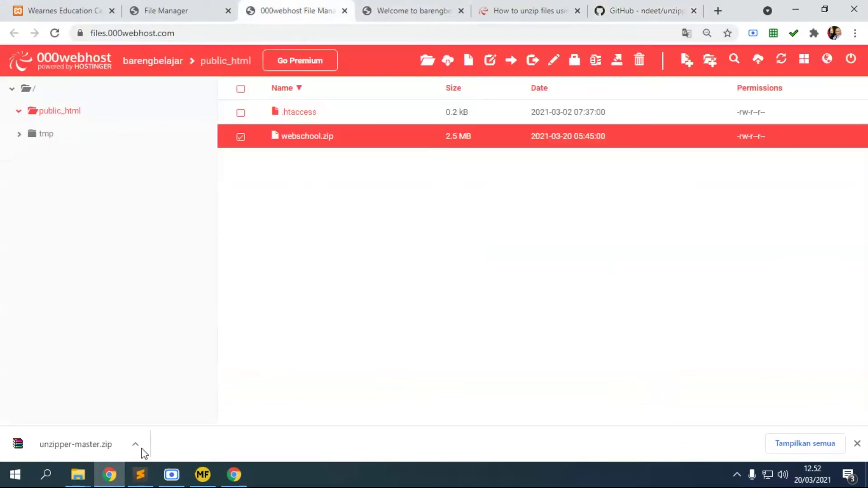
pyautogui.click(77, 475)
pyautogui.click(182, 415)
pyautogui.moveTo(195, 153); pyautogui.dragTo(142, 82)
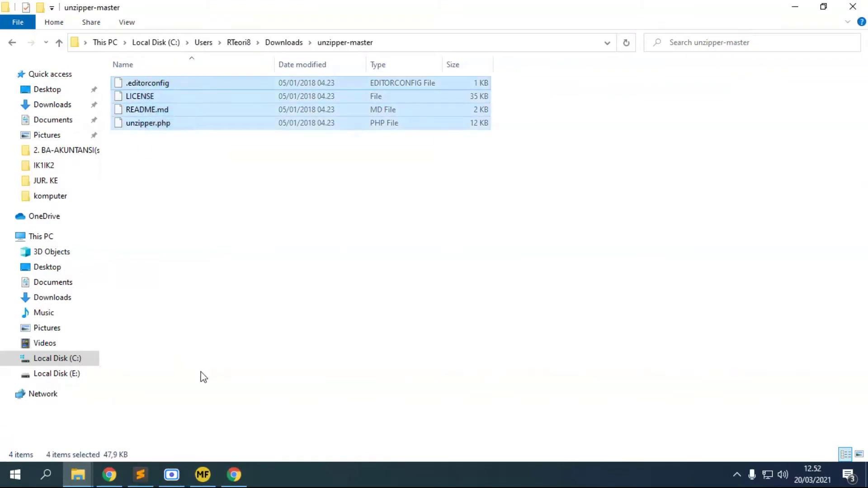
pyautogui.click(232, 477)
pyautogui.click(109, 474)
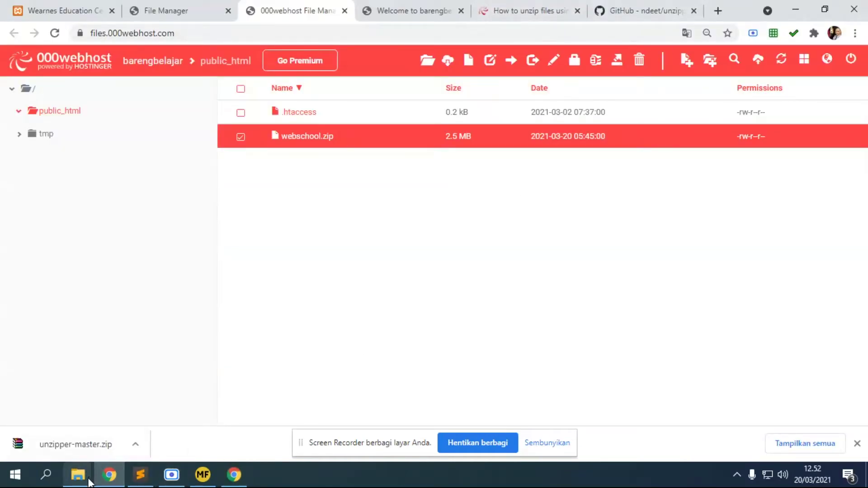
pyautogui.moveTo(78, 474)
pyautogui.click(181, 421)
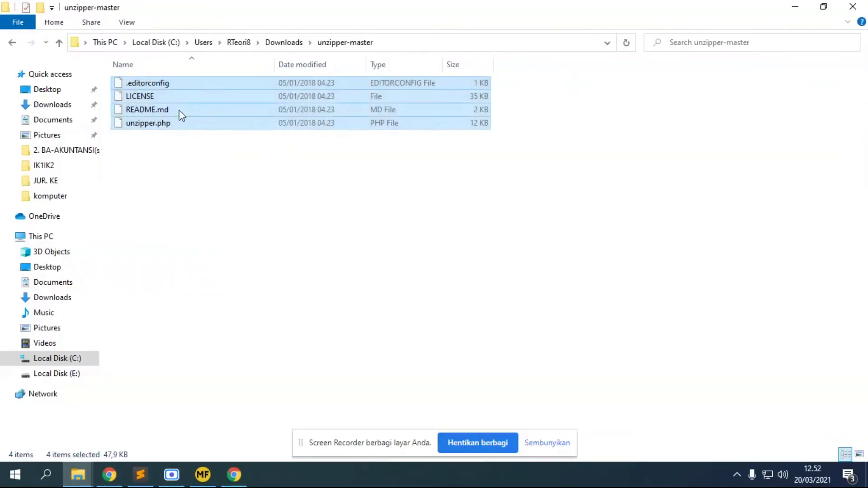
pyautogui.moveTo(187, 128); pyautogui.dragTo(434, 287)
pyautogui.click(574, 374)
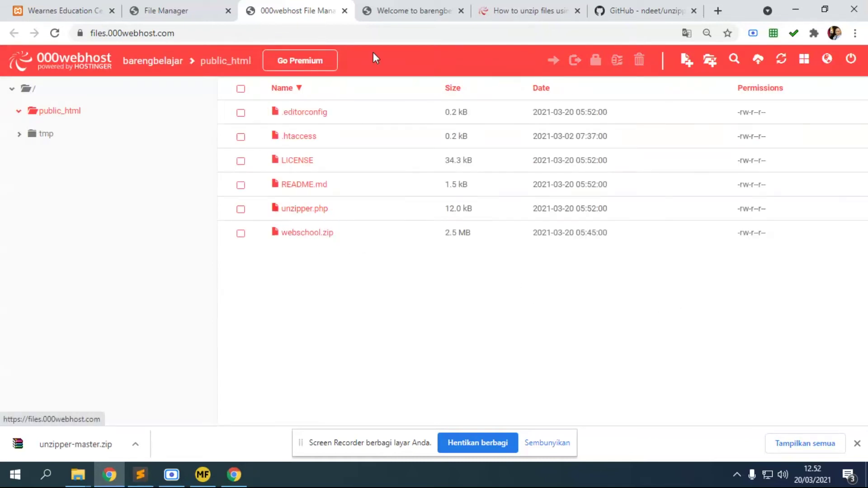
pyautogui.click(403, 11)
# - Append /unzipper.php to the barengbelajar site URL and load the page
pyautogui.click(240, 33)
pyautogui.click(268, 36)
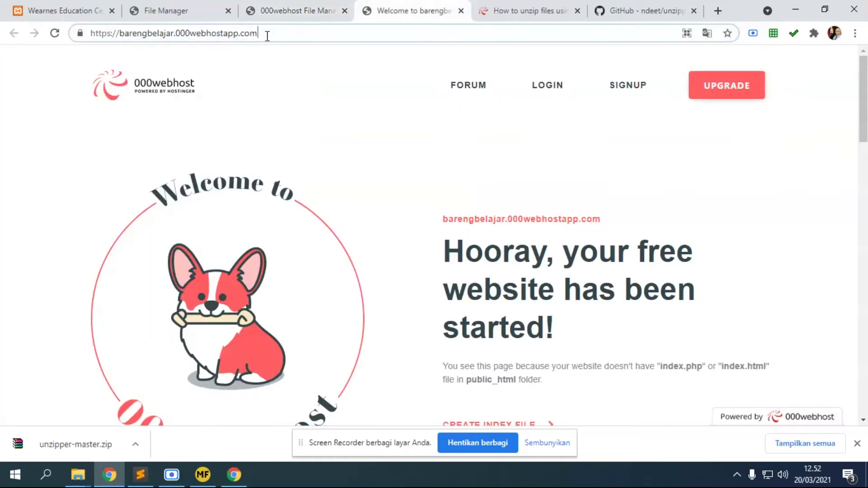
pyautogui.write('/u')
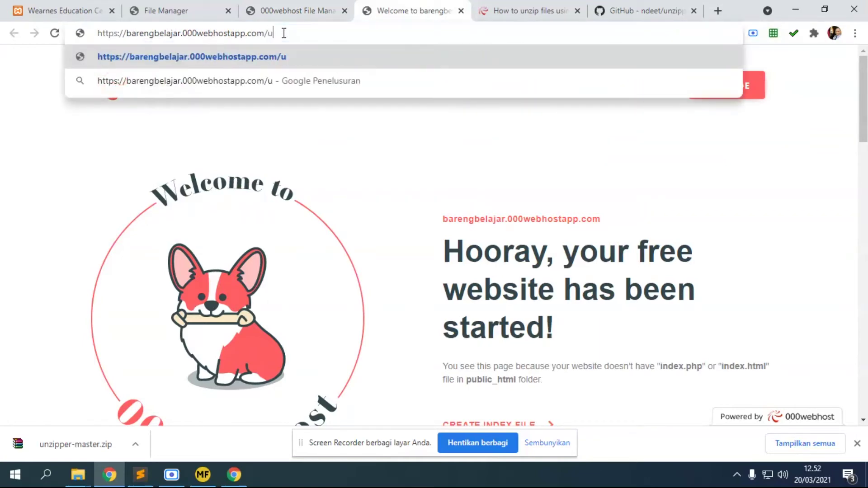
pyautogui.write('nzipper.php')
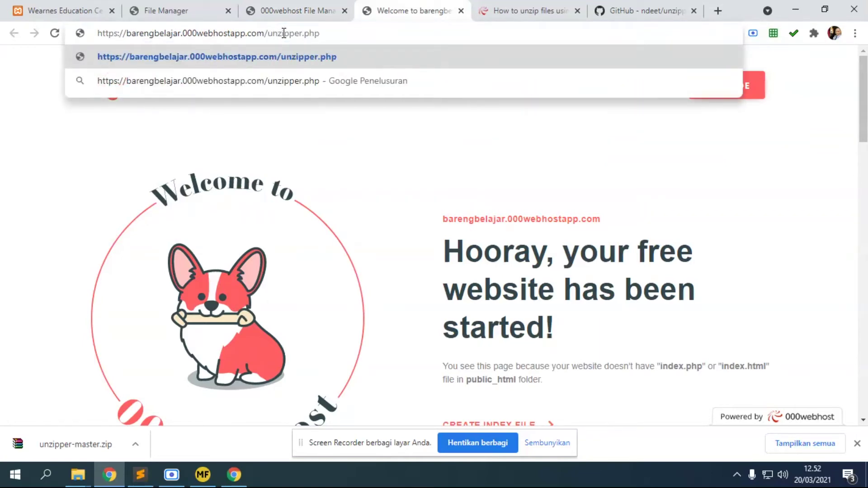
pyautogui.press('Return')
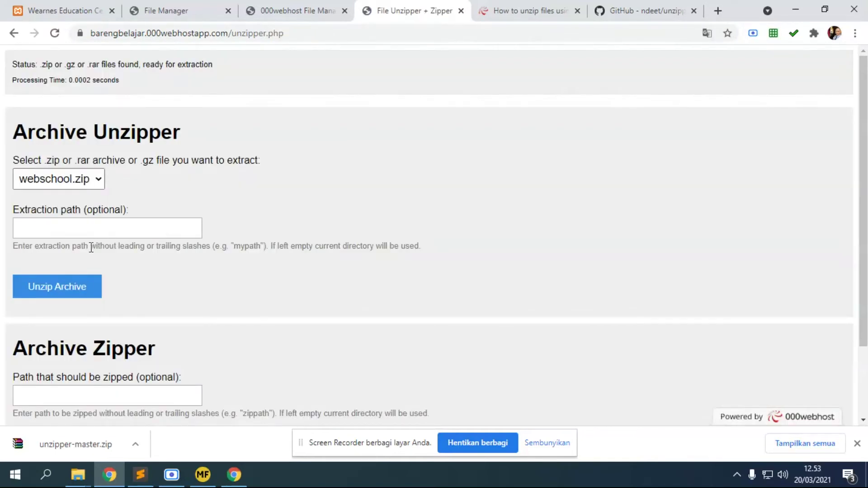
# - Compare the unzipper's archive list with unzipper.php and webschool.zip in public_html
pyautogui.click(97, 180)
pyautogui.click(297, 11)
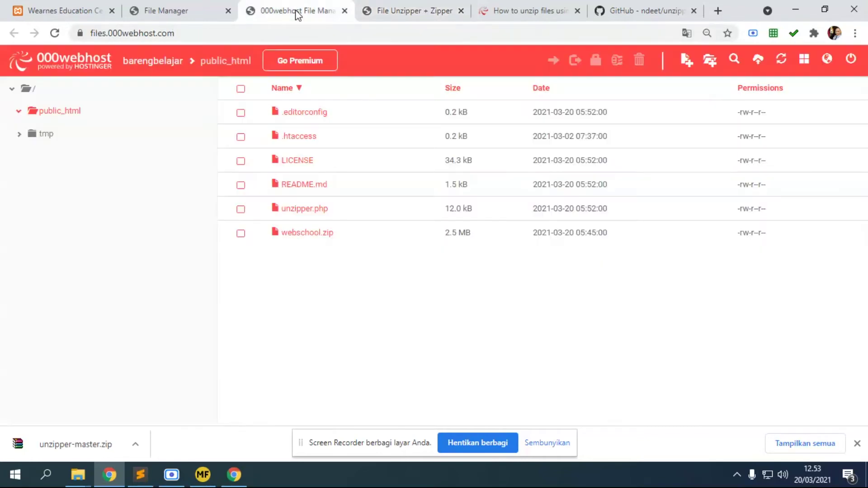
pyautogui.click(319, 214)
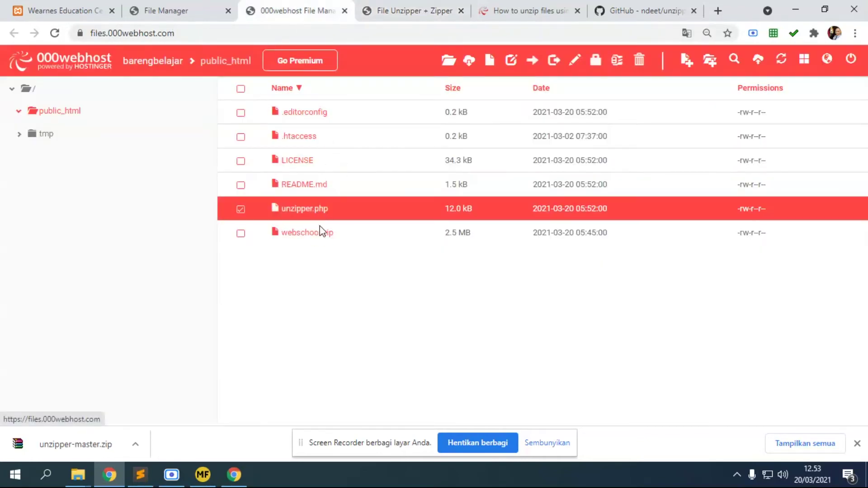
pyautogui.click(321, 236)
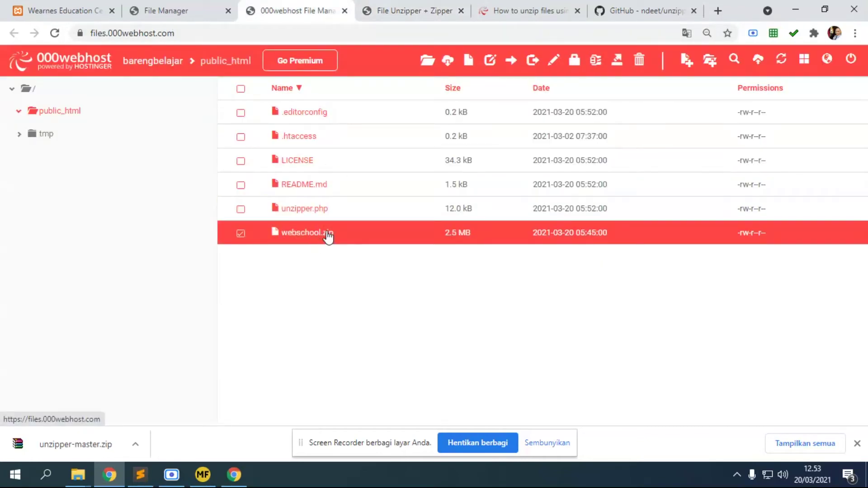
pyautogui.click(391, 11)
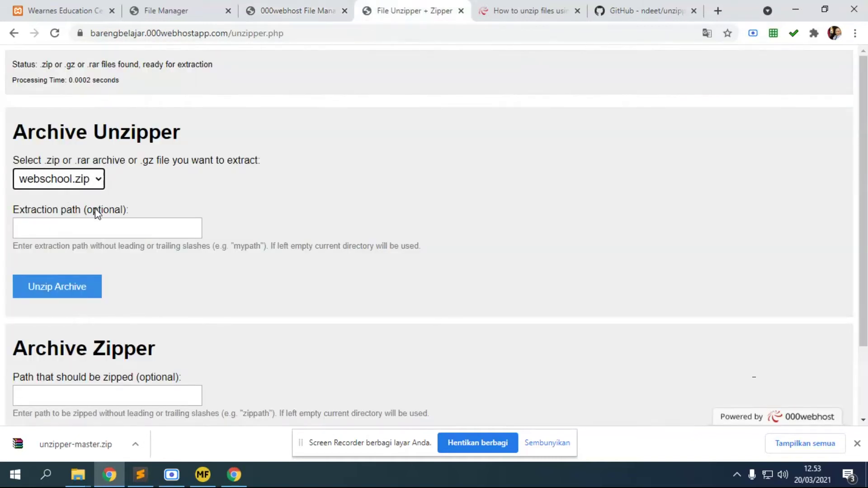
pyautogui.click(89, 229)
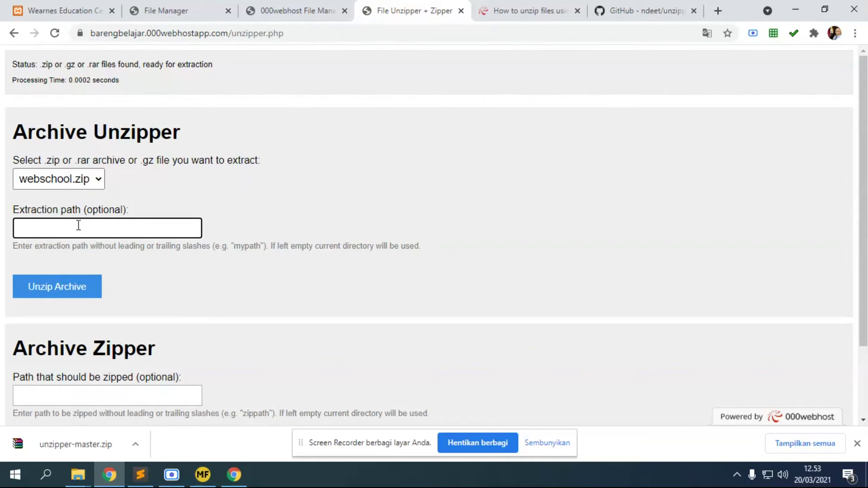
pyautogui.scroll(-2, 411, 236)
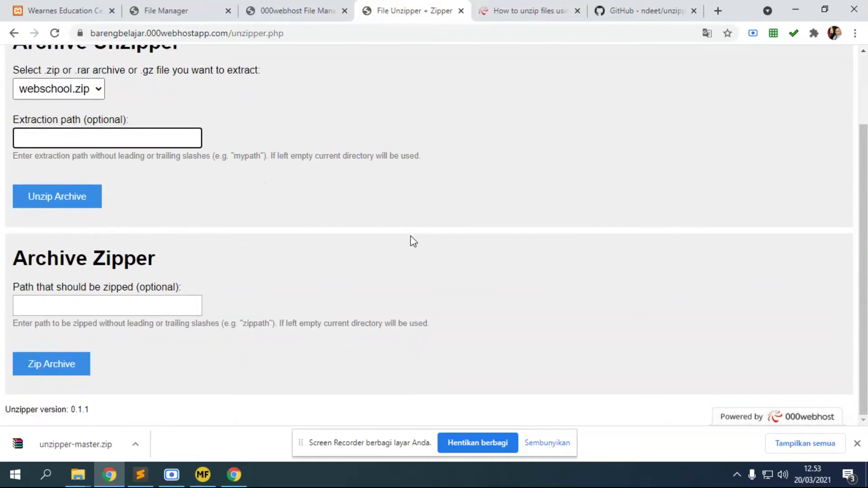
pyautogui.scroll(2, 411, 240)
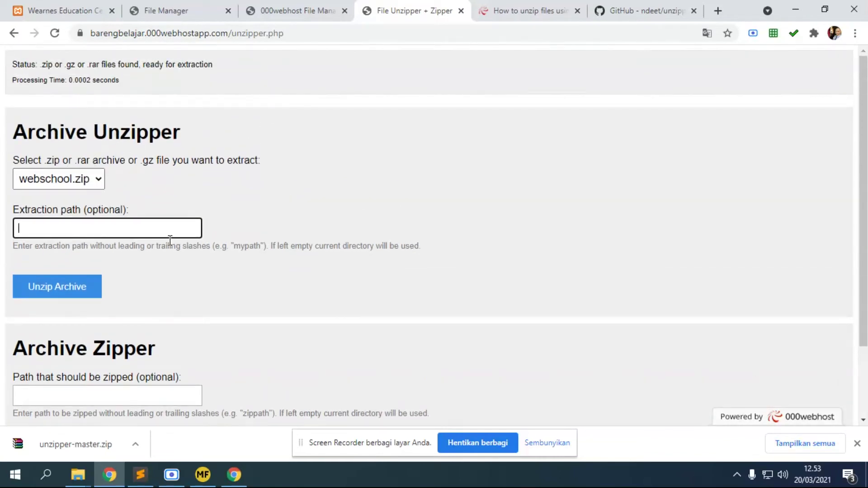
pyautogui.scroll(-2, 164, 242)
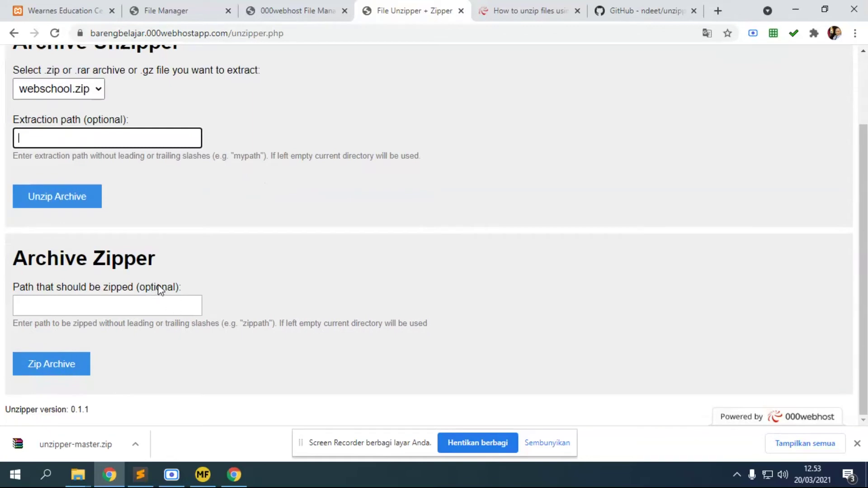
# - Unzip webschool.zip with an empty extraction path, then reload the file manager listing
pyautogui.click(301, 13)
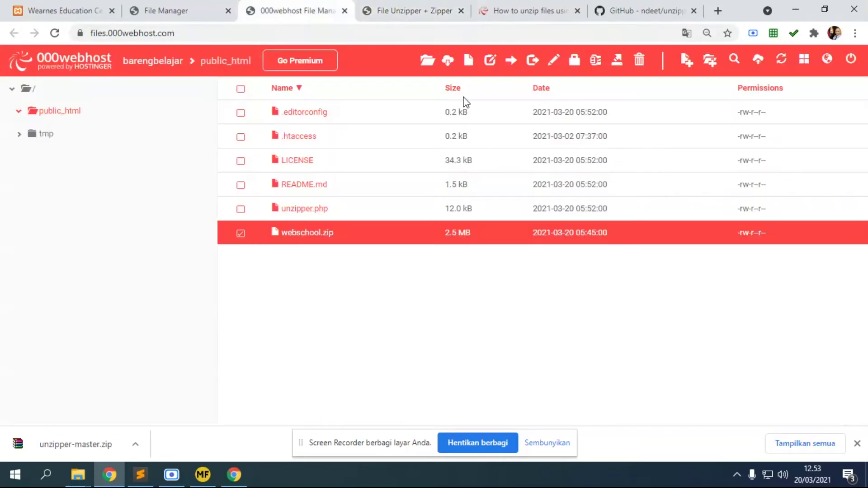
pyautogui.click(424, 13)
pyautogui.scroll(2, 384, 225)
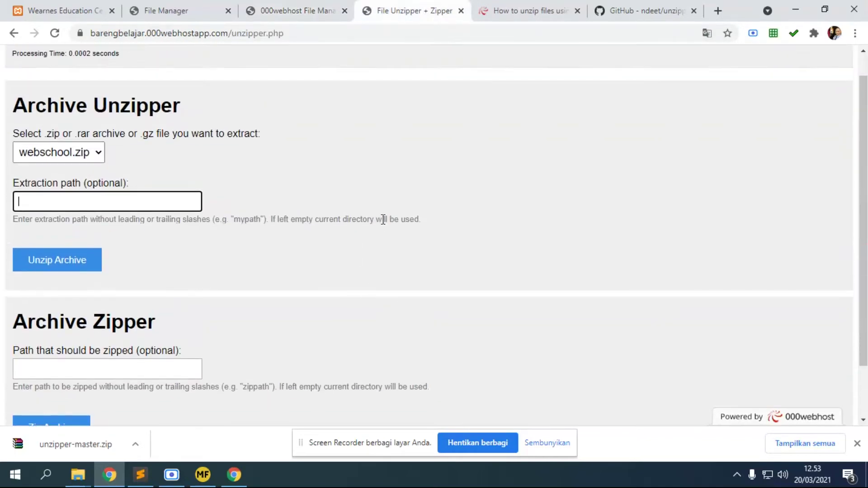
pyautogui.click(68, 269)
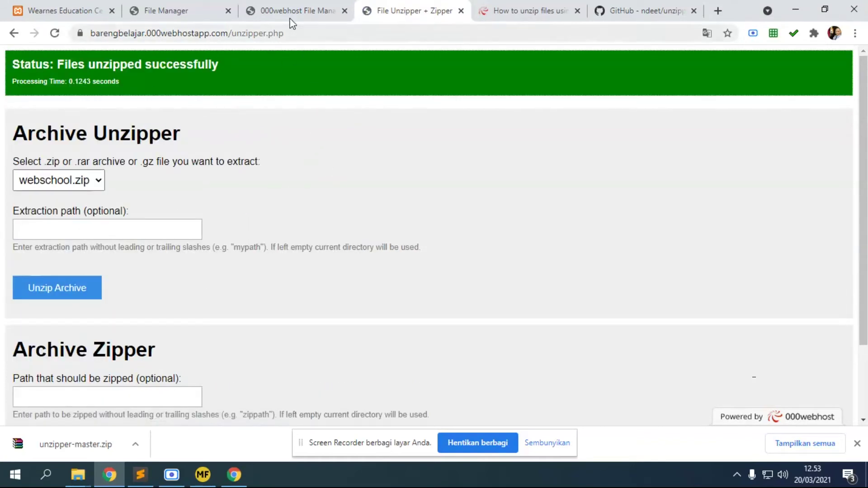
pyautogui.click(292, 11)
pyautogui.click(55, 33)
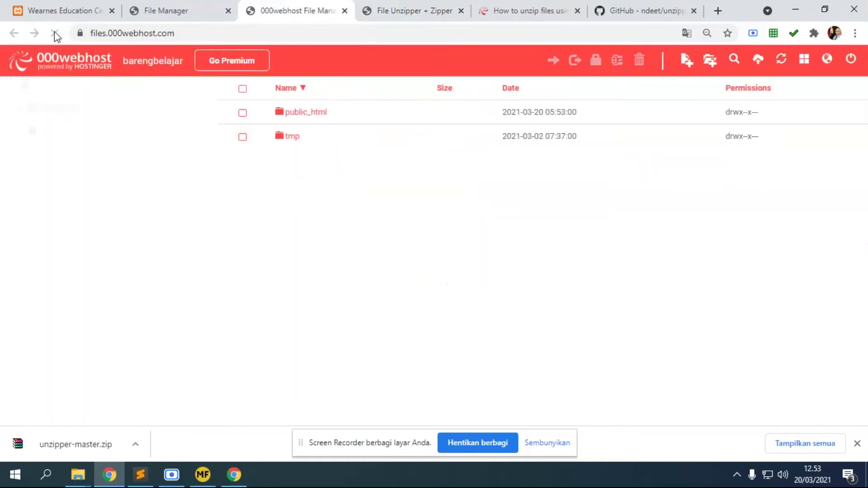
# - Scroll through public_html's extracted webschool folders and PHP files, then return to unzipper.php
pyautogui.click(318, 114)
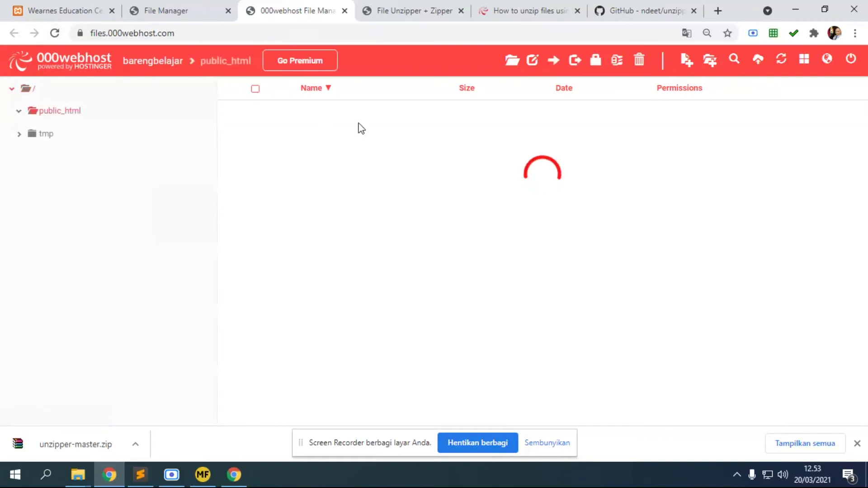
pyautogui.scroll(-3, 418, 219)
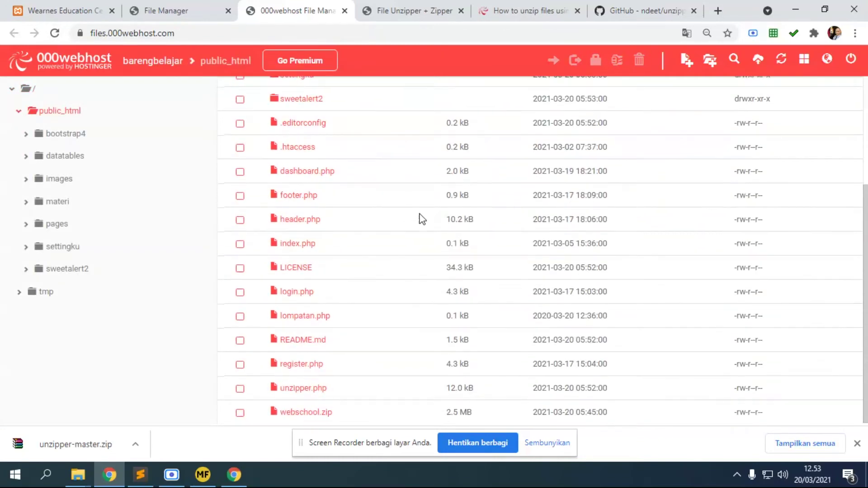
pyautogui.scroll(3, 419, 219)
pyautogui.scroll(-3, 419, 222)
pyautogui.scroll(3, 382, 381)
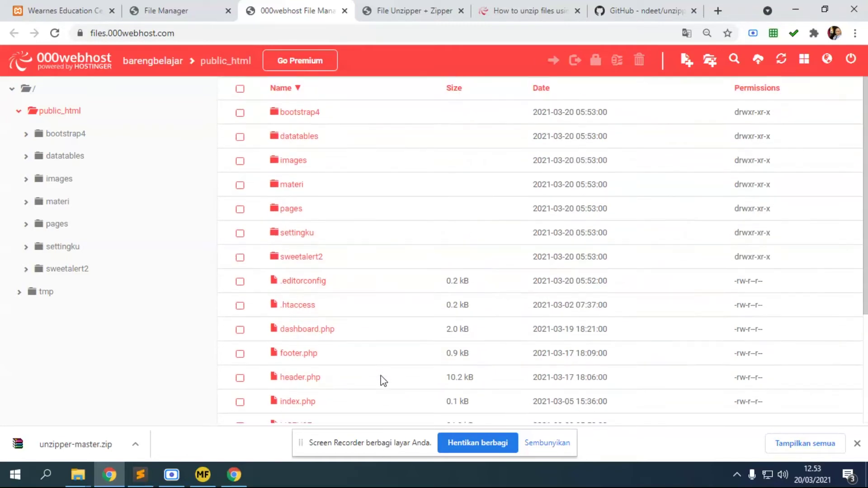
pyautogui.scroll(-4, 386, 357)
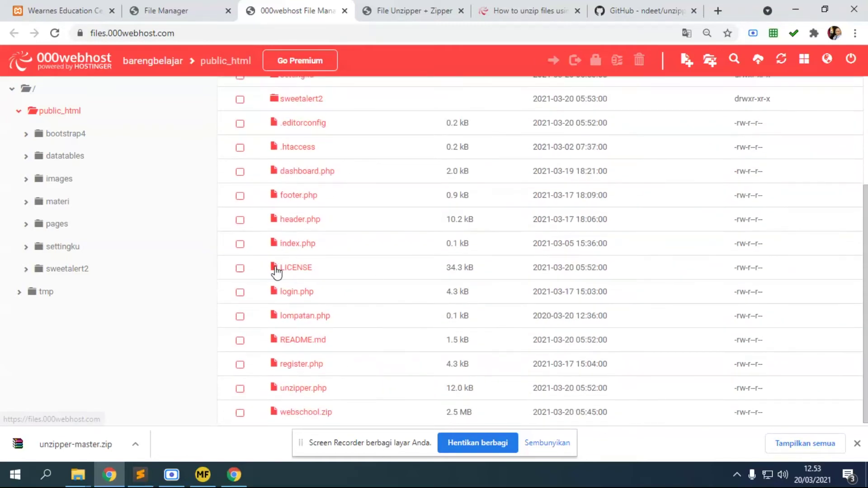
pyautogui.click(513, 11)
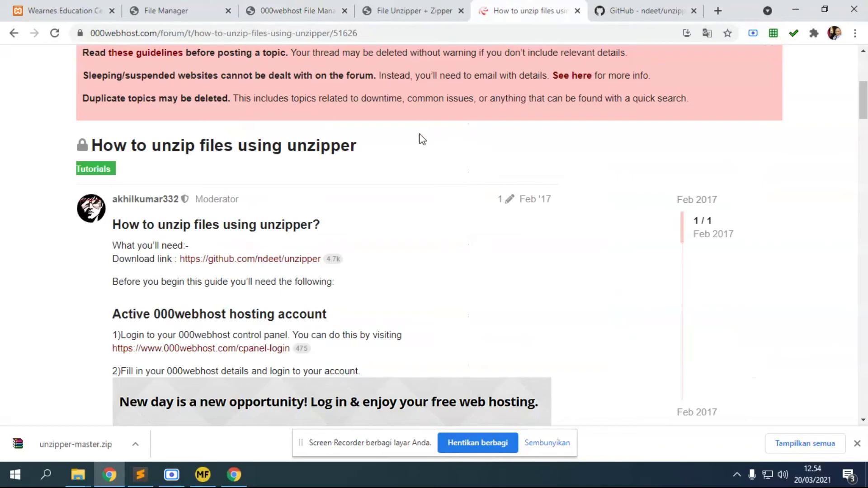
pyautogui.click(414, 11)
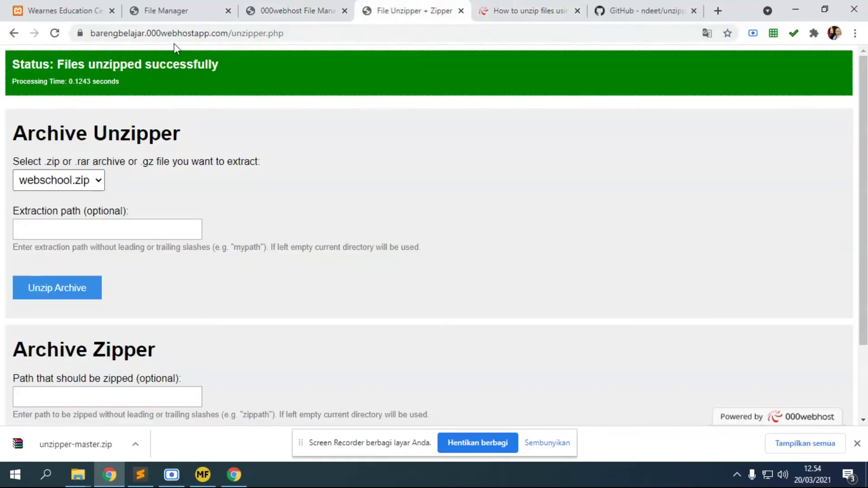
pyautogui.click(194, 38)
# - Remove /unzipper.php to load the site, enlarge the access-denied error, and return to File Manager
pyautogui.moveTo(258, 34); pyautogui.dragTo(352, 34)
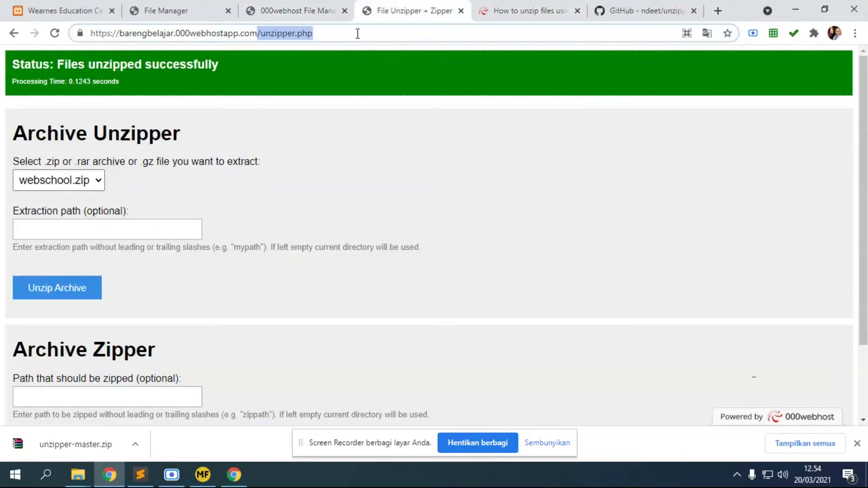
pyautogui.press('BackSpace')
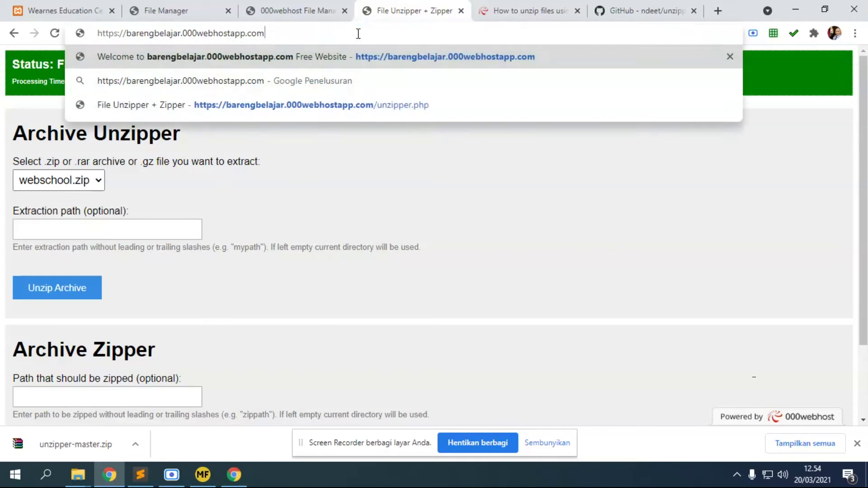
pyautogui.press('Return')
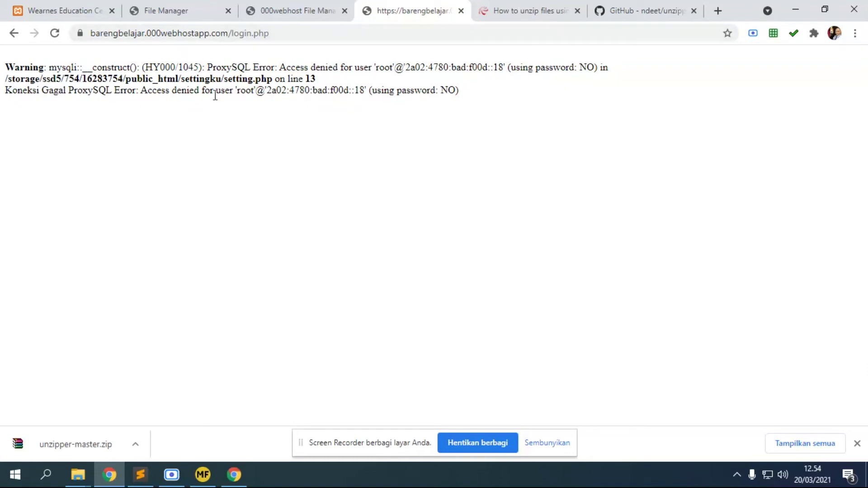
pyautogui.moveTo(219, 79); pyautogui.dragTo(339, 81)
pyautogui.hotkey('ctrl', '+')
pyautogui.hotkey('ctrl', '+')
pyautogui.hotkey('ctrl', '+')
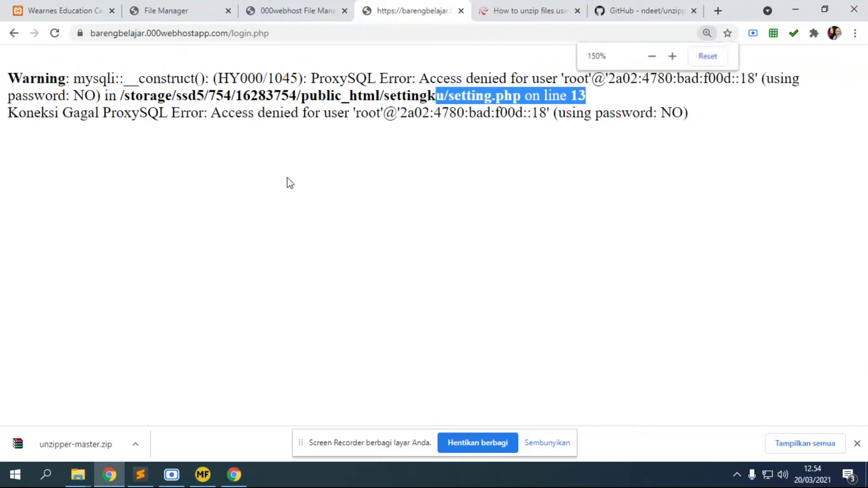
pyautogui.click(287, 9)
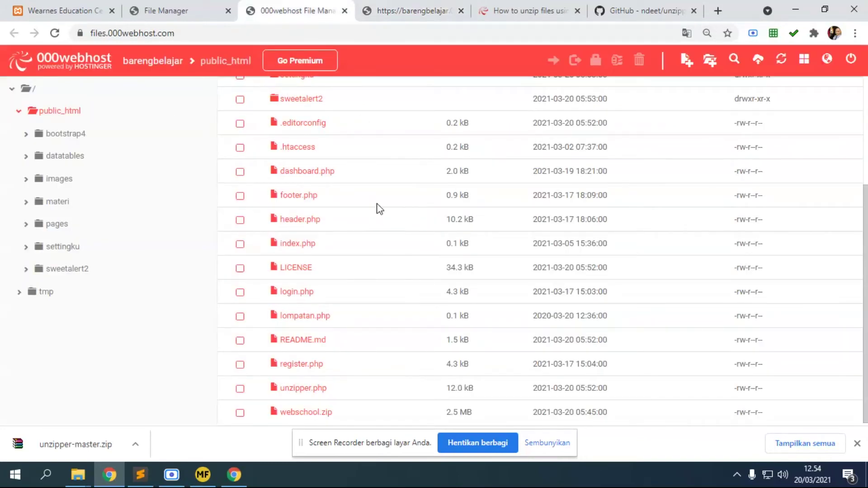
# - From the site's control panel, go to Tools > Database Manager and start a New Database
pyautogui.scroll(3, 370, 206)
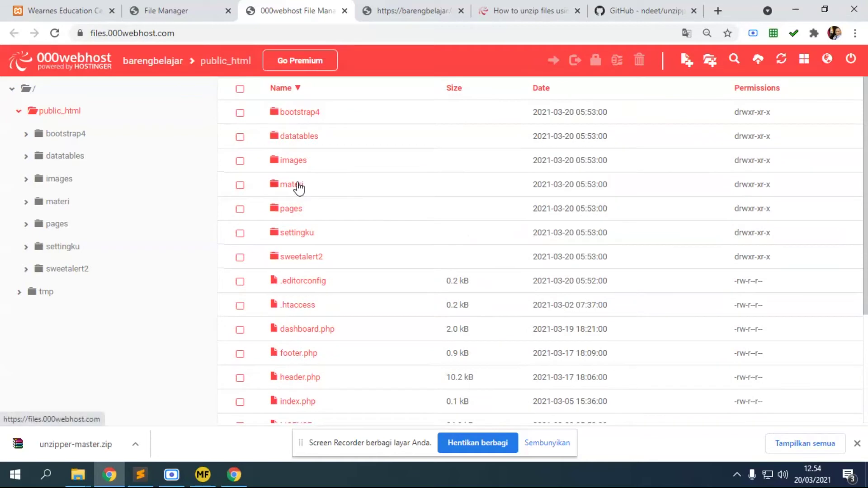
pyautogui.click(173, 16)
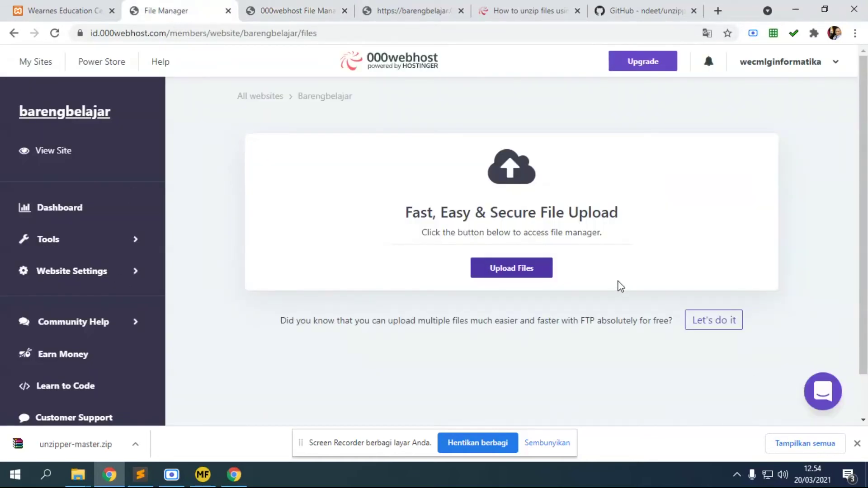
pyautogui.click(80, 244)
pyautogui.click(54, 335)
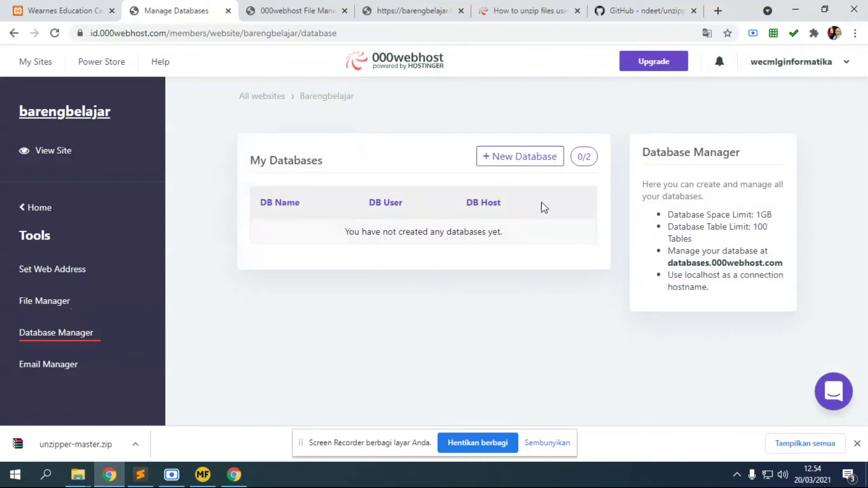
pyautogui.click(542, 163)
pyautogui.click(454, 139)
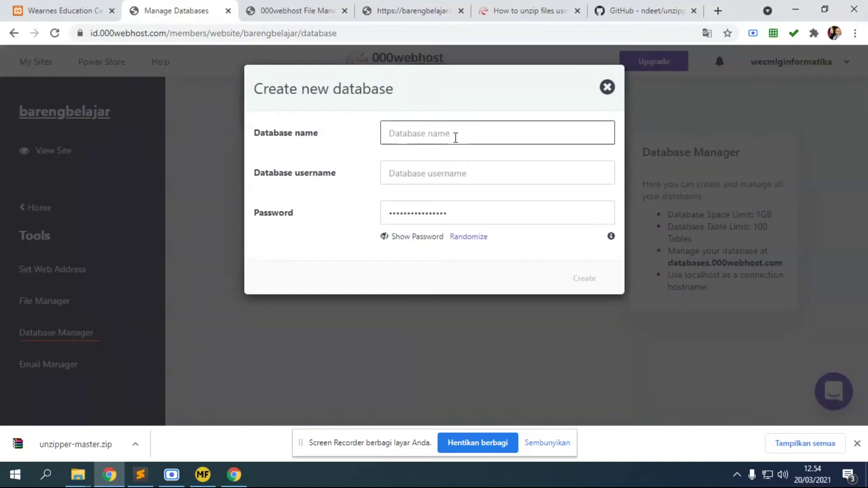
# - Name the database dbkampus and enter a database username and a first password
pyautogui.write('dbkampus')
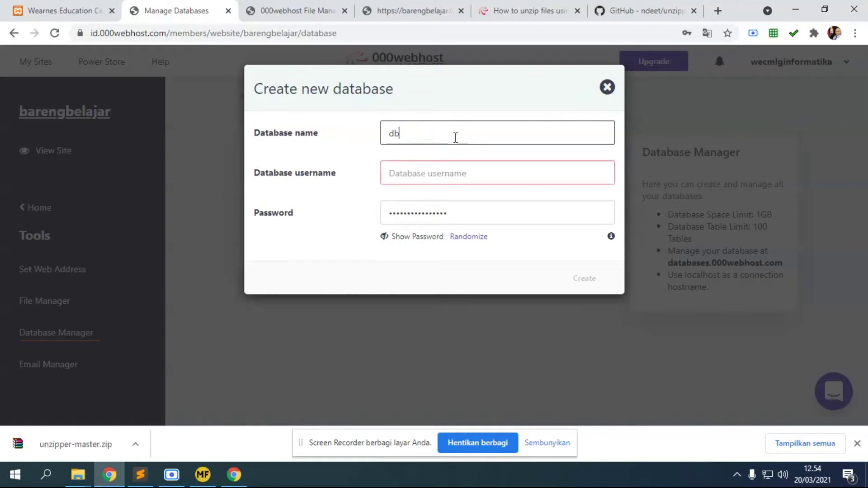
pyautogui.click(402, 171)
pyautogui.write('aris')
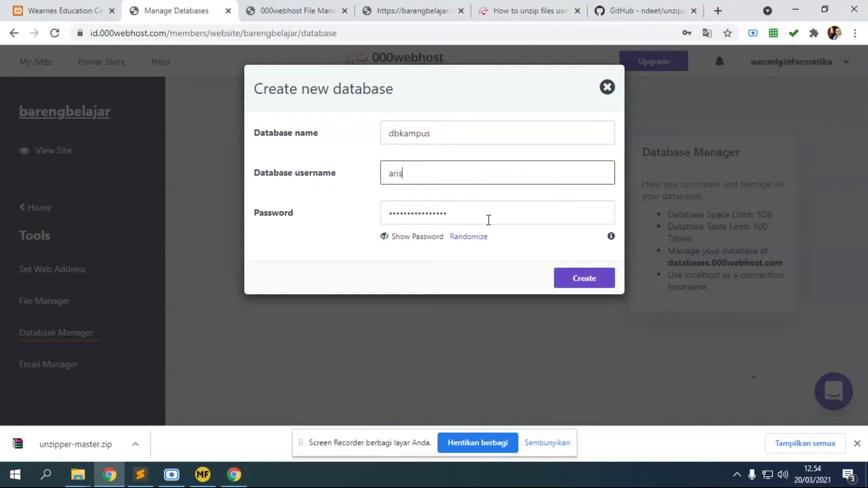
pyautogui.press('Tab')
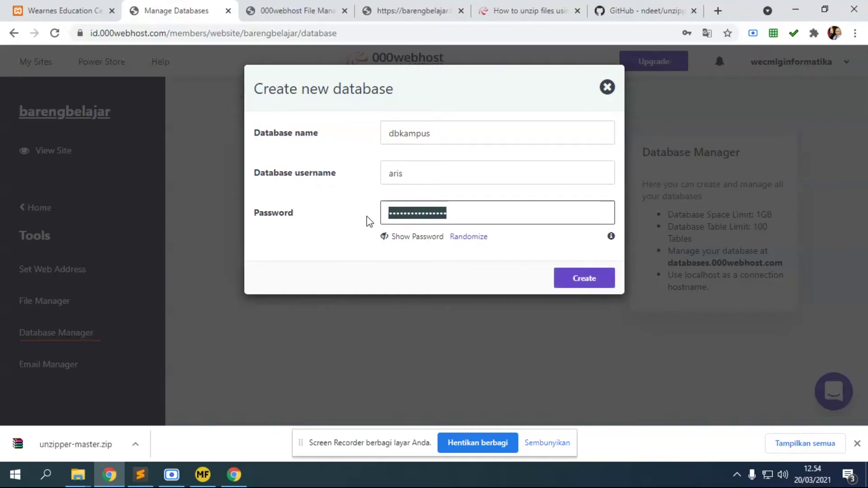
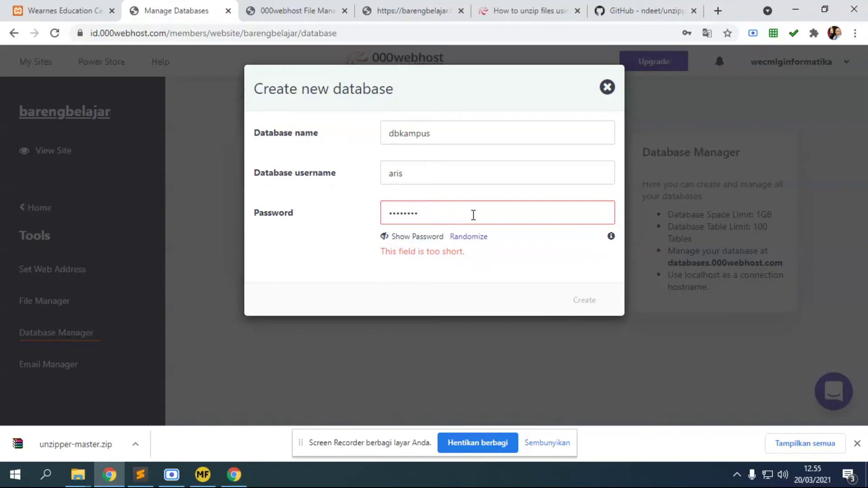
# - Replace the database password with several new attempts, all rejected for invalid characters
pyautogui.moveTo(474, 215); pyautogui.dragTo(390, 217)
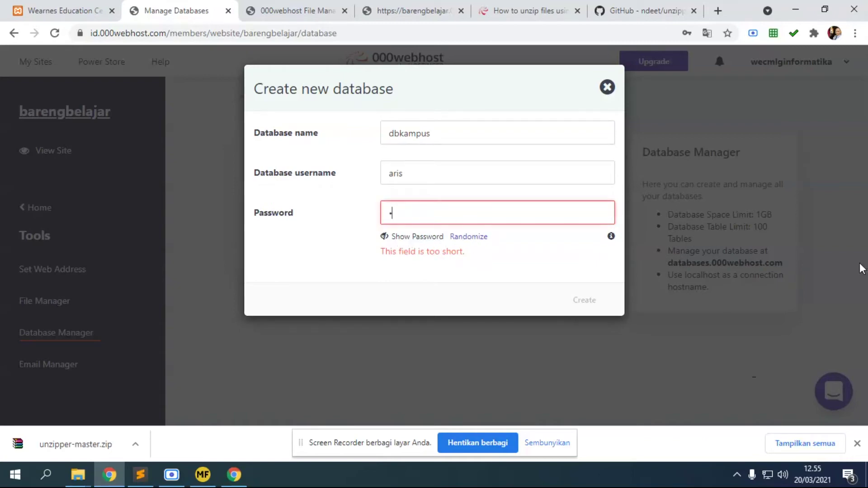
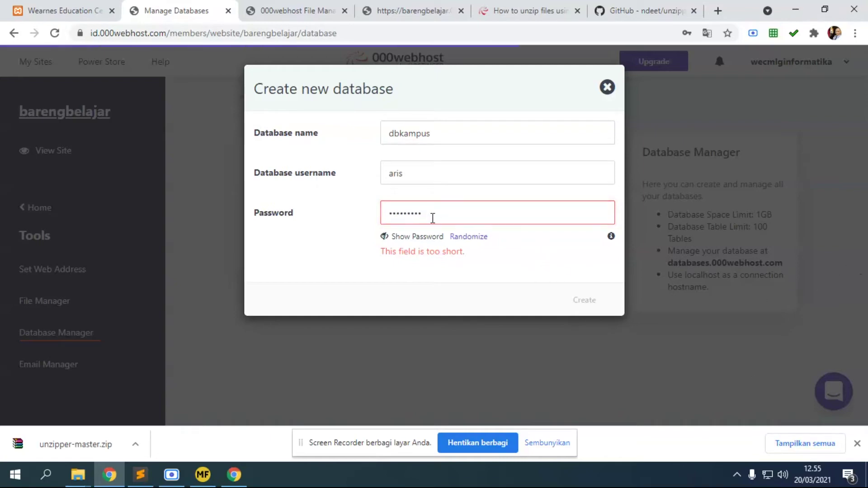
pyautogui.moveTo(446, 215); pyautogui.dragTo(362, 229)
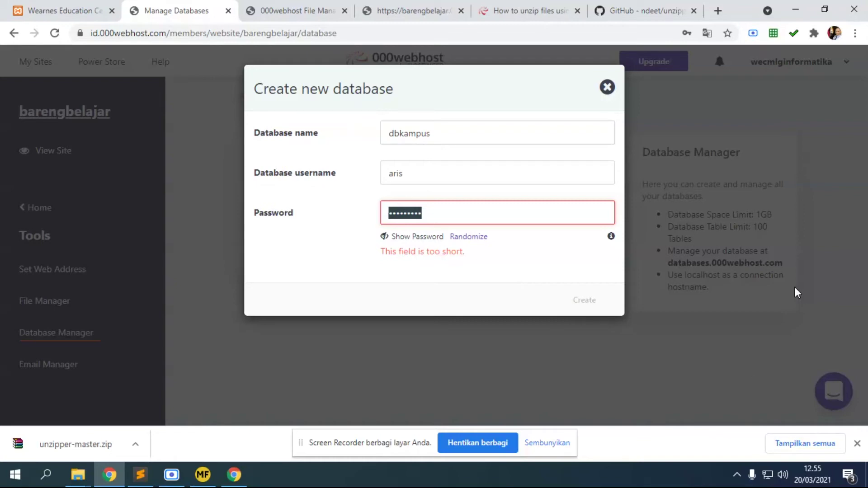
pyautogui.write('••••••')
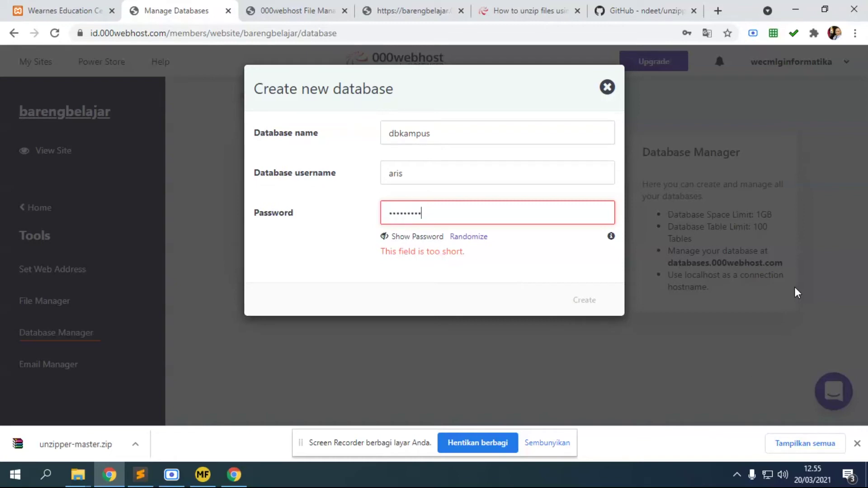
pyautogui.write('•••••••')
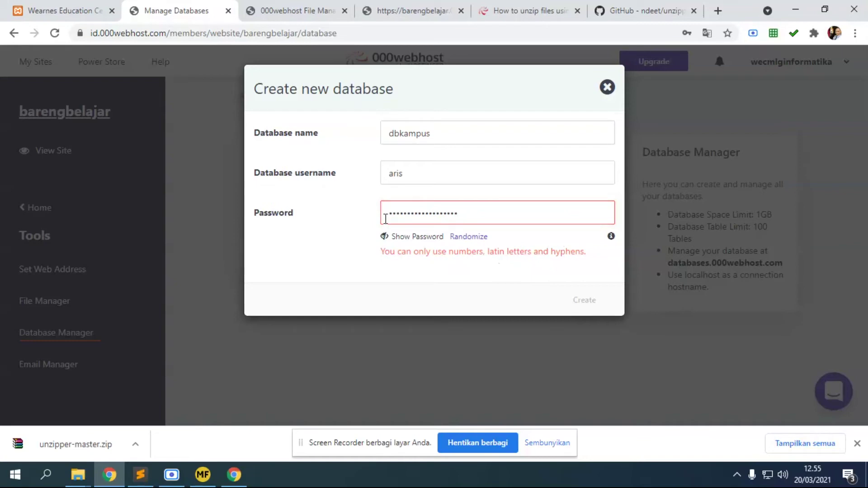
pyautogui.moveTo(473, 213); pyautogui.dragTo(376, 209)
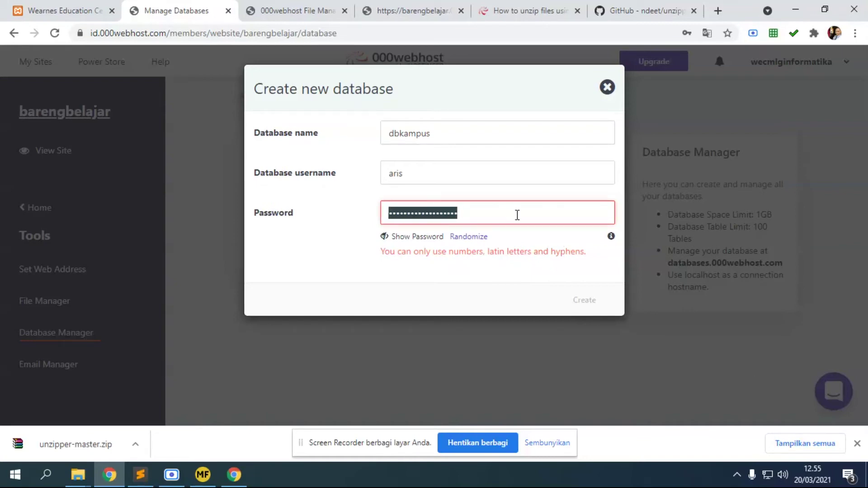
pyautogui.write('••')
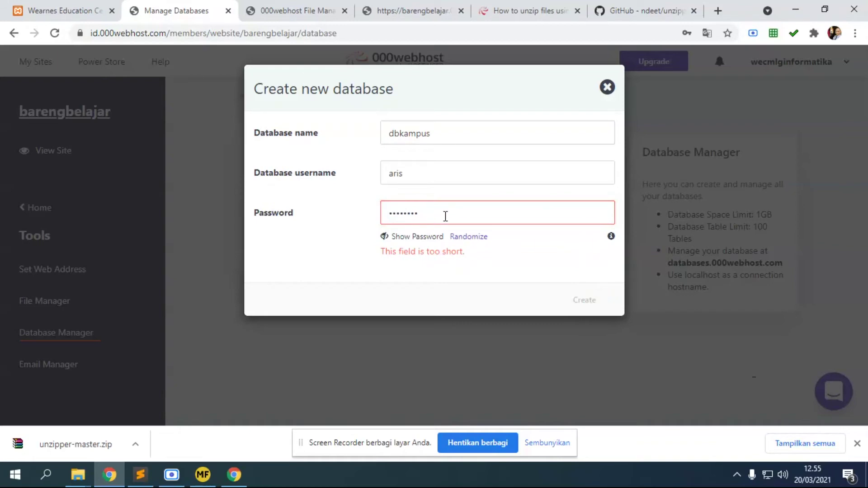
pyautogui.doubleClick(446, 216)
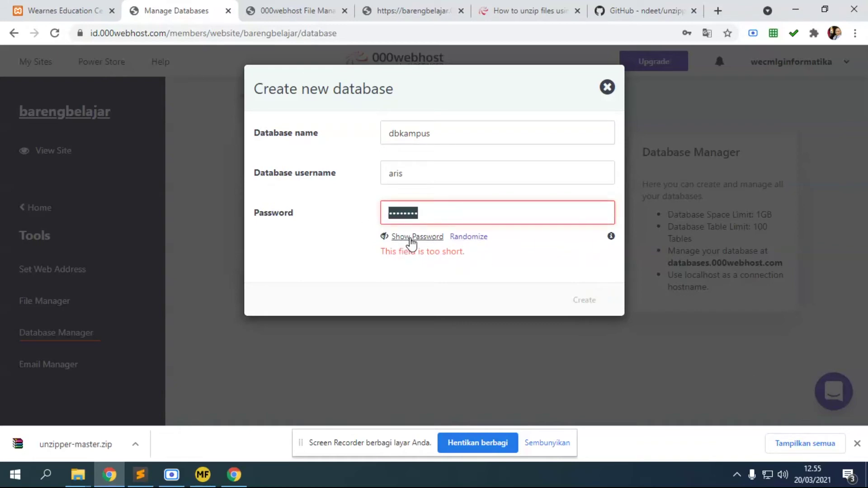
pyautogui.click(410, 238)
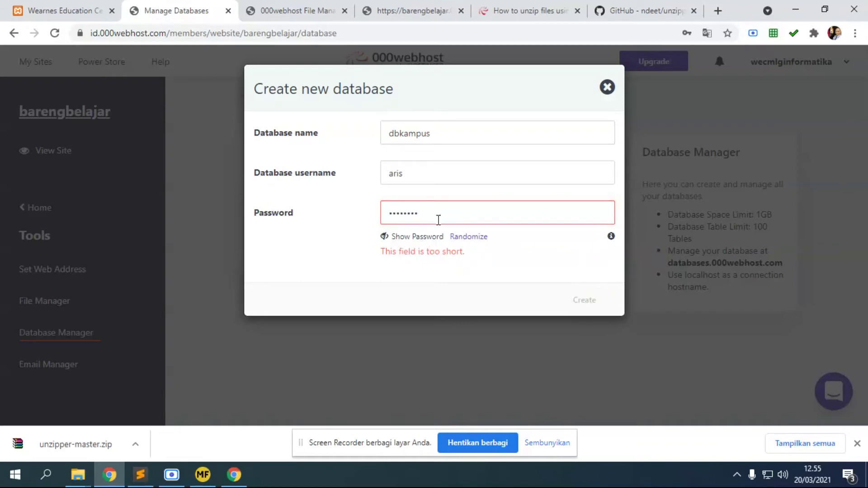
pyautogui.doubleClick(441, 217)
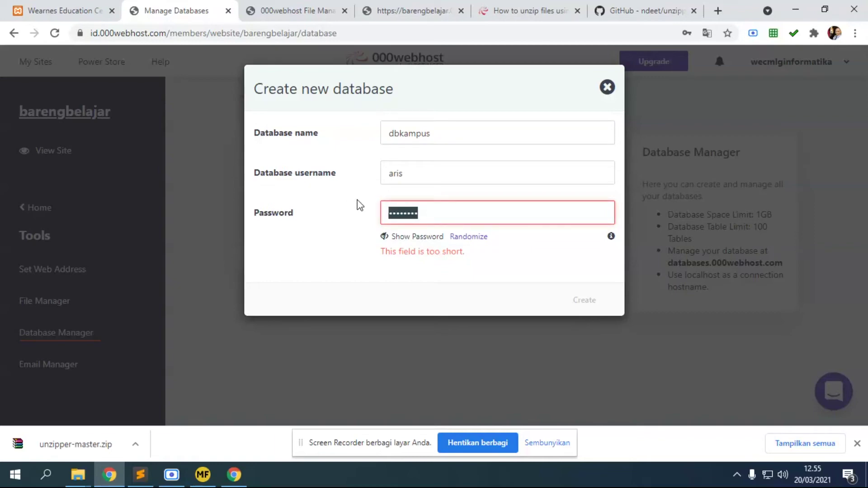
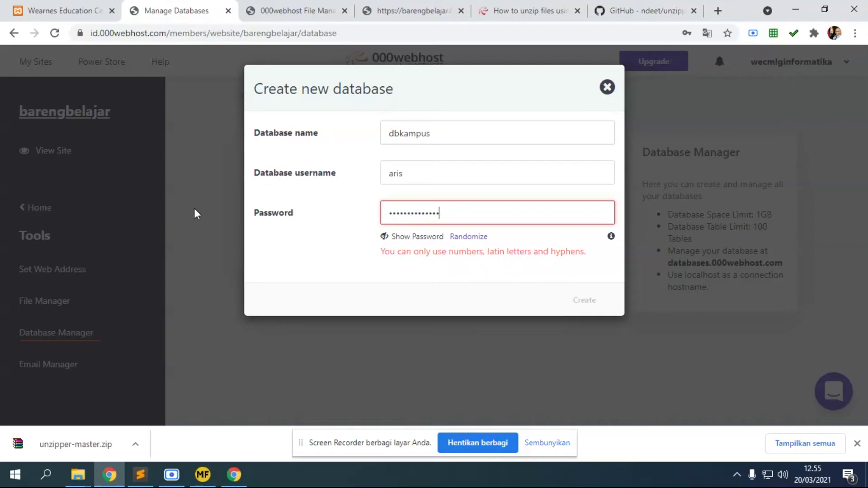
# - Generate a random password, show it, and replace it with a custom password containing an underscore
pyautogui.click(472, 238)
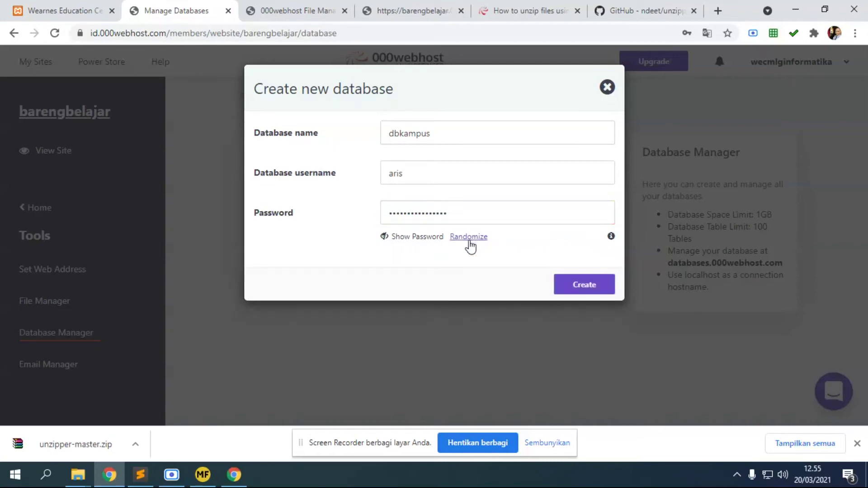
pyautogui.click(423, 239)
pyautogui.tripleClick(470, 217)
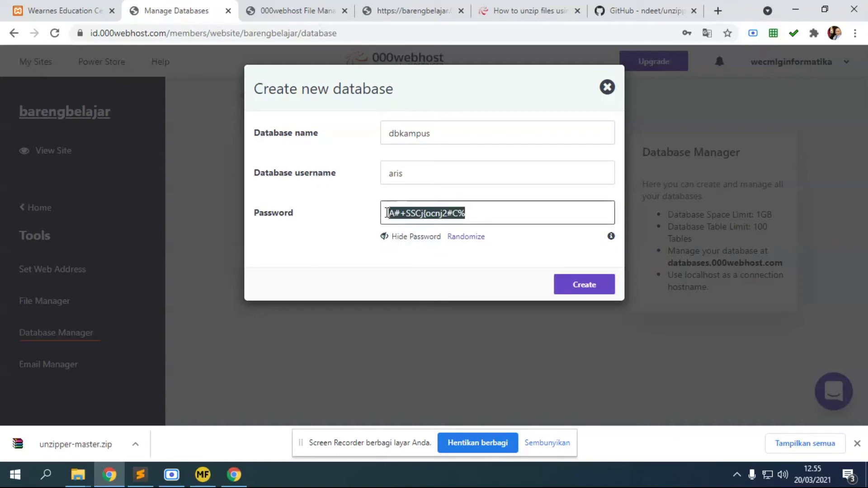
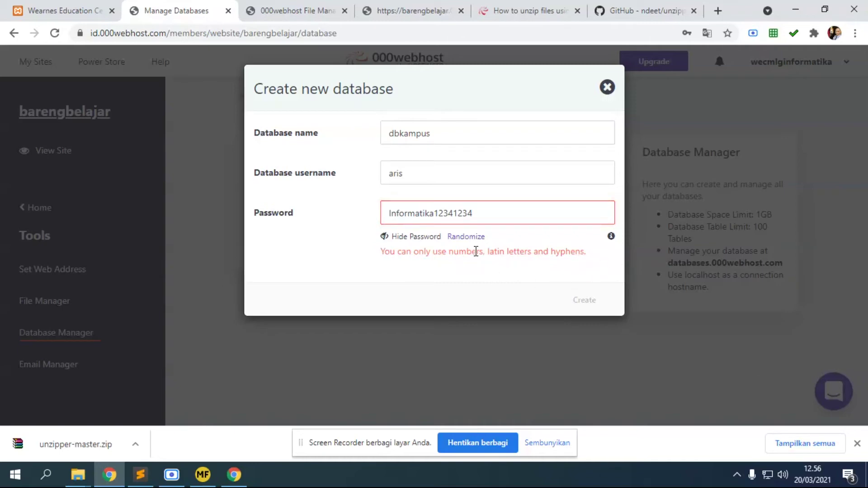
pyautogui.doubleClick(474, 252)
pyautogui.click(433, 212)
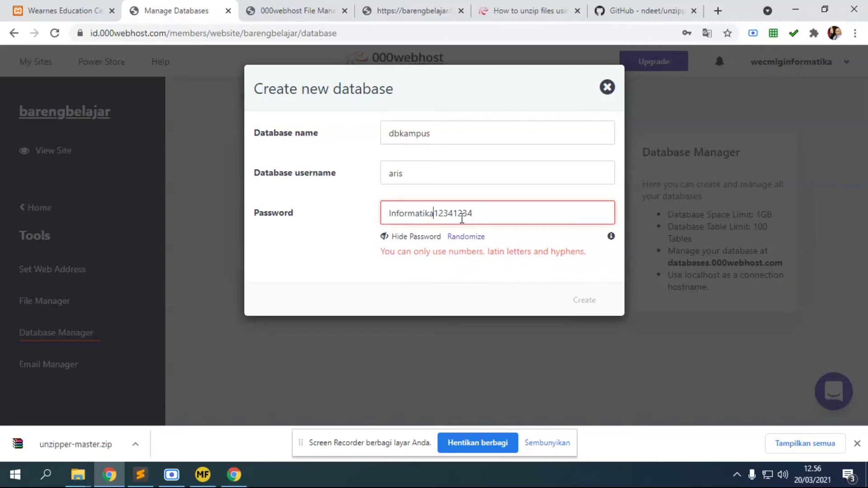
pyautogui.write('_')
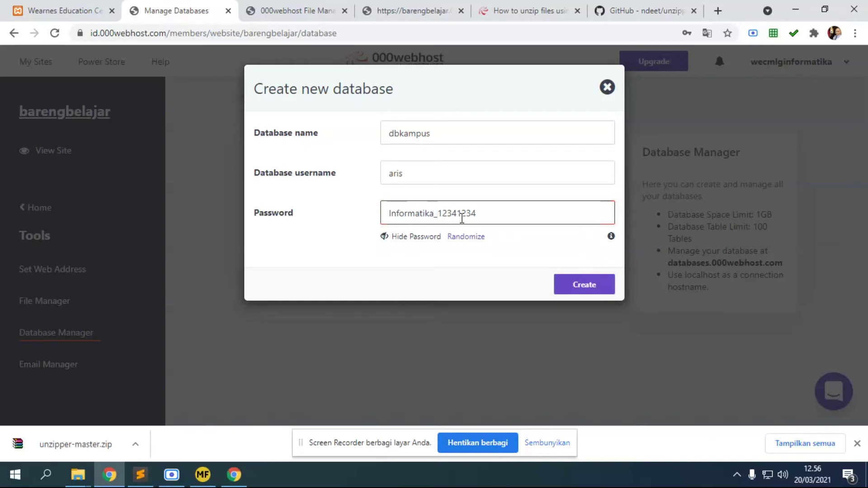
# - Correct the password's first letter to an uppercase I
pyautogui.moveTo(486, 217); pyautogui.dragTo(387, 217)
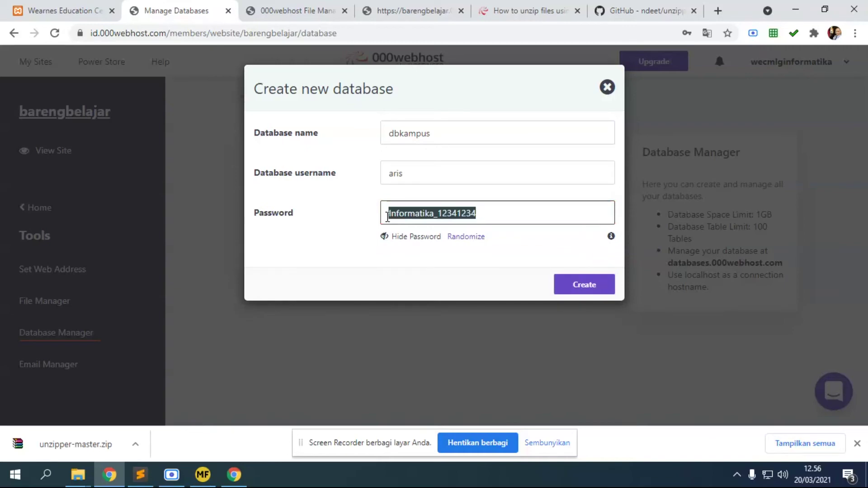
pyautogui.click(390, 221)
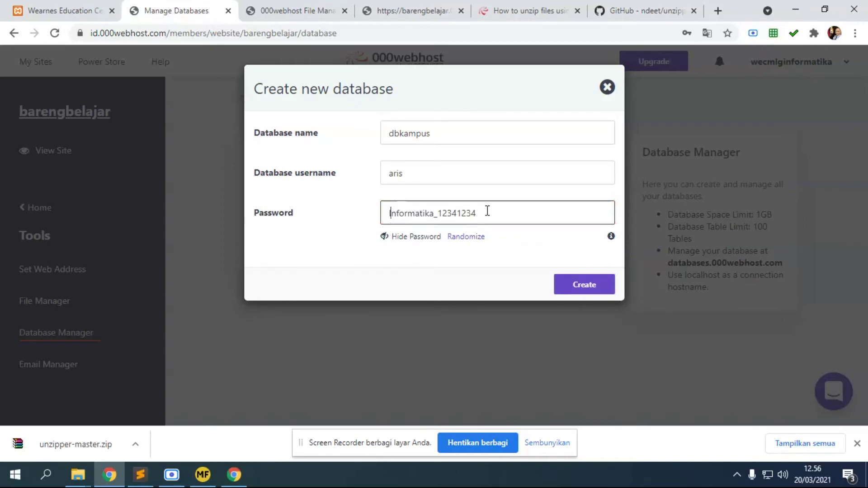
pyautogui.moveTo(487, 211); pyautogui.dragTo(387, 207)
pyautogui.click(392, 214)
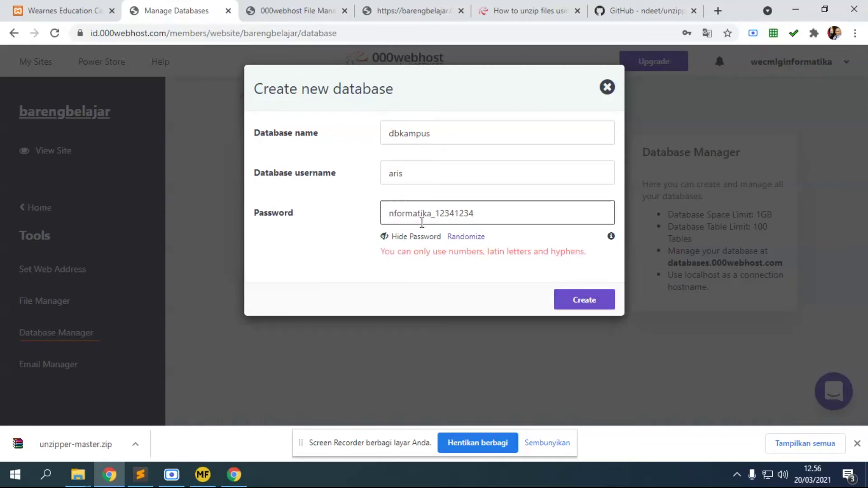
pyautogui.click(488, 217)
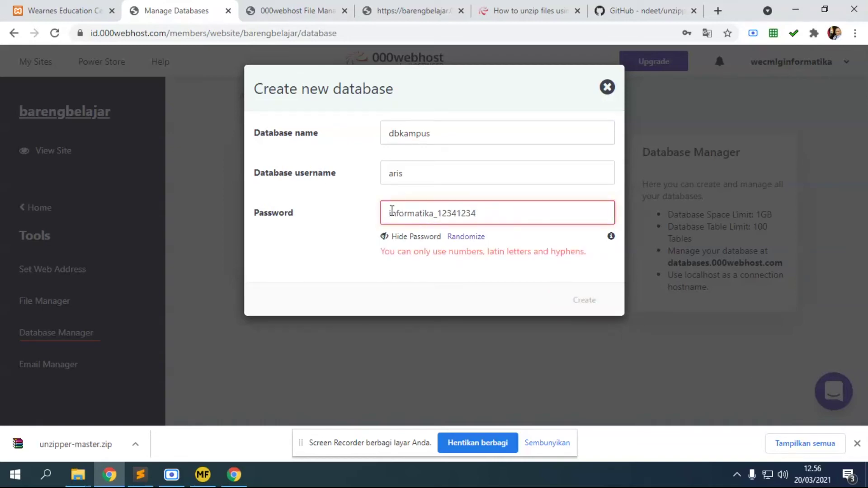
pyautogui.click(391, 211)
pyautogui.press('BackSpace')
pyautogui.write('I')
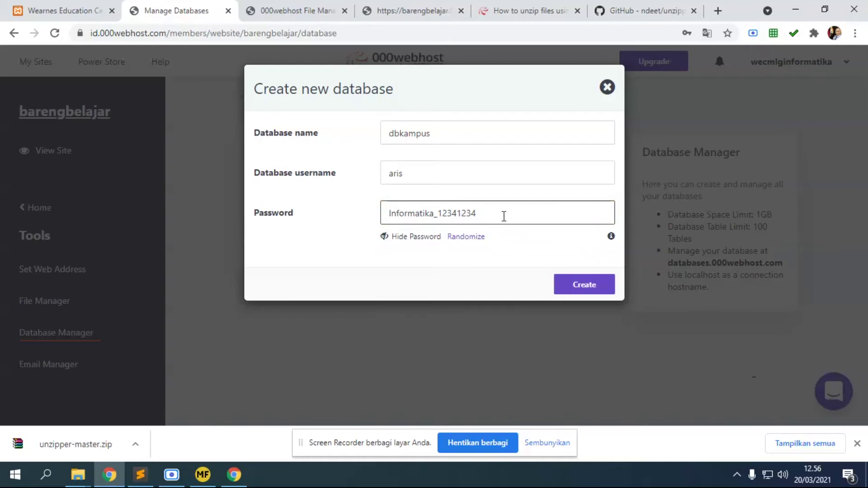
# - Review the dbkampus name, username and password, then create the database
pyautogui.moveTo(503, 217); pyautogui.dragTo(385, 216)
pyautogui.moveTo(418, 178); pyautogui.dragTo(374, 174)
pyautogui.moveTo(448, 134); pyautogui.dragTo(373, 135)
pyautogui.moveTo(482, 215); pyautogui.dragTo(374, 215)
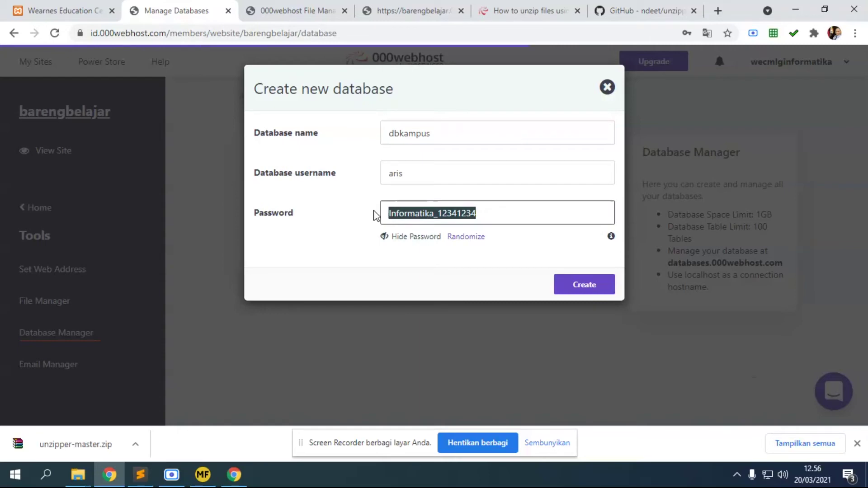
pyautogui.click(572, 290)
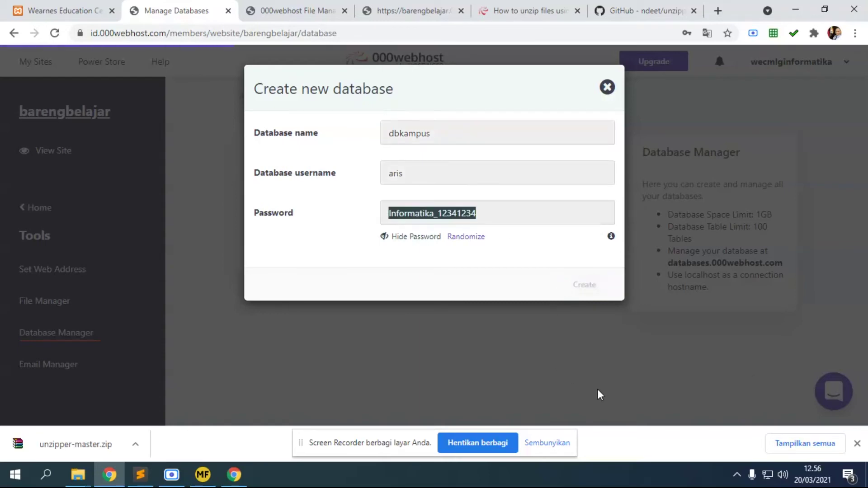
# - Decline Chrome's save-password prompt and copy the new database's full DB Name
pyautogui.click(560, 445)
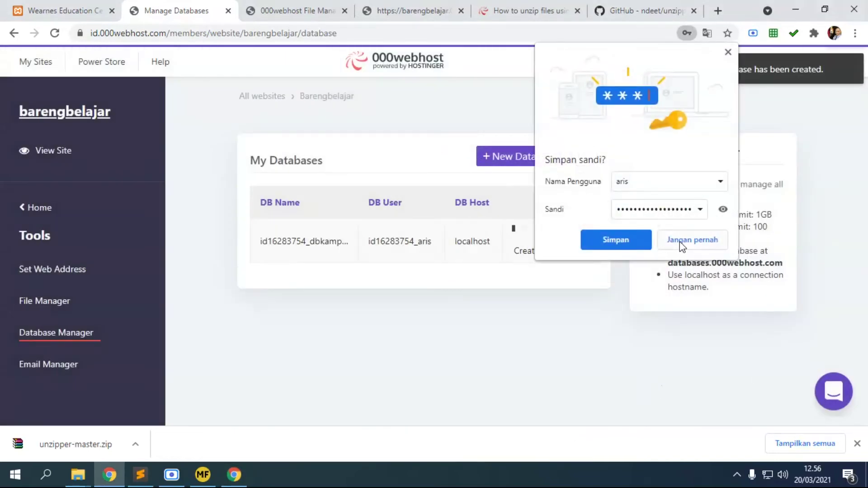
pyautogui.click(679, 241)
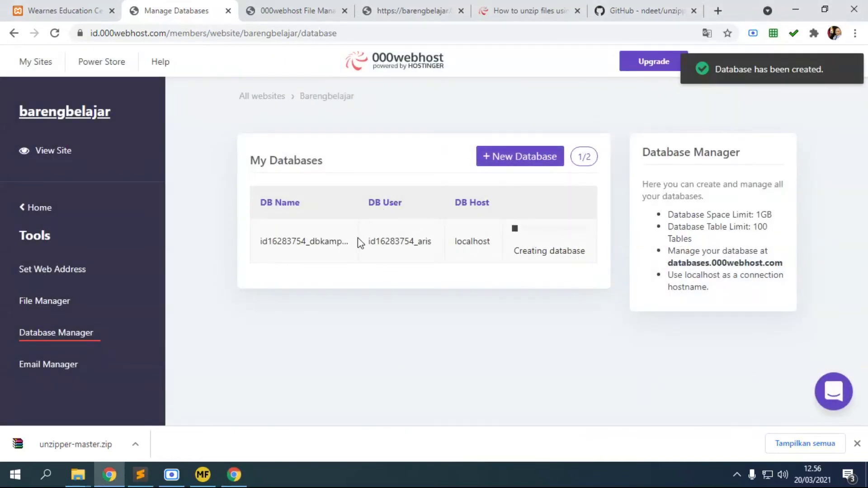
pyautogui.moveTo(259, 244); pyautogui.dragTo(362, 257)
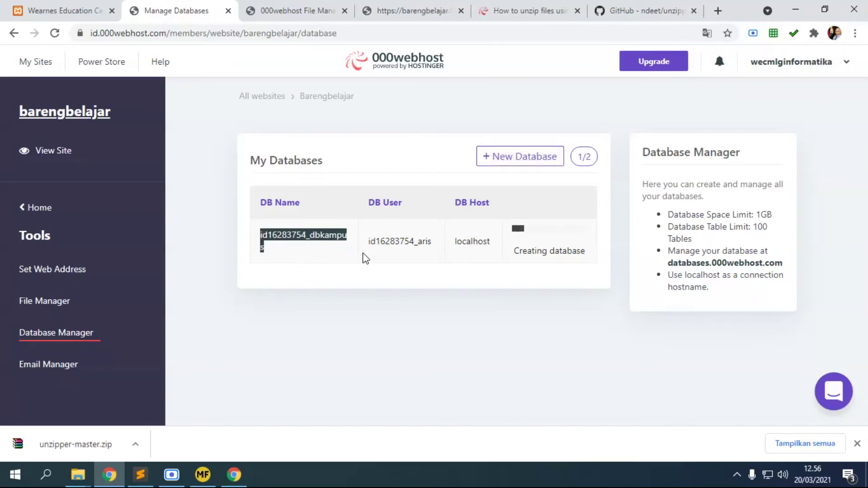
pyautogui.rightClick(281, 233)
pyautogui.click(325, 242)
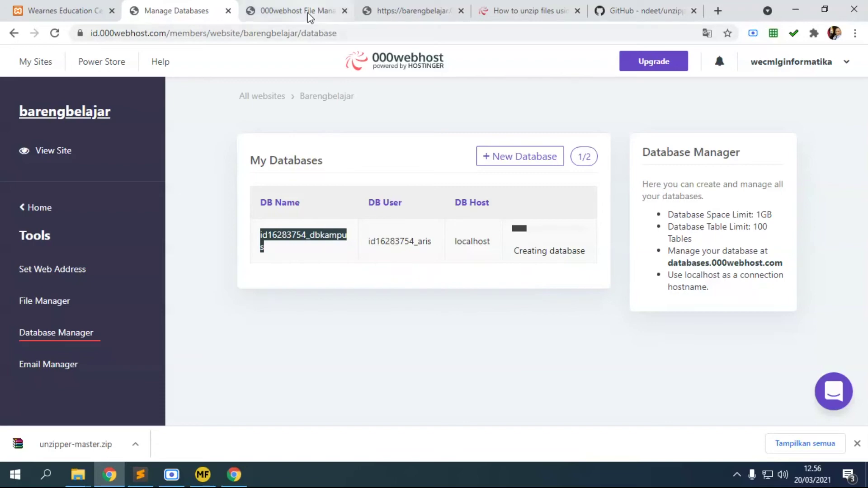
# - In File Manager, open settingku/setting.php in the editor
pyautogui.click(305, 12)
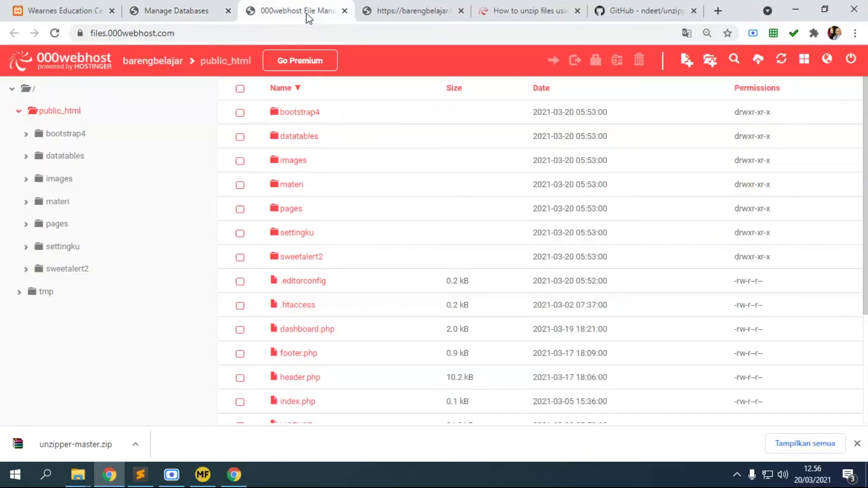
pyautogui.click(309, 235)
pyautogui.doubleClick(308, 231)
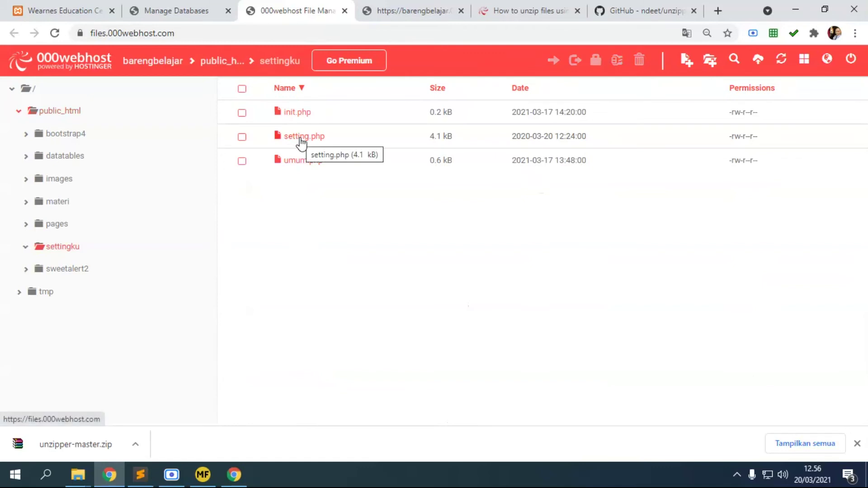
pyautogui.click(302, 143)
pyautogui.rightClick(302, 142)
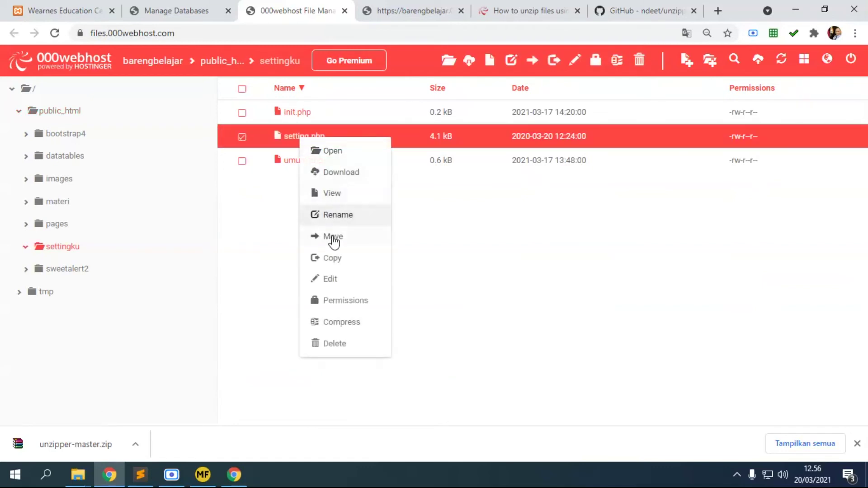
pyautogui.click(331, 278)
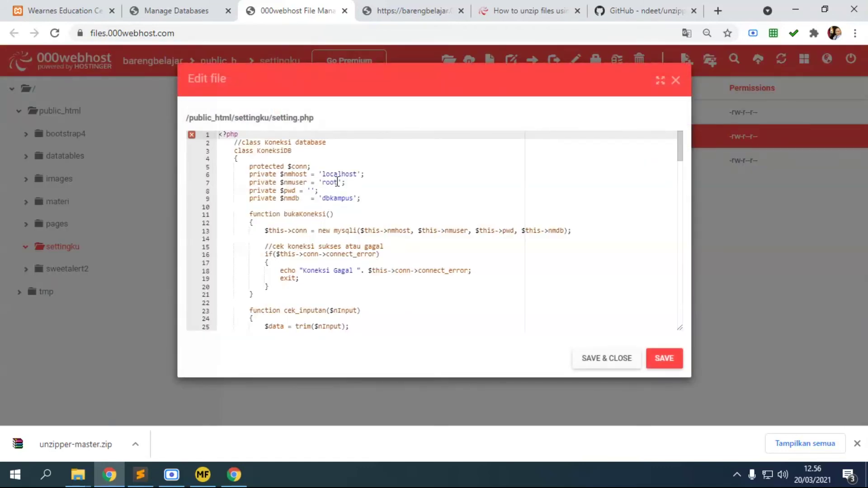
# - Replace 'root' on line 7 of setting.php with the hosted database's username
pyautogui.hotkey('ctrl', '+')
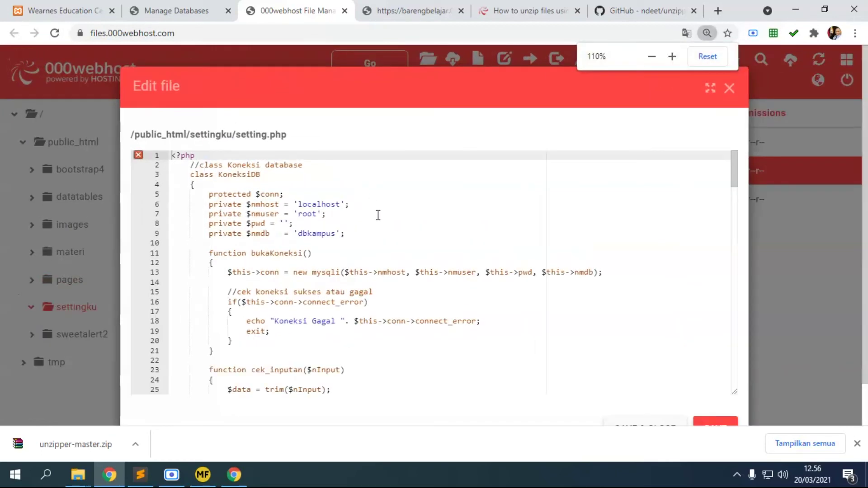
pyautogui.moveTo(298, 213); pyautogui.dragTo(315, 213)
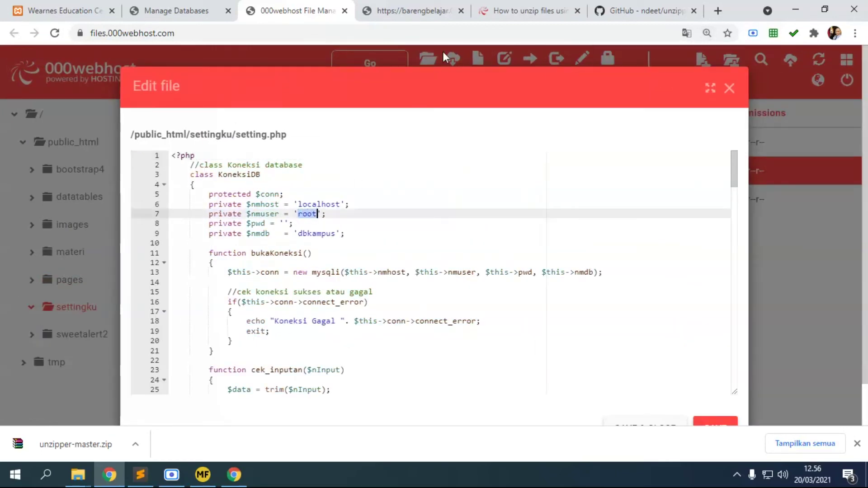
pyautogui.click(411, 11)
pyautogui.click(178, 11)
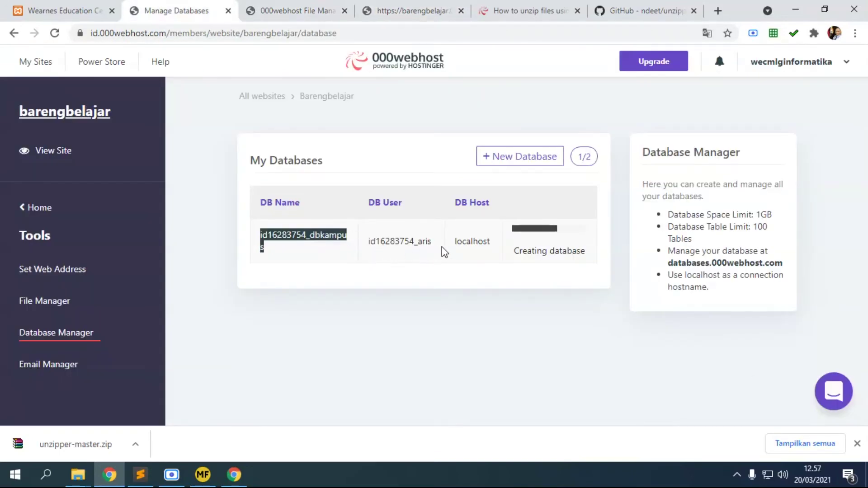
pyautogui.moveTo(433, 244); pyautogui.dragTo(370, 250)
pyautogui.rightClick(369, 249)
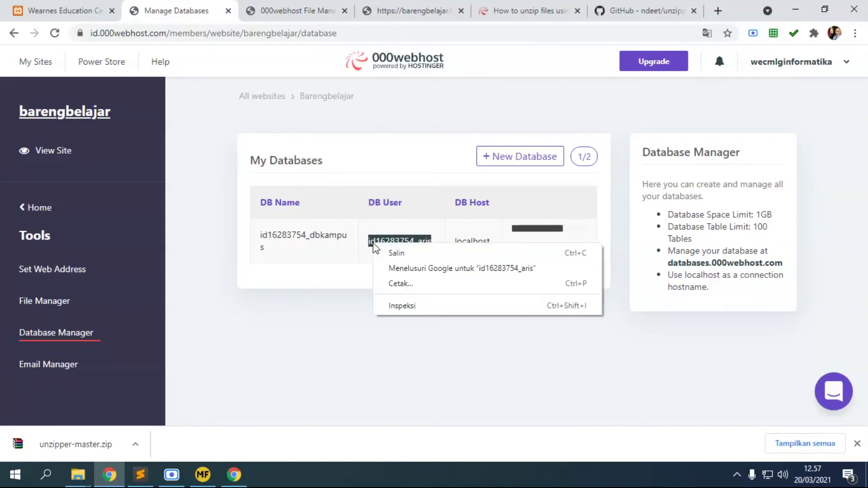
pyautogui.click(412, 252)
pyautogui.click(314, 15)
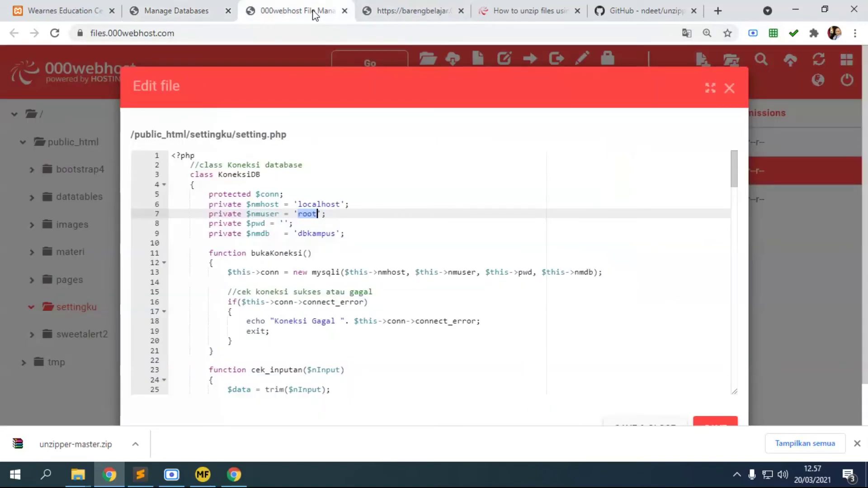
pyautogui.click(285, 224)
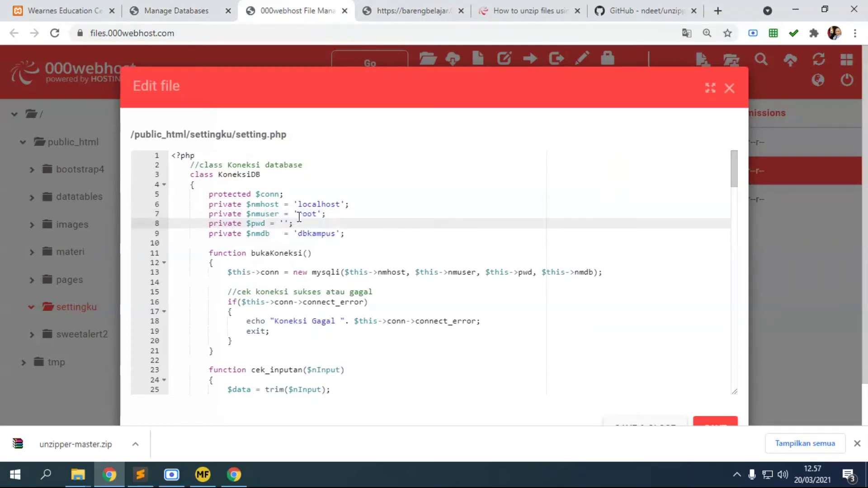
pyautogui.moveTo(299, 214); pyautogui.dragTo(315, 215)
pyautogui.hotkey('ctrl', 'v')
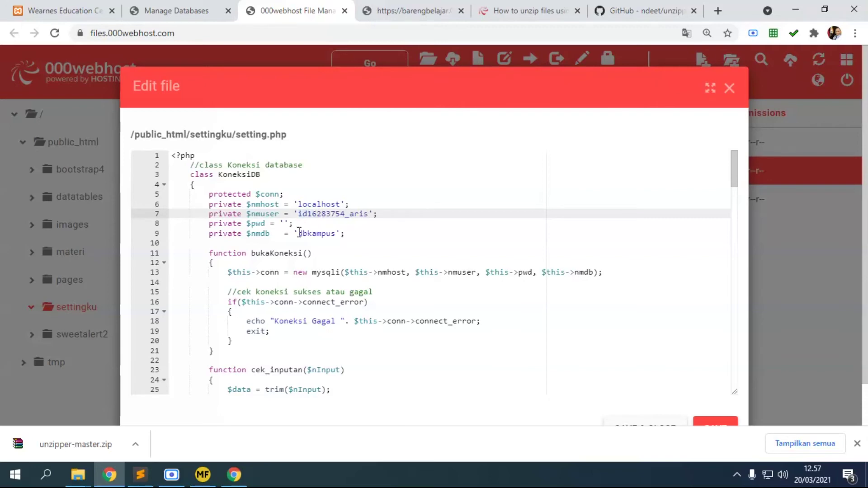
# - Enter the hosted database password into $pwd on line 8
pyautogui.click(285, 224)
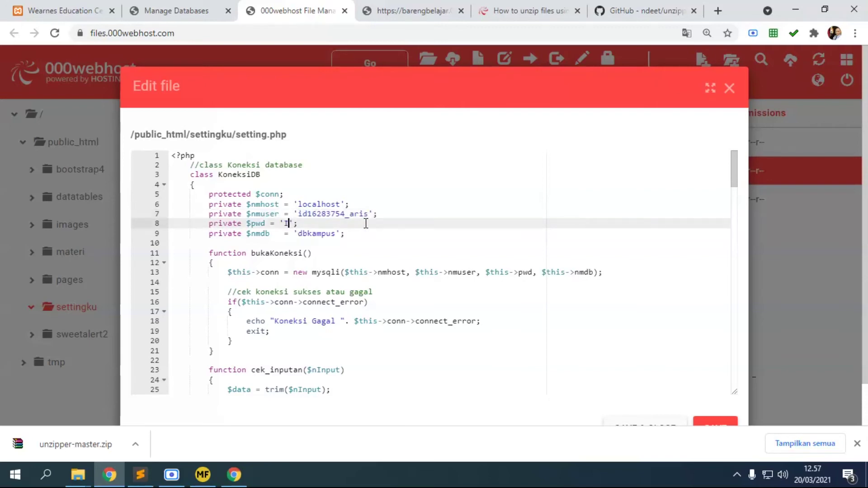
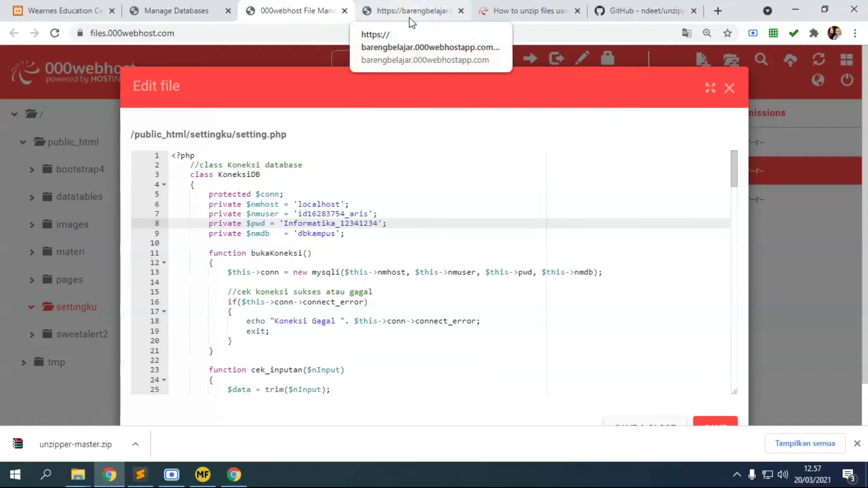
pyautogui.click(169, 13)
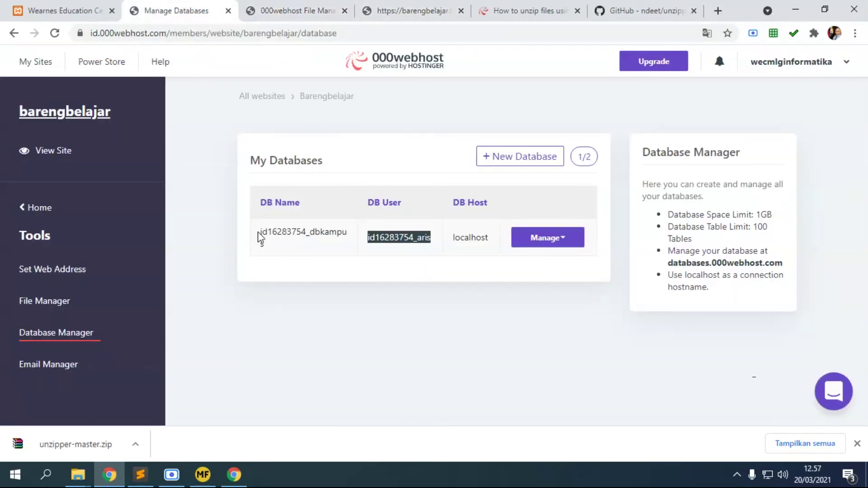
# - Paste the hosted database's prefixed name over 'dbkampus' on line 9
pyautogui.moveTo(262, 237); pyautogui.dragTo(277, 242)
pyautogui.rightClick(282, 232)
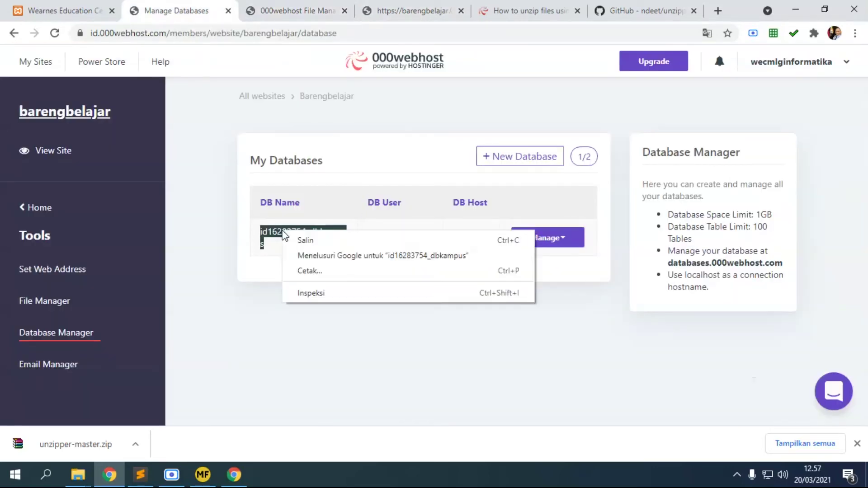
pyautogui.click(306, 240)
pyautogui.click(407, 10)
pyautogui.click(312, 11)
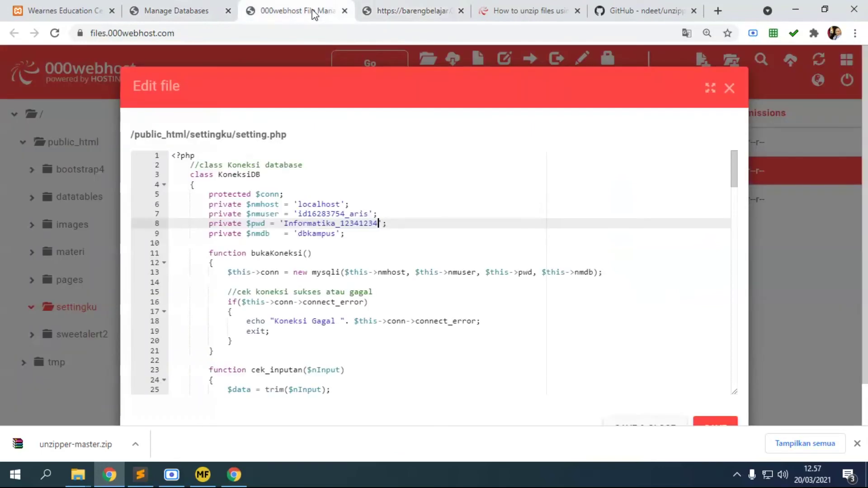
pyautogui.moveTo(298, 234); pyautogui.dragTo(333, 233)
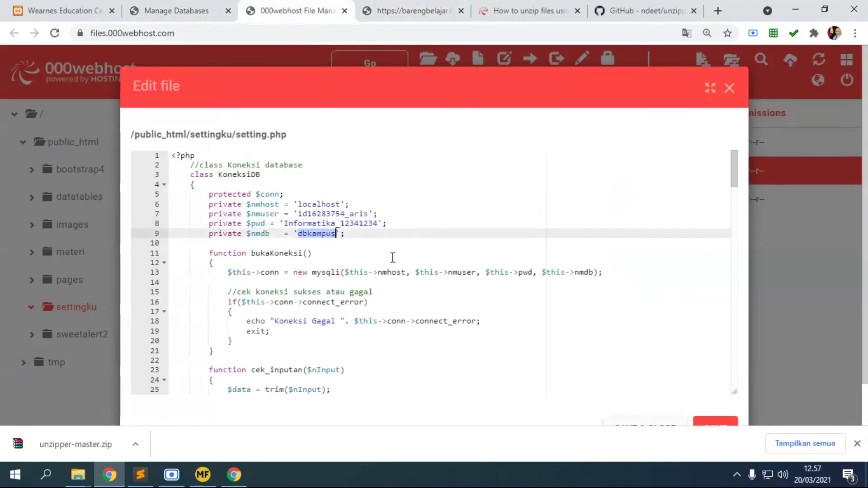
pyautogui.hotkey('ctrl', 'v')
pyautogui.scroll(-1, 440, 229)
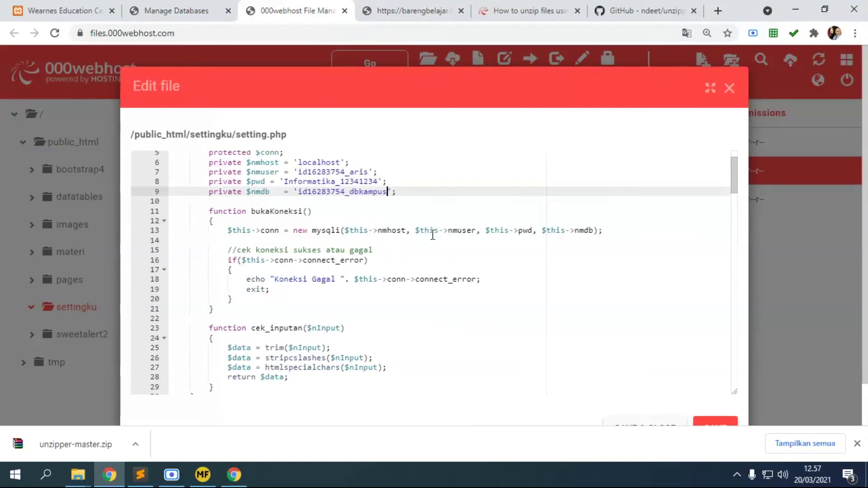
pyautogui.scroll(1, 432, 236)
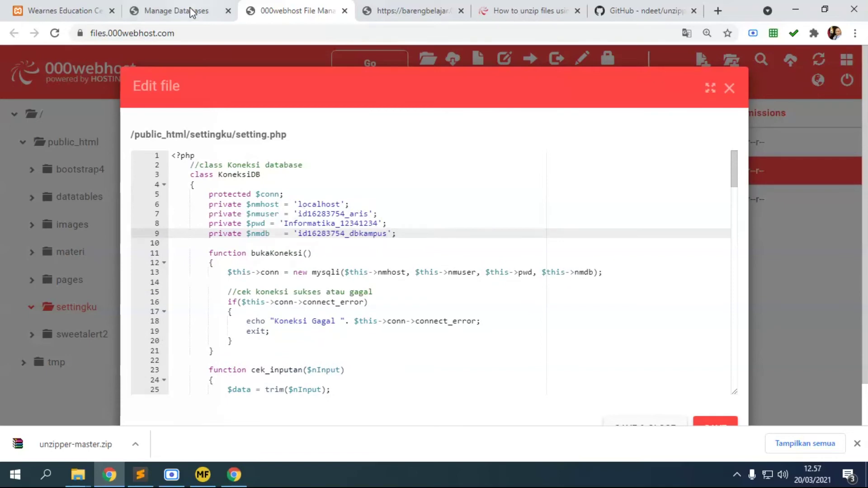
# - Verify the name against the database list, reset zoom to 100%, and save setting.php
pyautogui.click(195, 12)
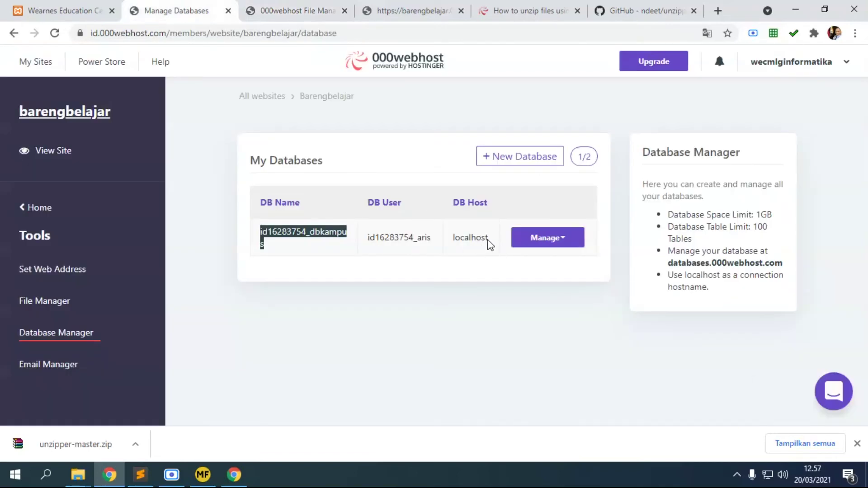
pyautogui.click(282, 11)
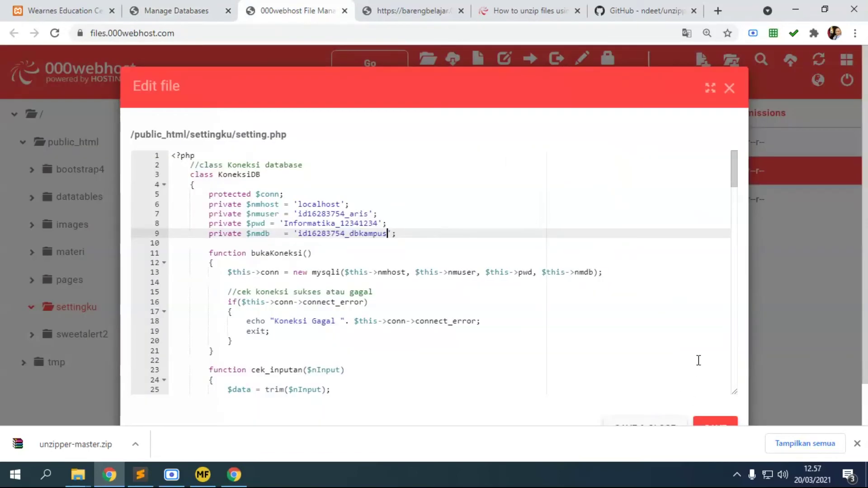
pyautogui.scroll(-3, 687, 391)
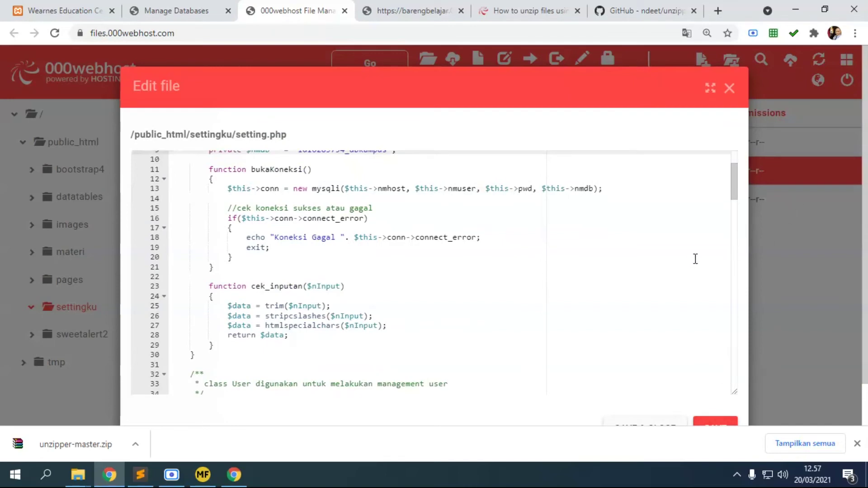
pyautogui.hotkey('ctrl', '-')
pyautogui.click(690, 394)
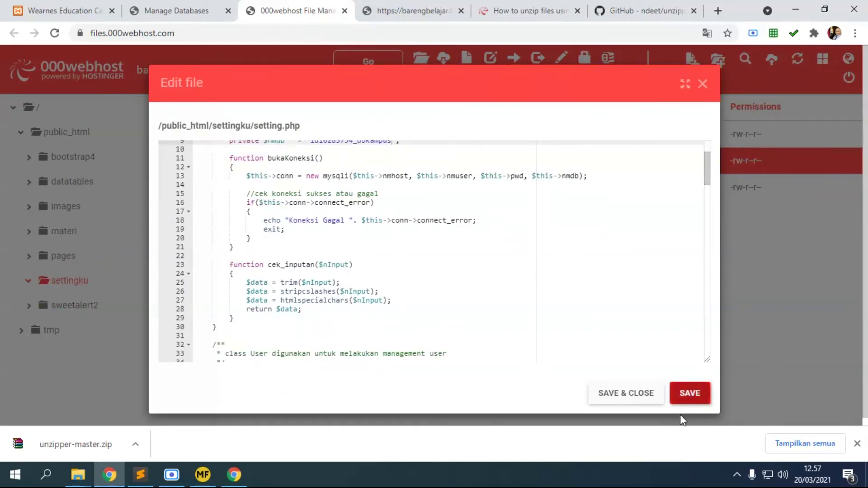
# - Save and close setting.php, then launch phpMyAdmin for the hosted database via Manage
pyautogui.click(648, 396)
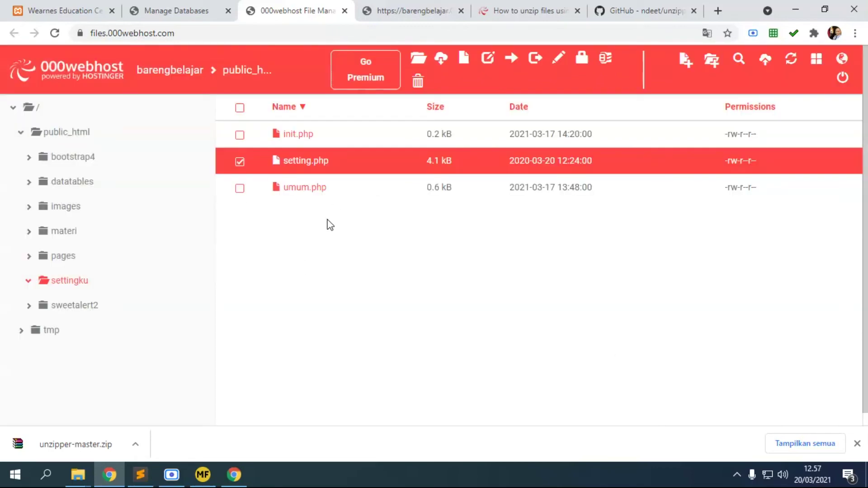
pyautogui.click(187, 10)
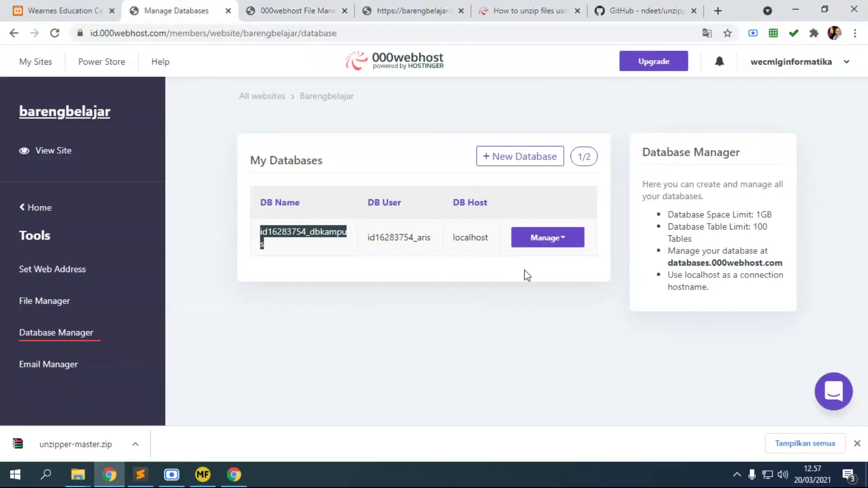
pyautogui.click(568, 248)
pyautogui.click(557, 263)
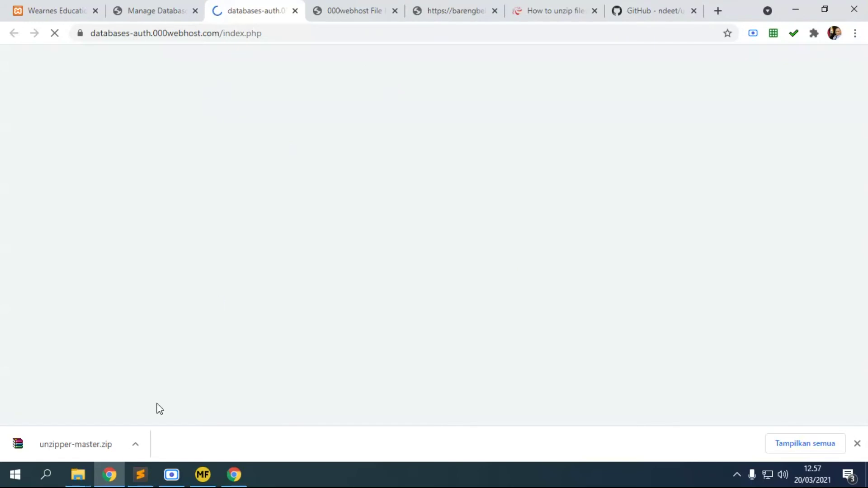
pyautogui.click(234, 478)
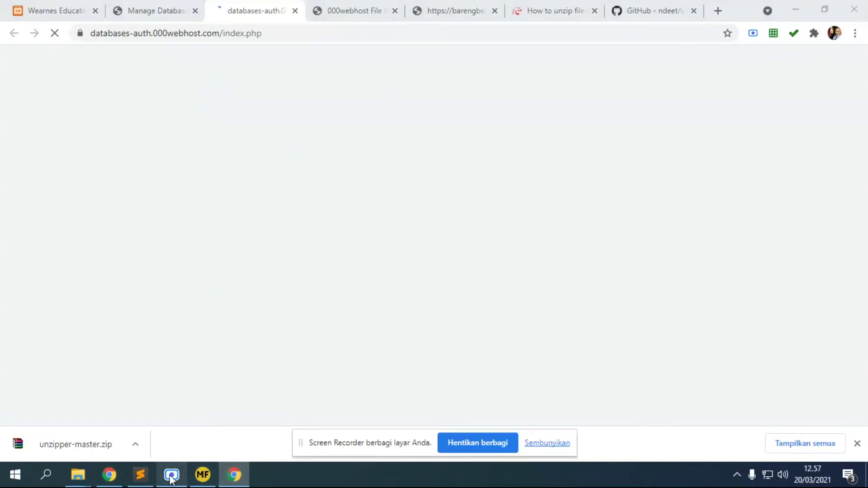
# - In MySQL-Front, export the local dbkampus database as SQL, overwriting the existing dbkampus.sql
pyautogui.click(194, 478)
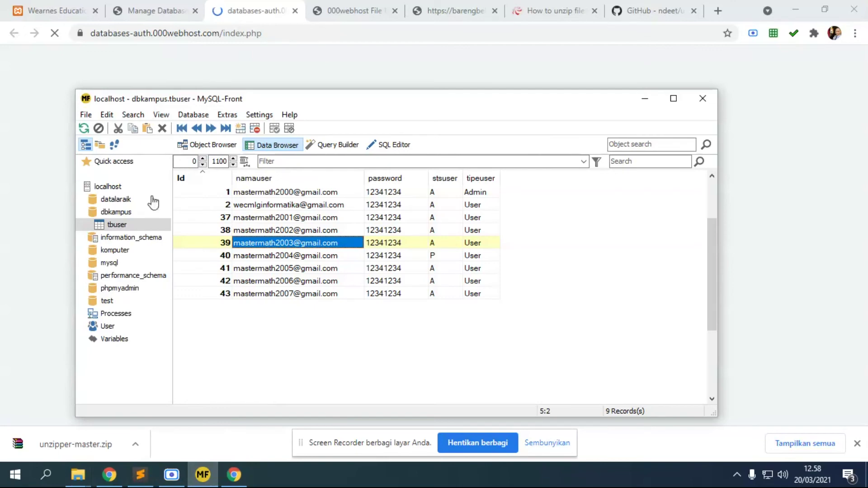
pyautogui.click(152, 213)
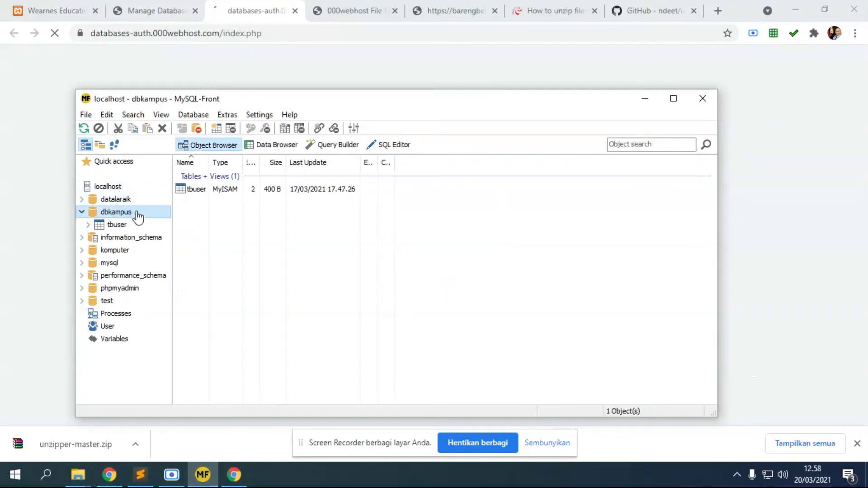
pyautogui.rightClick(137, 211)
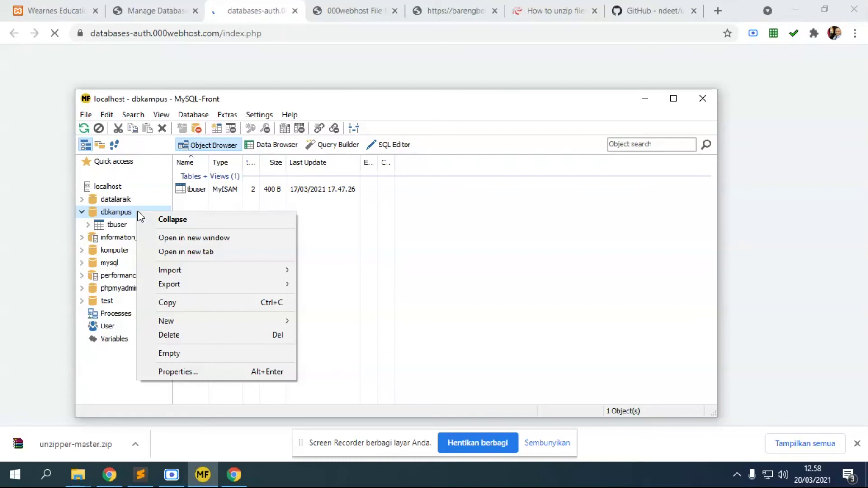
pyautogui.moveTo(182, 286)
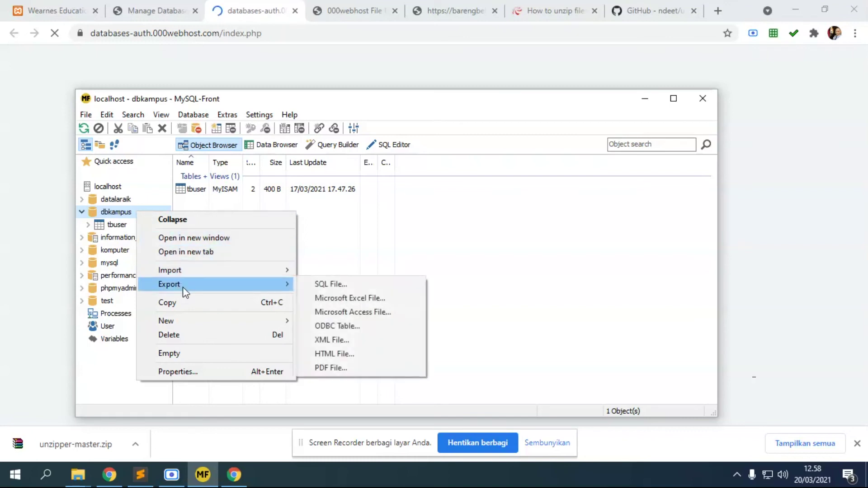
pyautogui.click(312, 285)
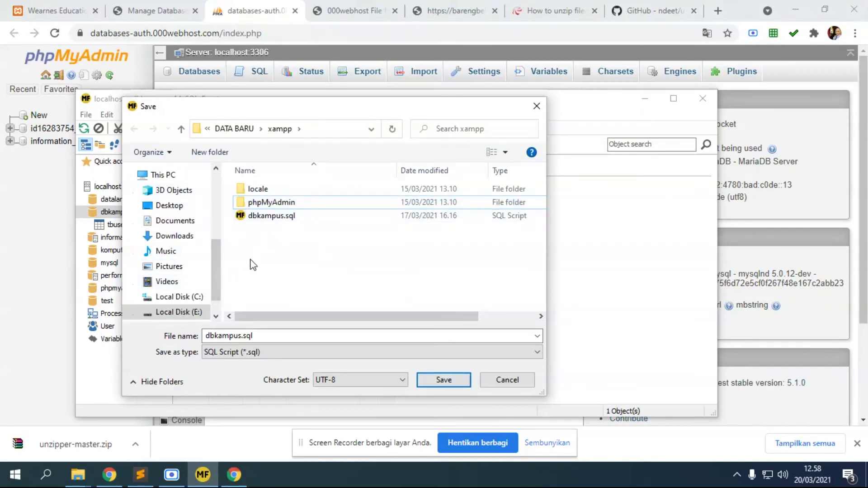
pyautogui.click(275, 218)
pyautogui.click(443, 379)
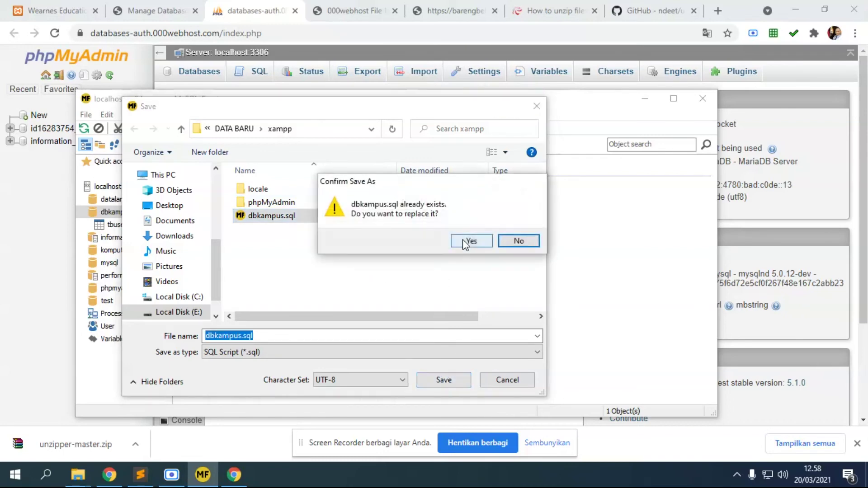
pyautogui.click(462, 239)
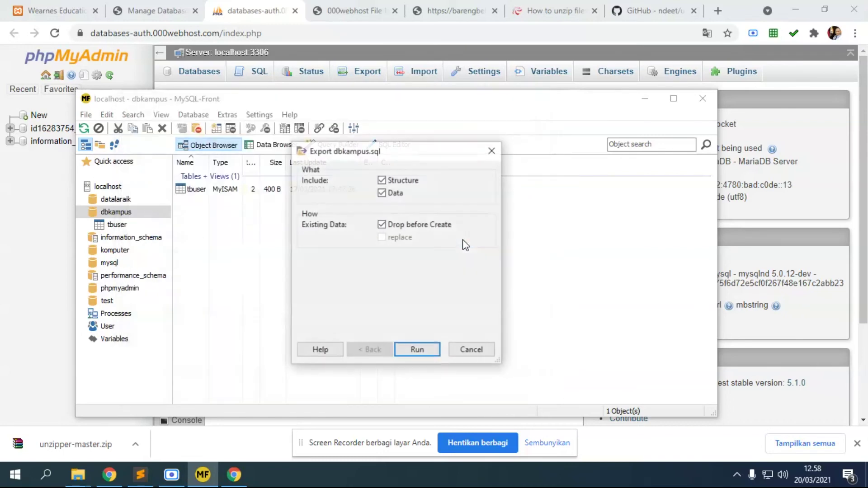
# - Run the export, close the finished dialog, and minimize MySQL-Front
pyautogui.click(424, 351)
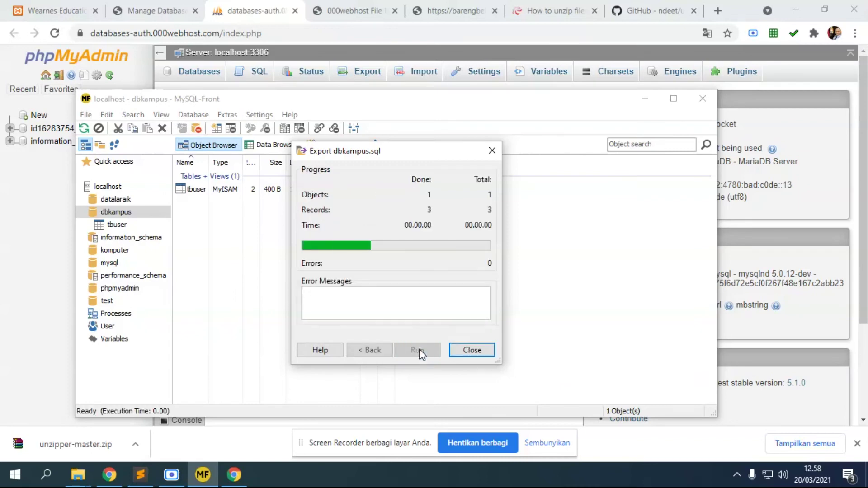
pyautogui.click(469, 350)
pyautogui.click(645, 98)
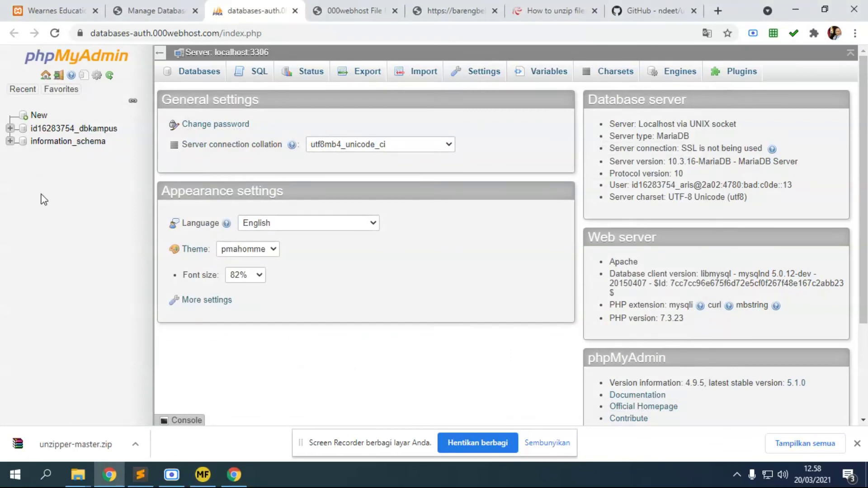
# - Open the hosted dbkampus database's Import page and browse for a file to import
pyautogui.click(74, 128)
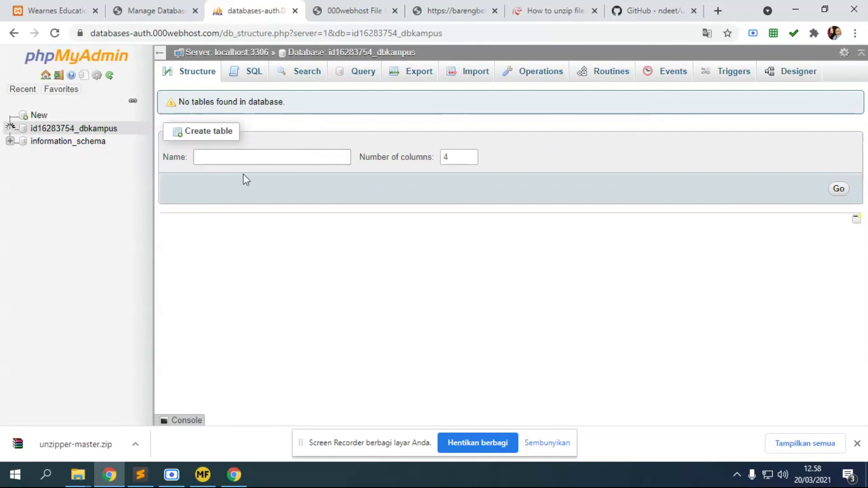
pyautogui.click(266, 159)
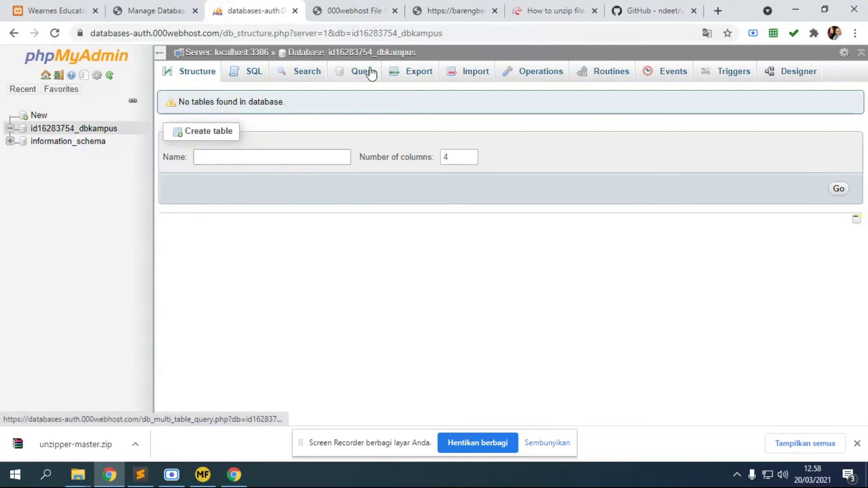
pyautogui.click(479, 77)
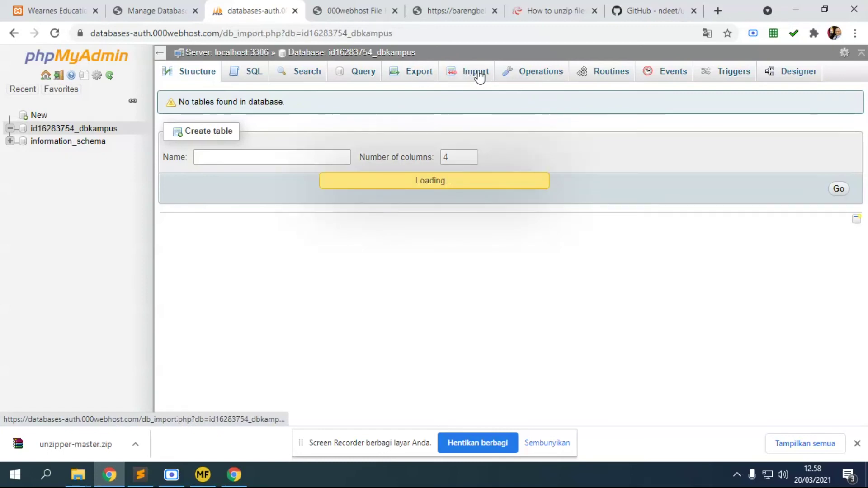
pyautogui.click(327, 202)
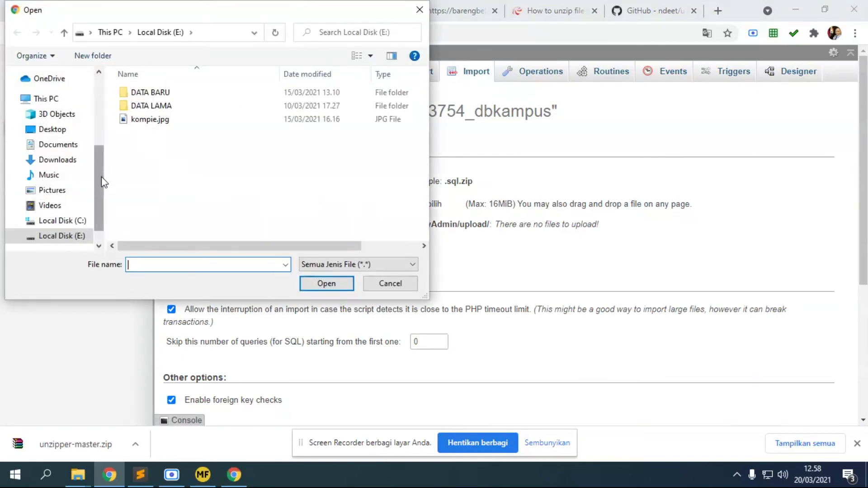
# - Search C:\xampp, htdocs\webschool and Downloads for dbkampus.sql
pyautogui.scroll(-1, 99, 172)
pyautogui.click(68, 200)
pyautogui.scroll(-2, 171, 212)
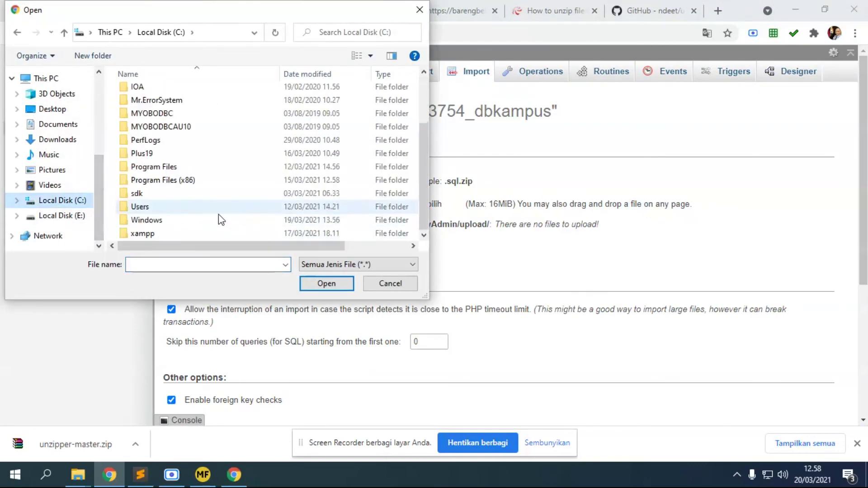
pyautogui.doubleClick(158, 235)
pyautogui.scroll(-5, 266, 200)
pyautogui.scroll(-6, 266, 200)
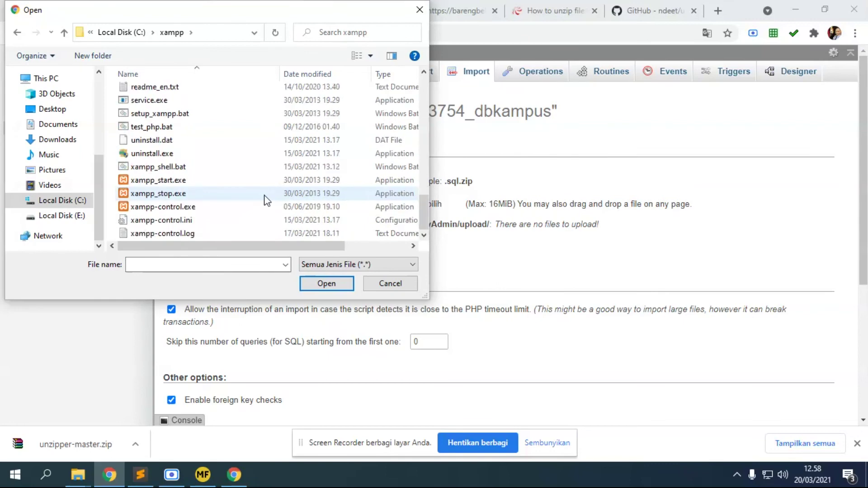
pyautogui.scroll(7, 266, 200)
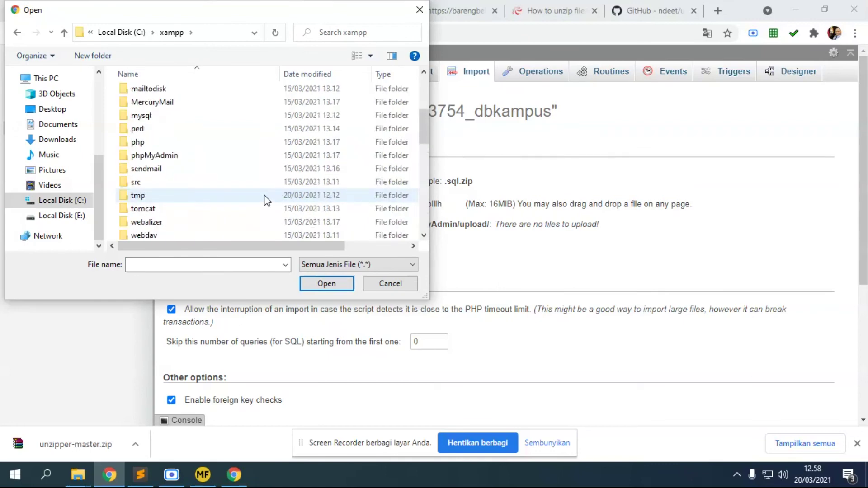
pyautogui.scroll(1, 266, 200)
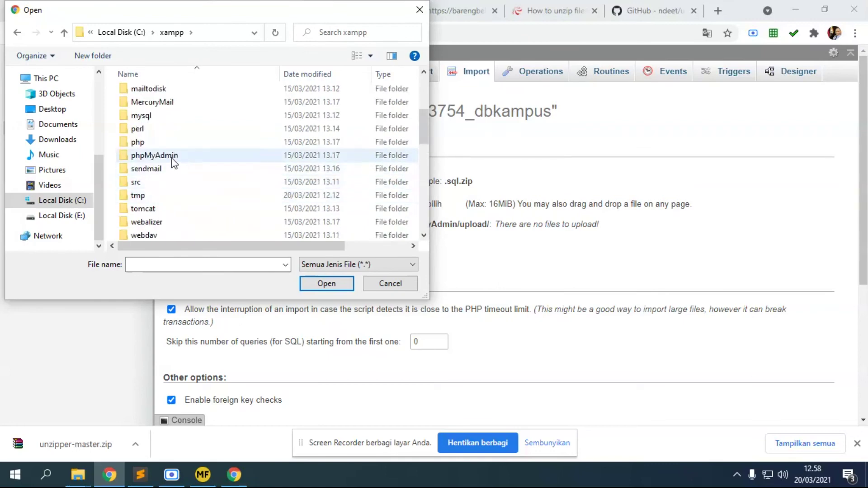
pyautogui.scroll(-2, 174, 179)
pyautogui.scroll(1, 177, 177)
pyautogui.scroll(3, 169, 119)
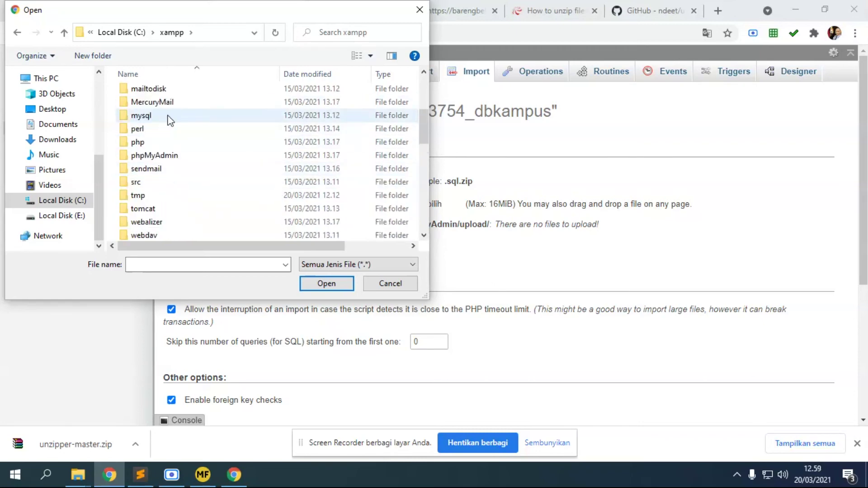
pyautogui.doubleClick(171, 86)
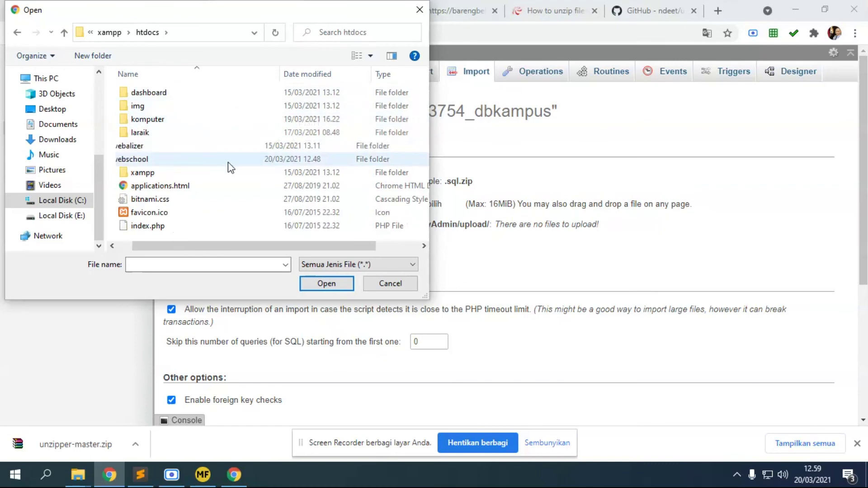
pyautogui.doubleClick(178, 158)
pyautogui.scroll(-2, 221, 158)
pyautogui.scroll(2, 212, 156)
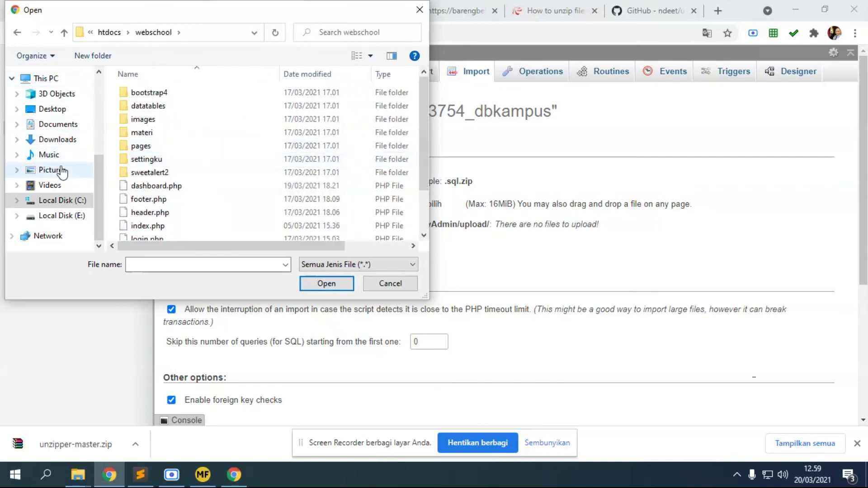
pyautogui.click(63, 141)
pyautogui.scroll(-5, 222, 159)
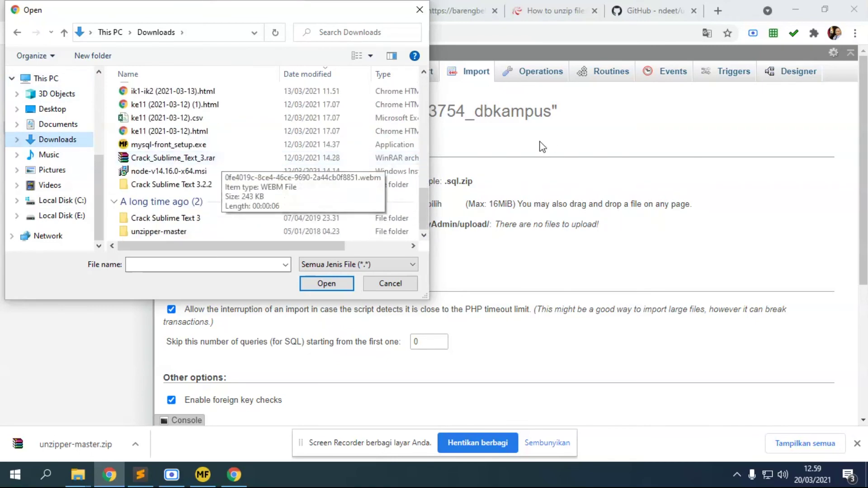
# - Check MySQL-Front's SQL export dialog for the file's location, then cancel it
pyautogui.click(201, 472)
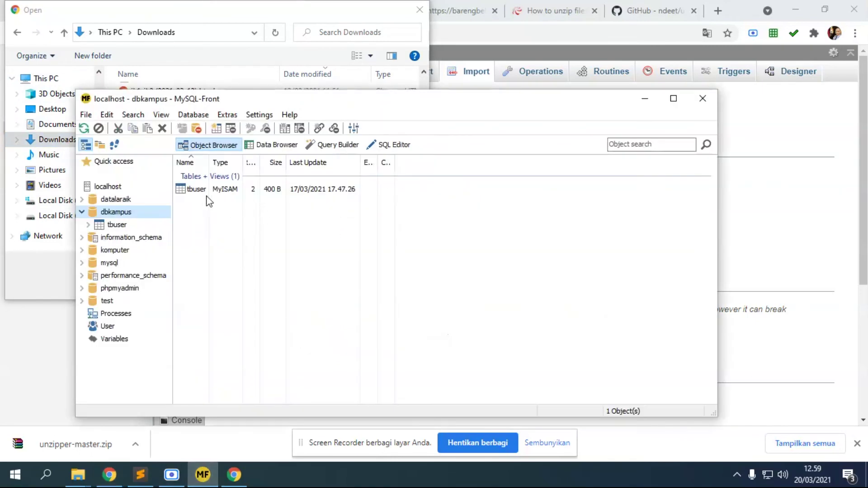
pyautogui.rightClick(118, 211)
pyautogui.moveTo(265, 285)
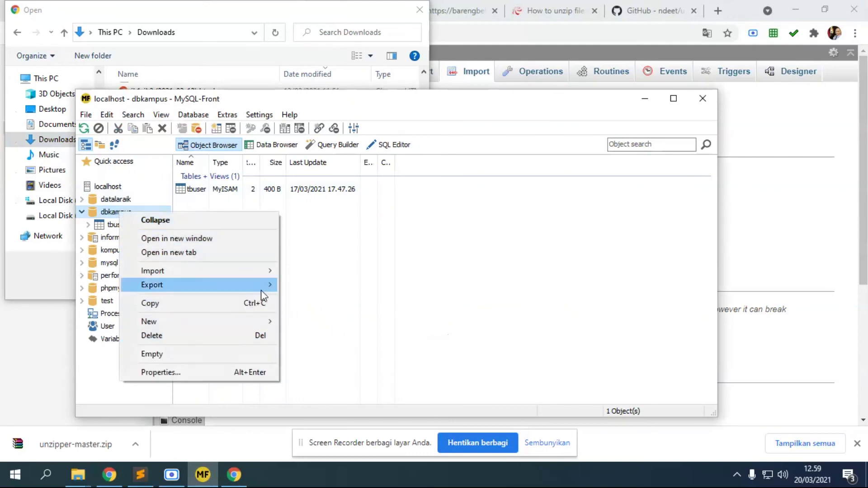
pyautogui.click(304, 285)
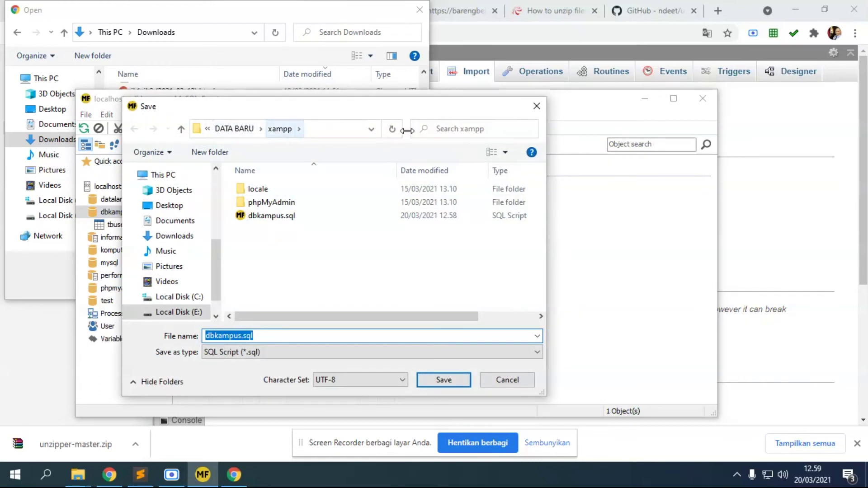
pyautogui.click(537, 104)
pyautogui.click(311, 13)
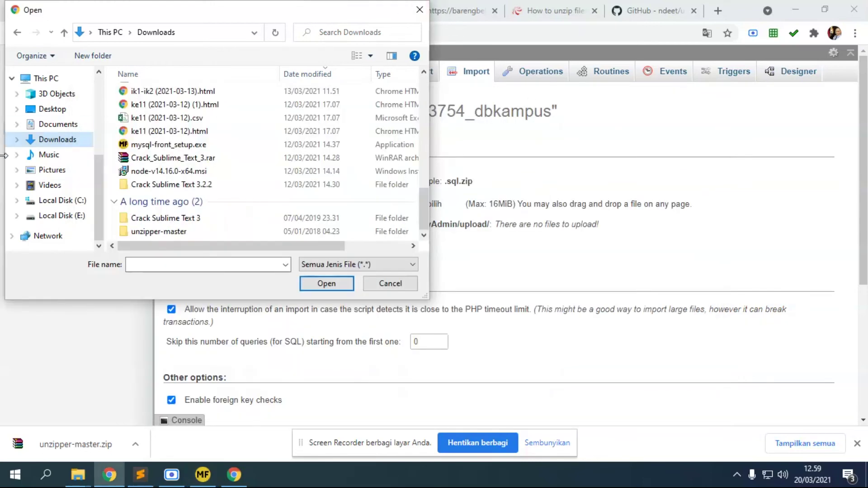
# - Import E:\DATA BARU\xampp\dbkampus.sql, which fails with a #1064 syntax error
pyautogui.click(61, 216)
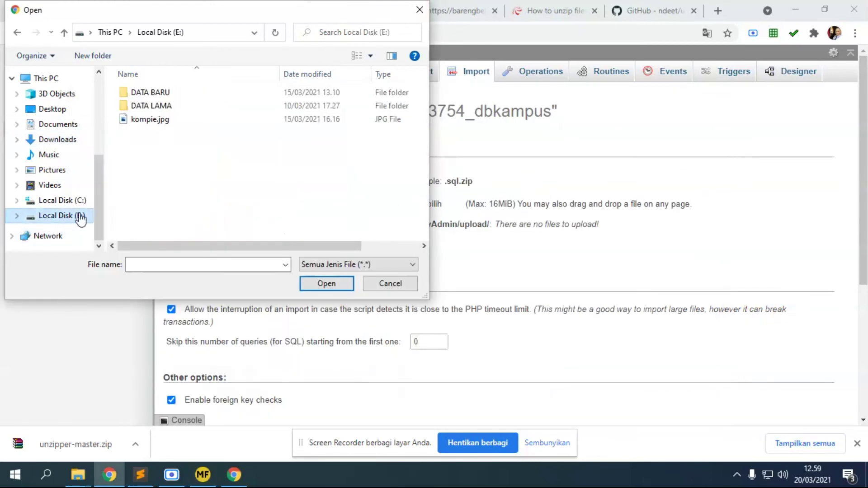
pyautogui.doubleClick(171, 92)
pyautogui.doubleClick(151, 172)
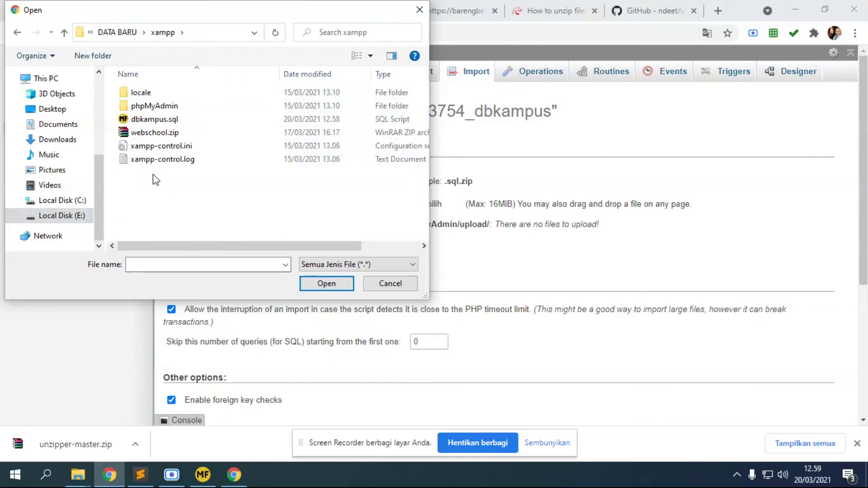
pyautogui.click(155, 120)
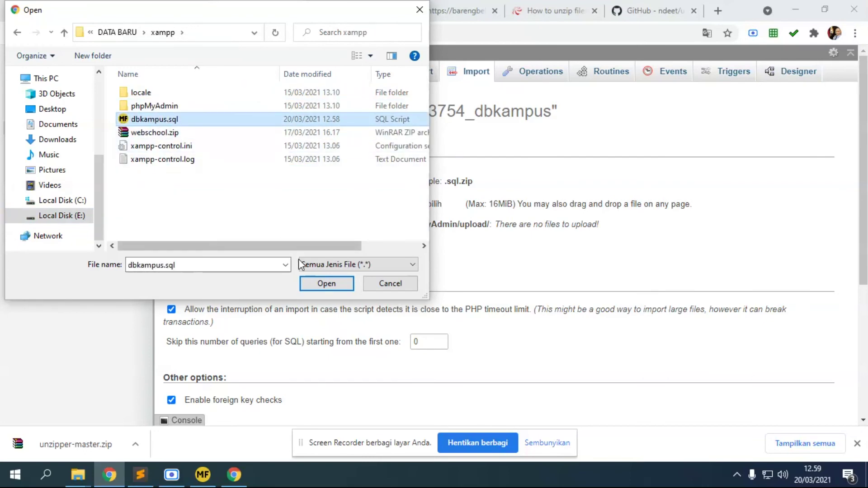
pyautogui.click(318, 285)
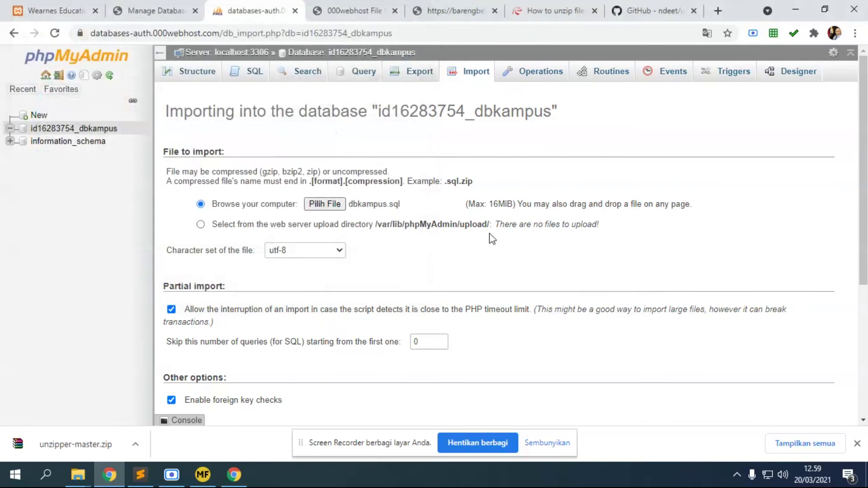
pyautogui.scroll(-5, 467, 235)
pyautogui.click(188, 372)
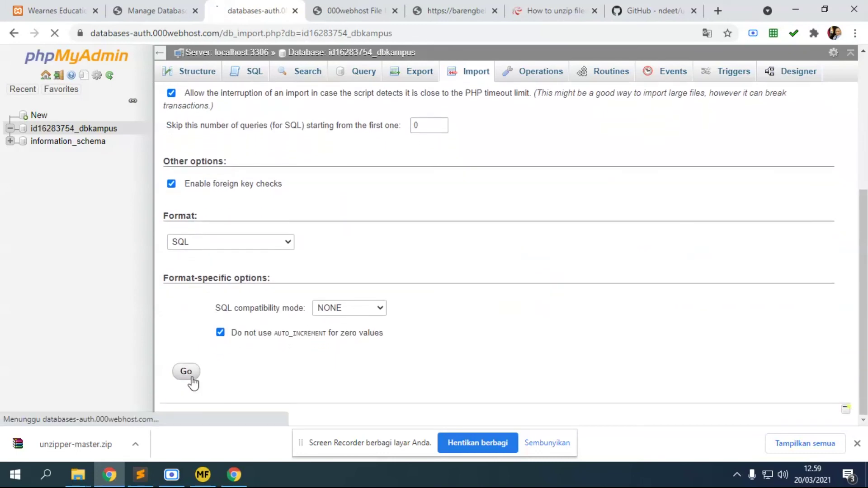
pyautogui.scroll(5, 501, 311)
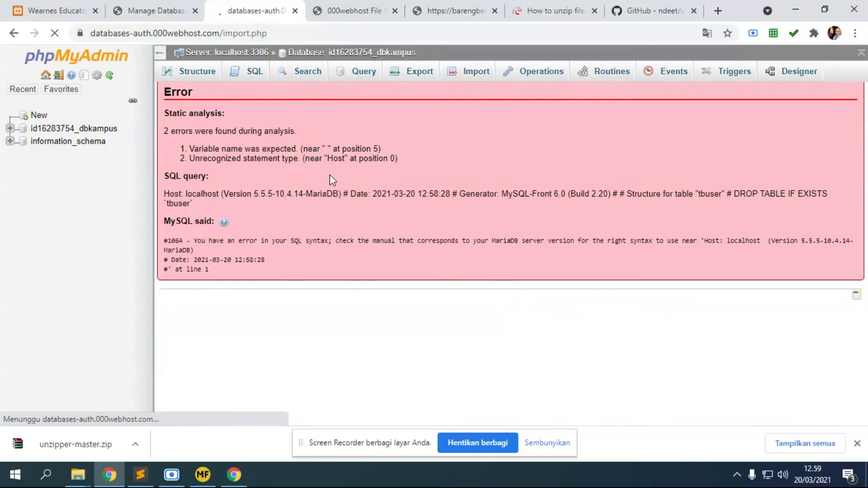
# - Load localhost/phpmyadmin and open the local dbkampus database showing its tbuser table
pyautogui.click(647, 10)
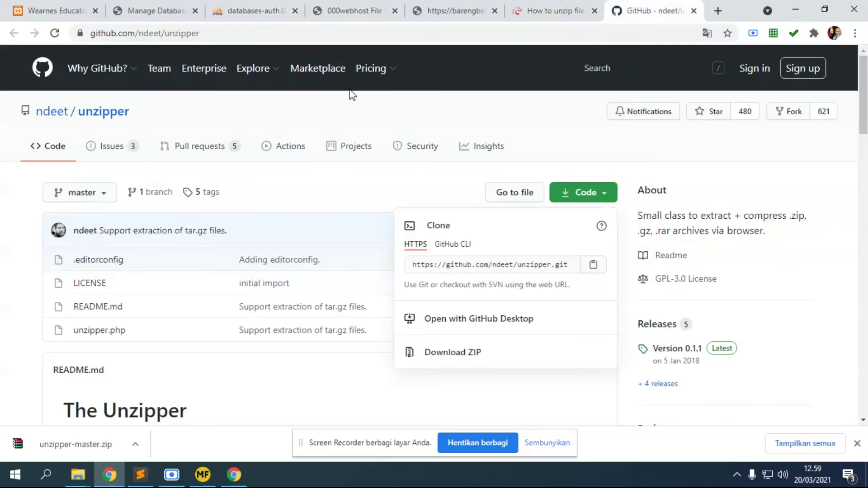
pyautogui.click(268, 33)
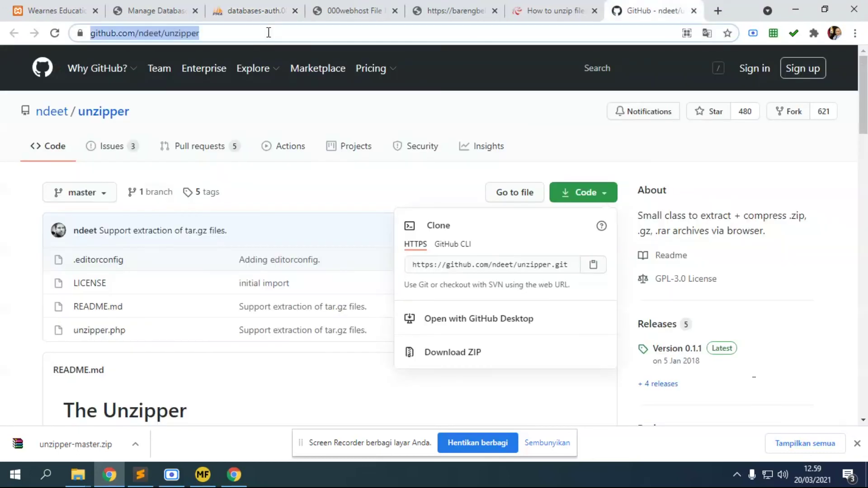
pyautogui.write('localhost/p')
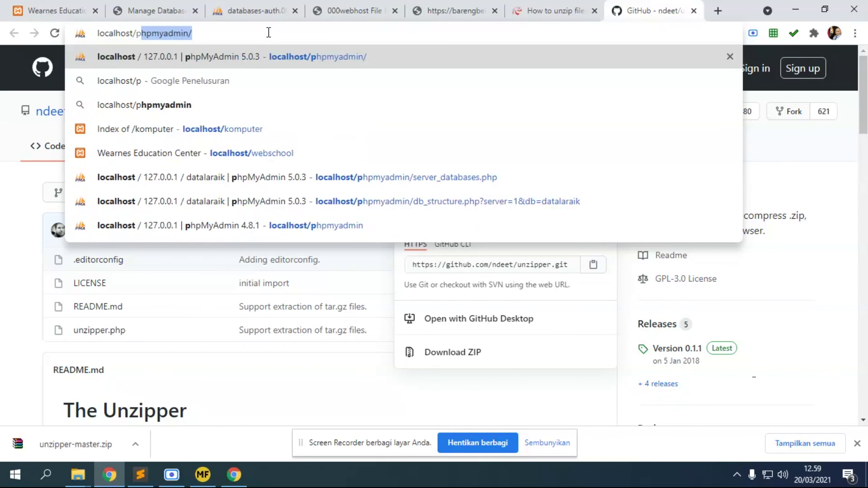
pyautogui.press('Return')
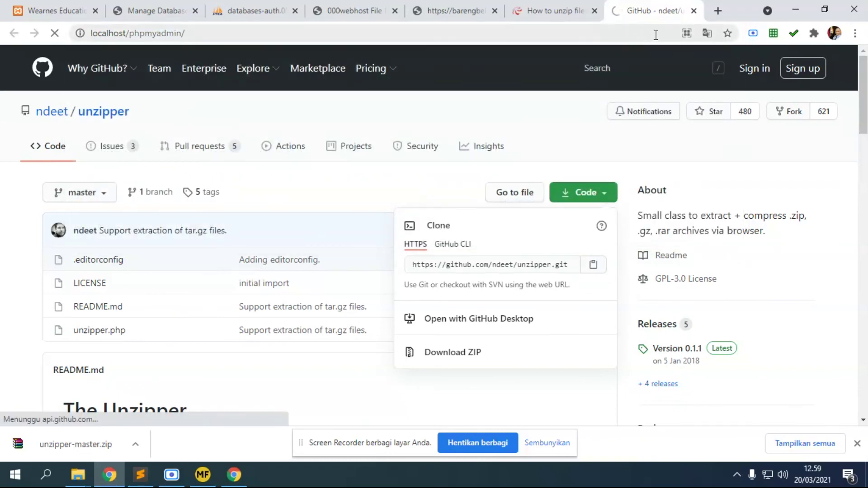
pyautogui.click(210, 478)
pyautogui.click(211, 478)
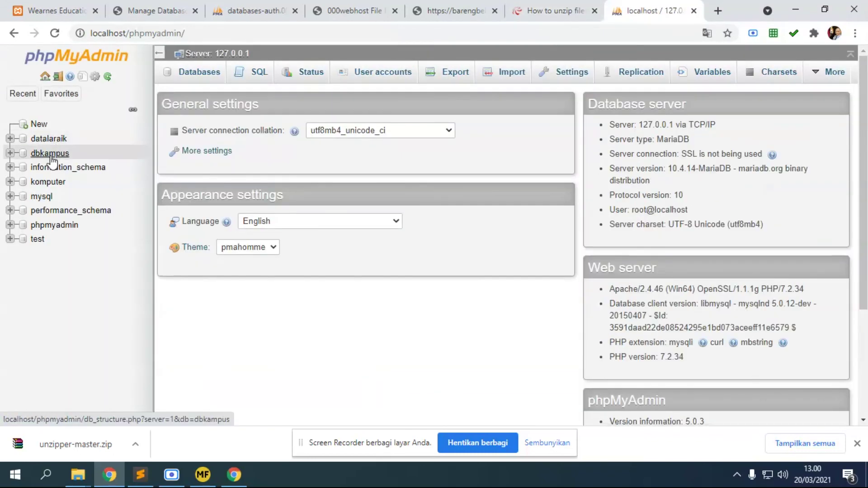
pyautogui.click(50, 153)
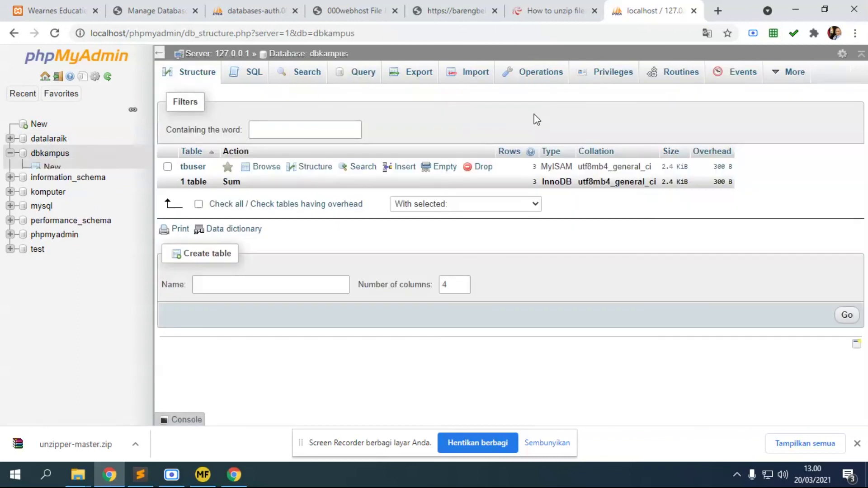
# - Quick-export local dbkampus as SQL, show dbkampus.sql in its folder, then return to hosted phpMyAdmin
pyautogui.click(418, 73)
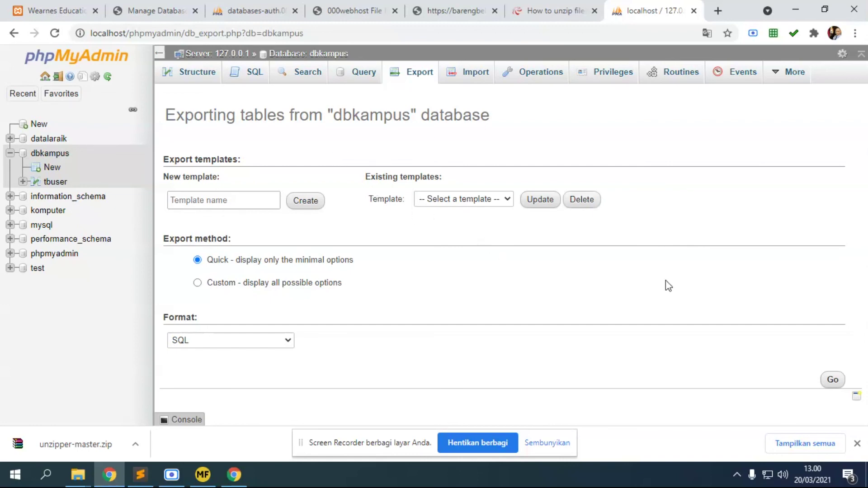
pyautogui.click(833, 379)
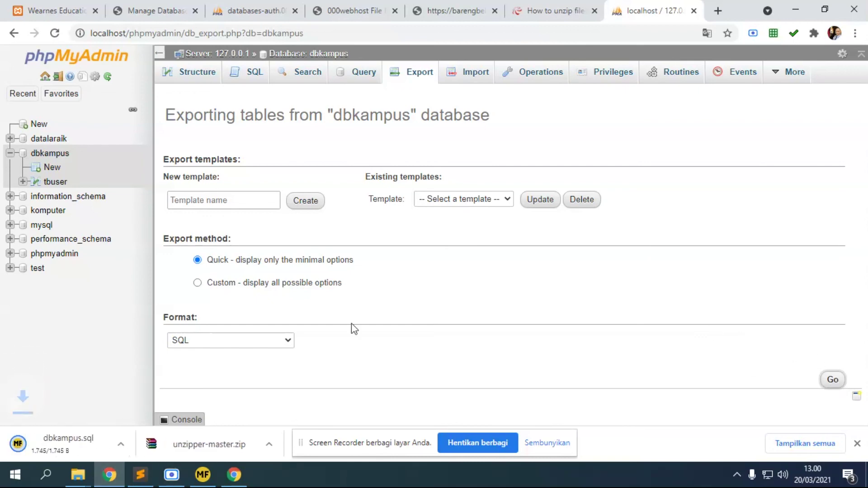
pyautogui.click(135, 444)
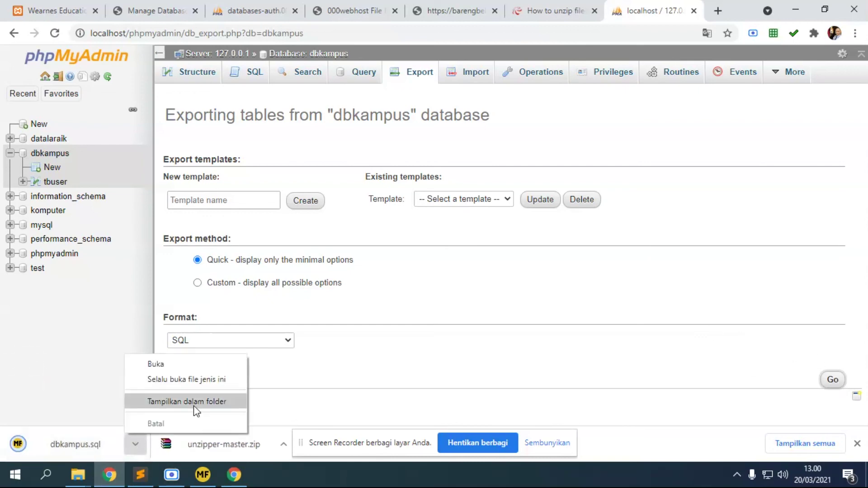
pyautogui.click(193, 402)
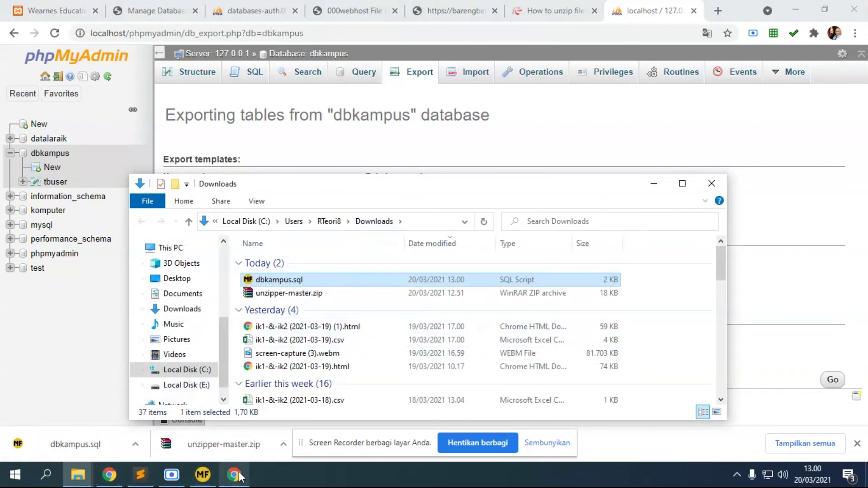
pyautogui.click(161, 461)
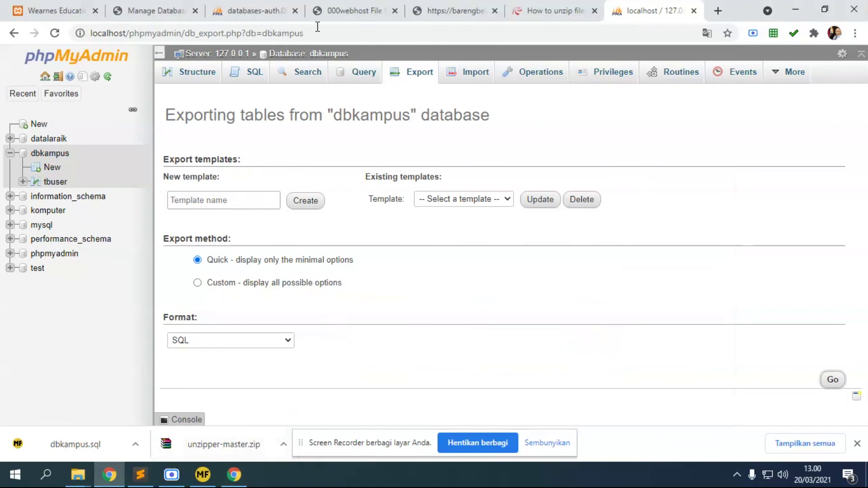
pyautogui.click(250, 11)
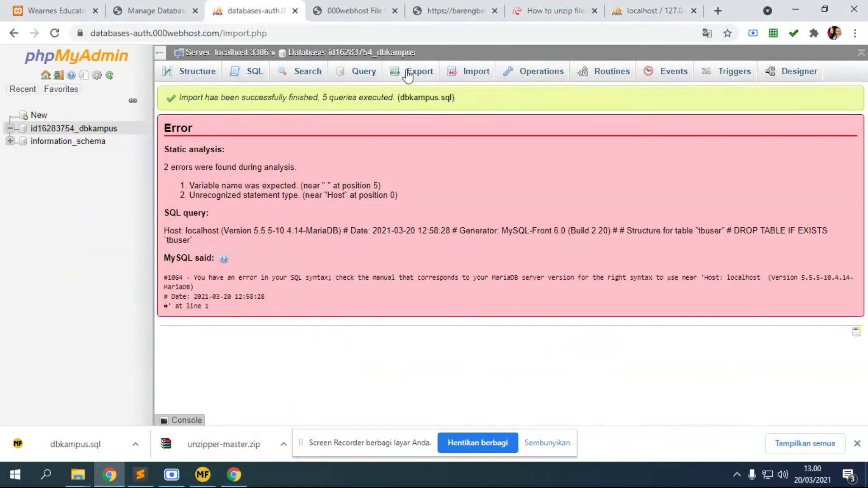
# - Import Downloads > dbkampus.sql into the hosted dbkampus database, executing 15 queries successfully
pyautogui.click(474, 74)
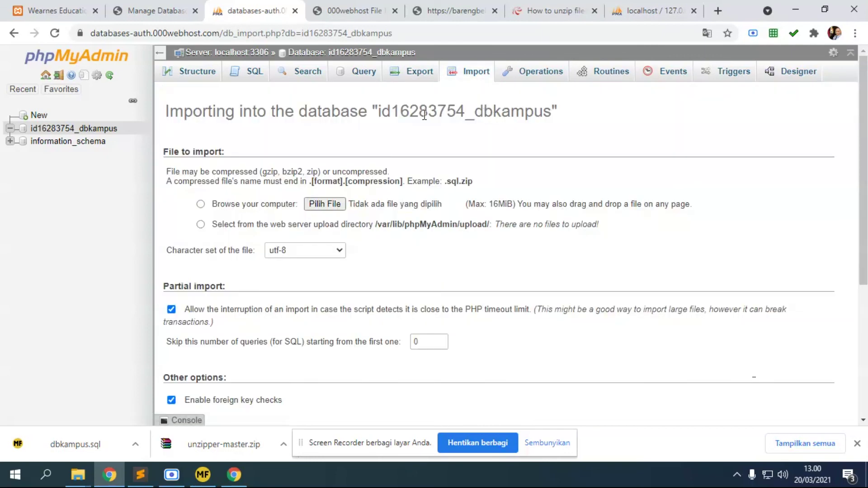
pyautogui.click(316, 203)
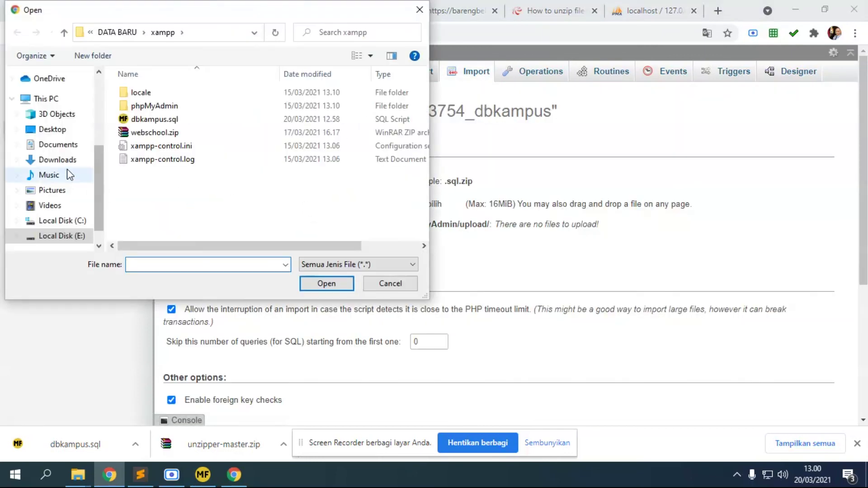
pyautogui.click(64, 160)
pyautogui.click(163, 112)
pyautogui.doubleClick(161, 112)
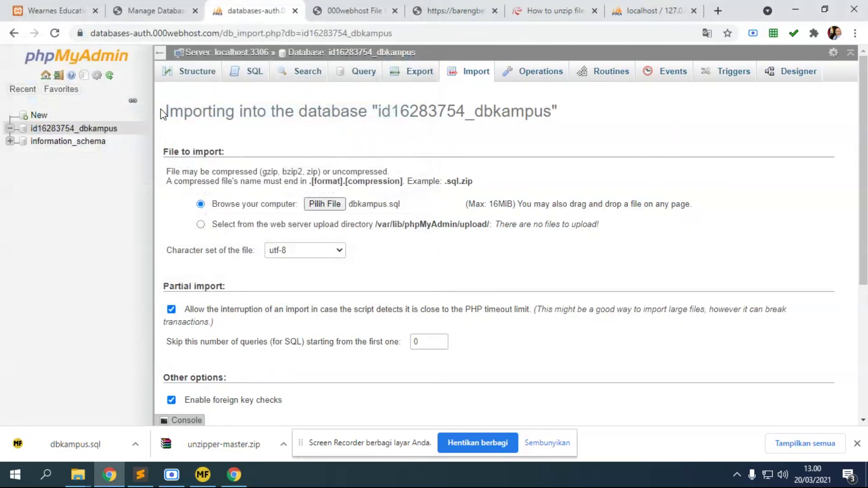
pyautogui.scroll(-4, 407, 330)
pyautogui.click(185, 399)
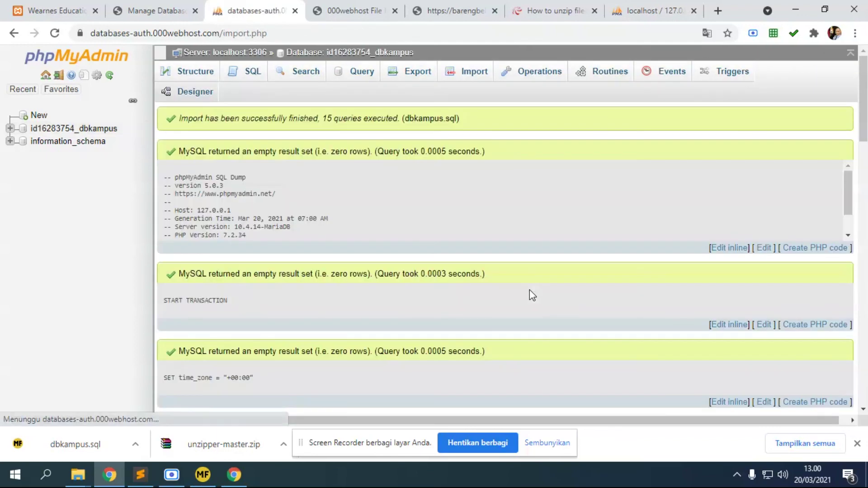
# - Browse the hosted tbuser table to confirm its 3 user rows, then go to the login page tab
pyautogui.scroll(-1, 428, 180)
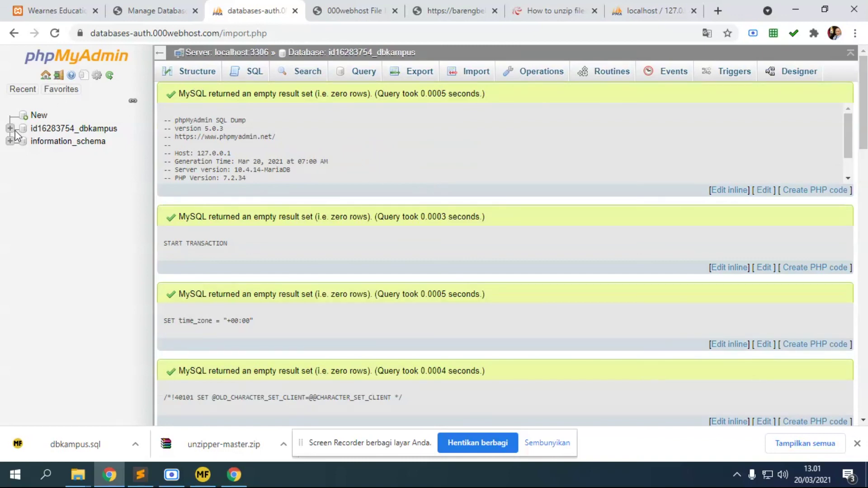
pyautogui.click(61, 129)
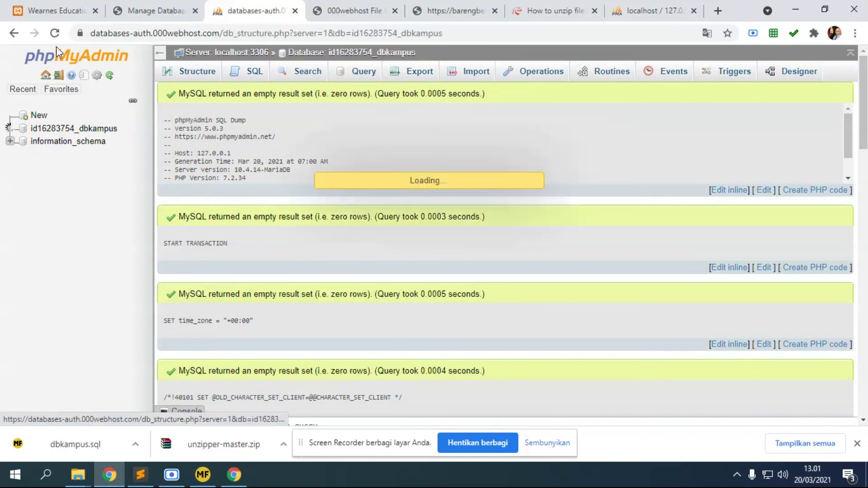
pyautogui.click(47, 156)
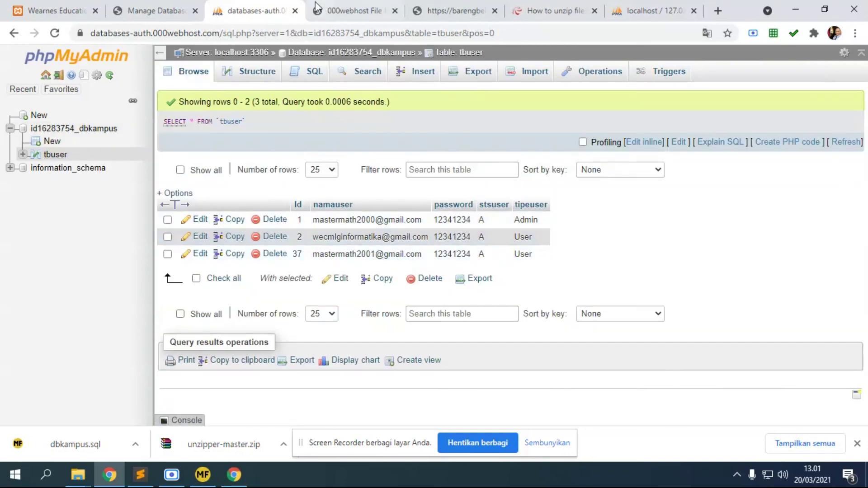
pyautogui.click(345, 10)
pyautogui.click(452, 9)
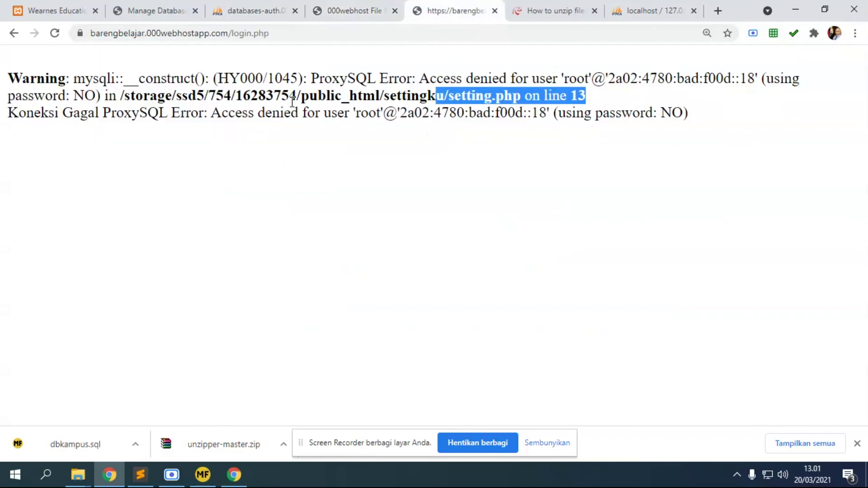
# - Reload login.php and log in with the saved admin e-mail and password, entering the dashboard
pyautogui.click(55, 33)
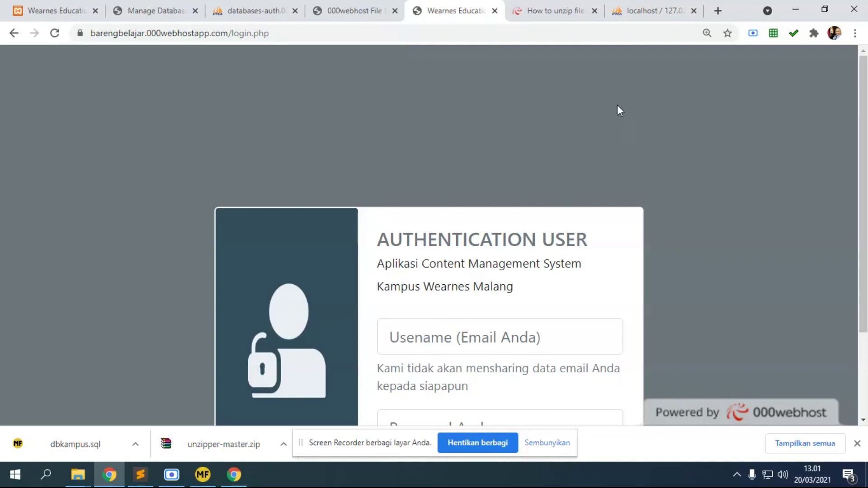
pyautogui.hotkey('ctrl', '0')
pyautogui.click(491, 222)
pyautogui.click(475, 257)
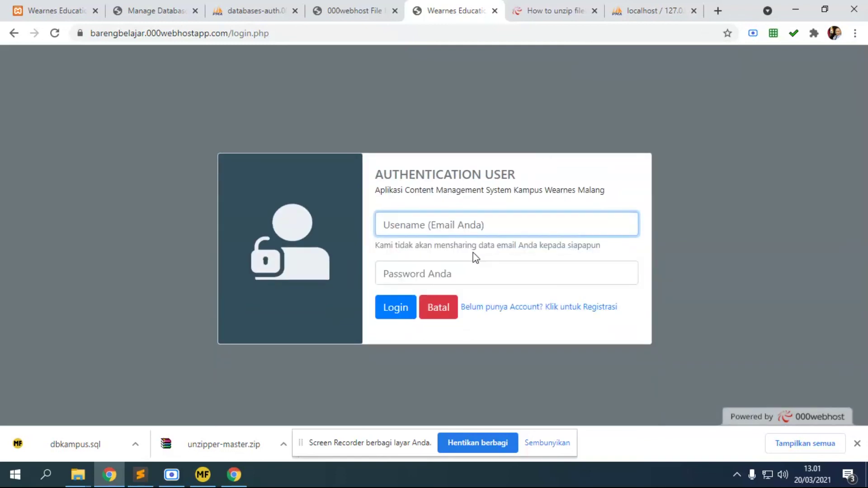
pyautogui.click(452, 228)
pyautogui.click(450, 252)
pyautogui.click(573, 276)
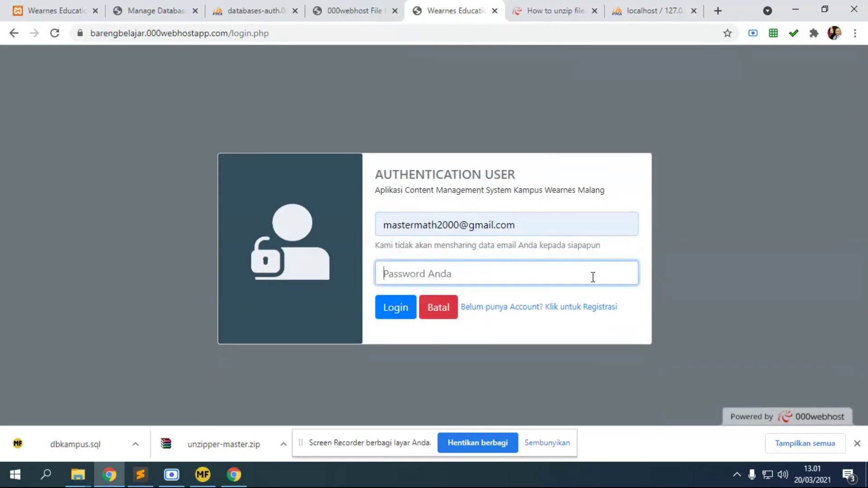
pyautogui.write('•••••')
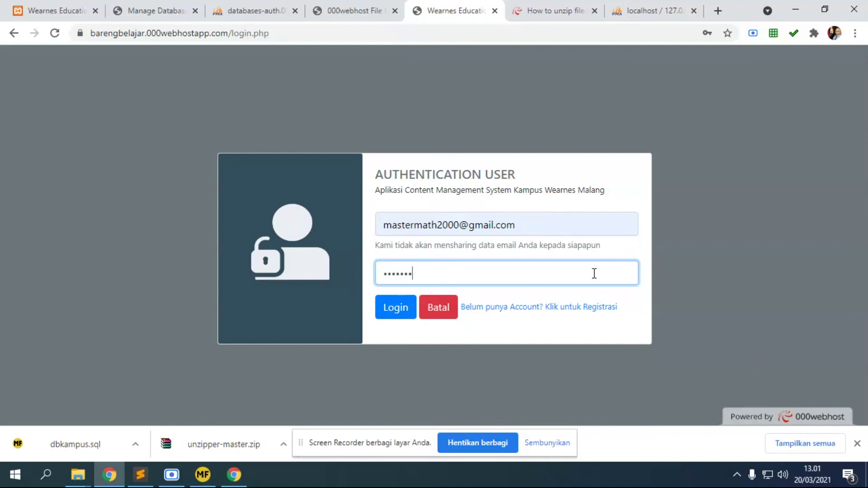
pyautogui.click(403, 310)
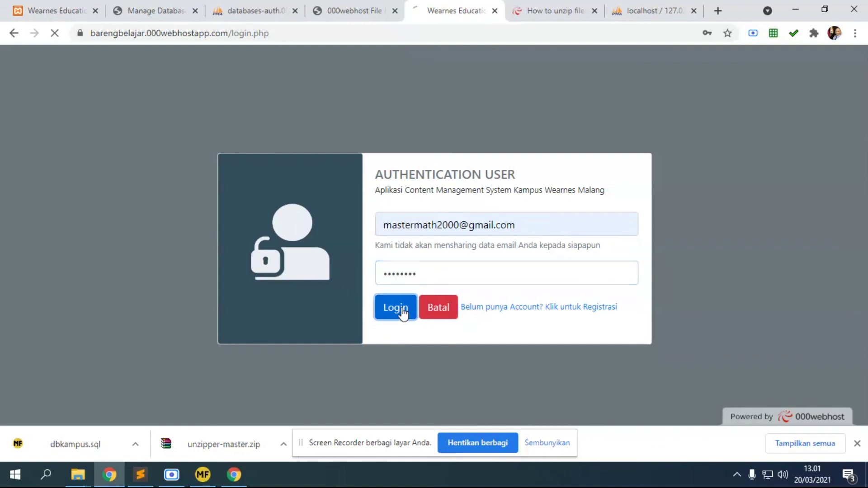
pyautogui.click(446, 310)
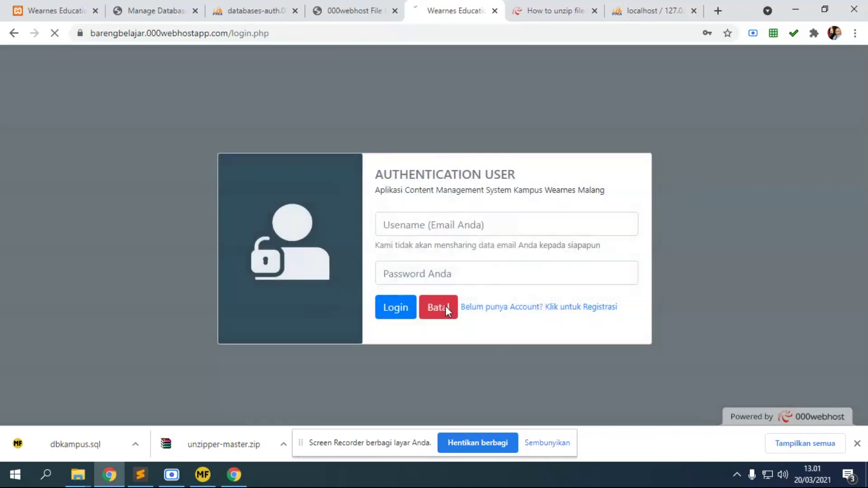
# - Set the HALAMAN HOME dashboard to 90% zoom and dismiss the screen-sharing and downloads bars
pyautogui.hotkey('ctrl', '-')
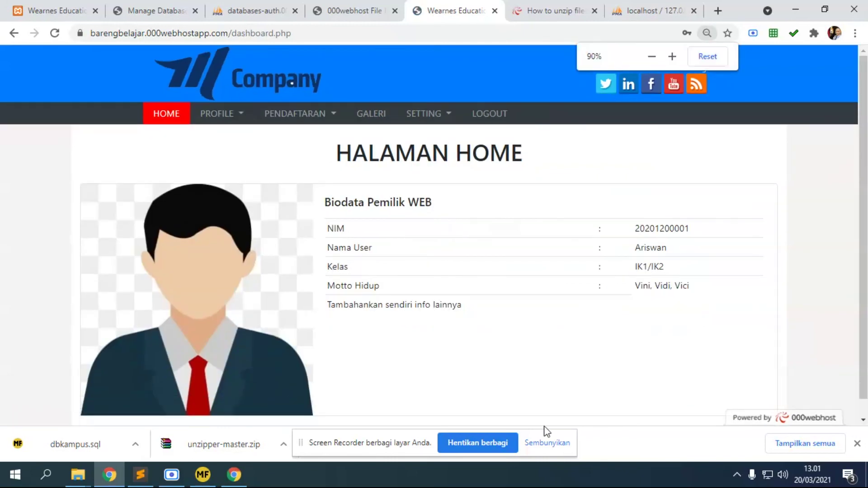
pyautogui.click(547, 443)
pyautogui.hotkey('ctrl', '-')
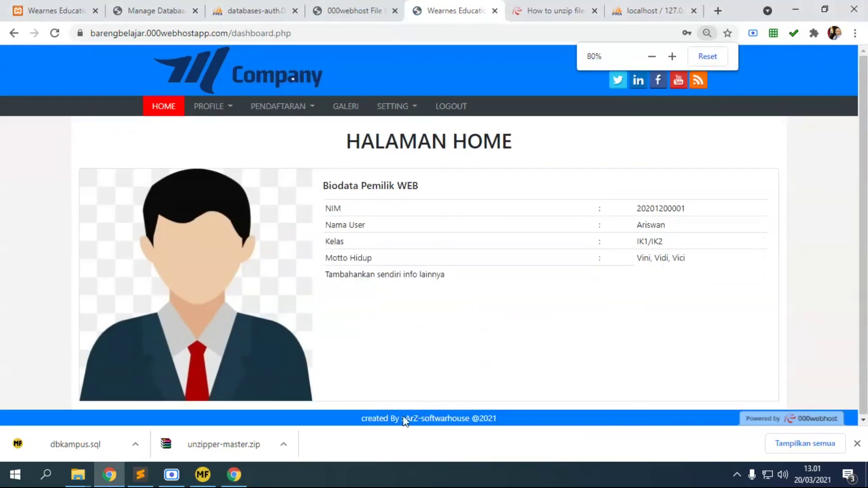
pyautogui.click(857, 443)
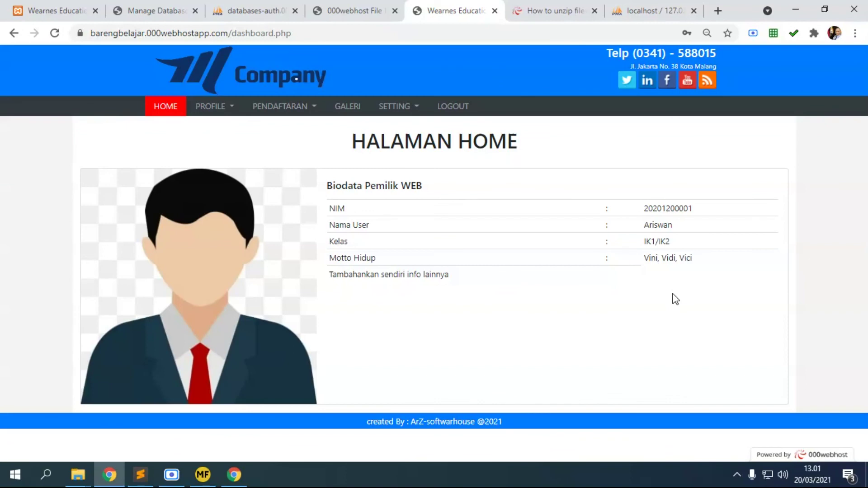
pyautogui.hotkey('ctrl', '+')
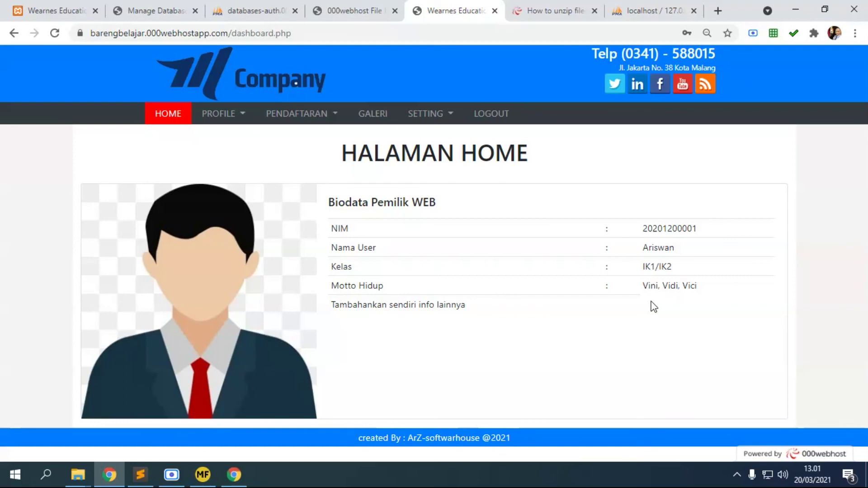
pyautogui.click(171, 475)
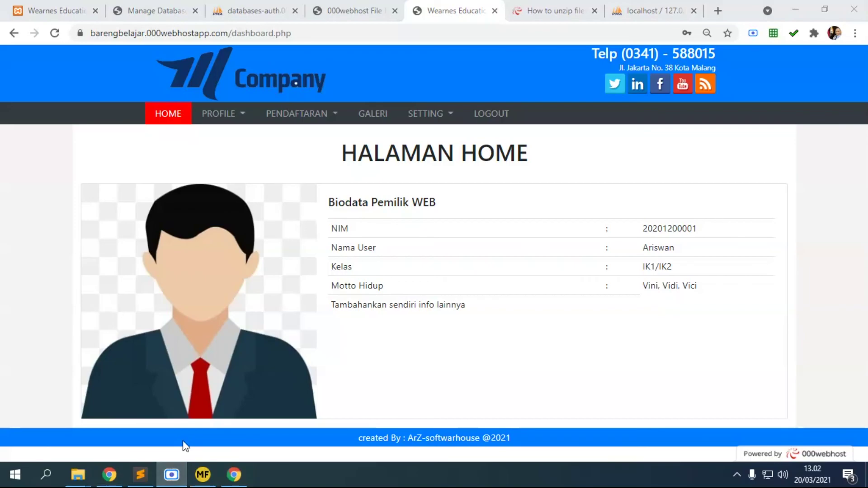